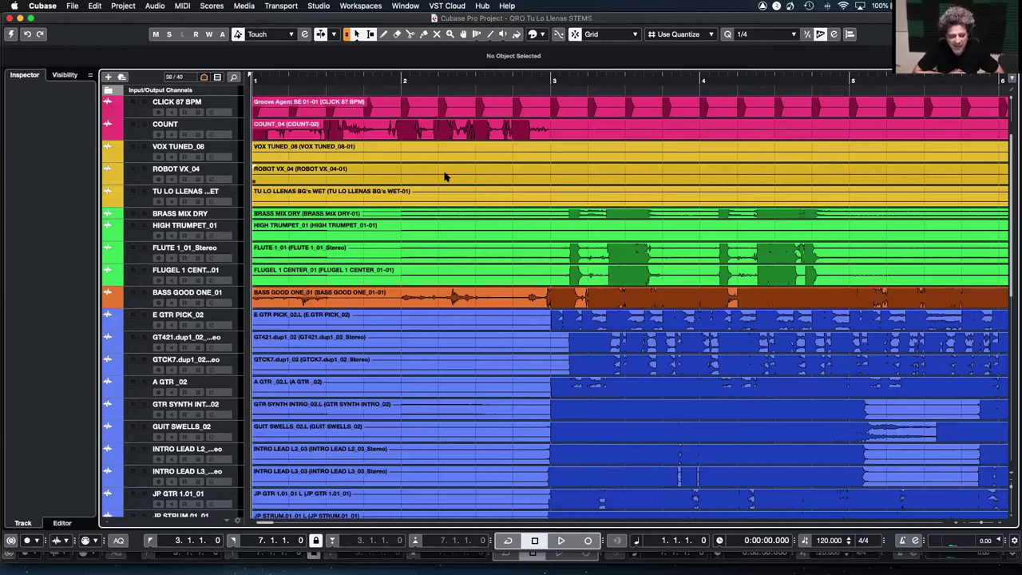
# Step: Activate the project and mute the CLICK 87 BPM and COUNT tracks
pyautogui.click(134, 129)
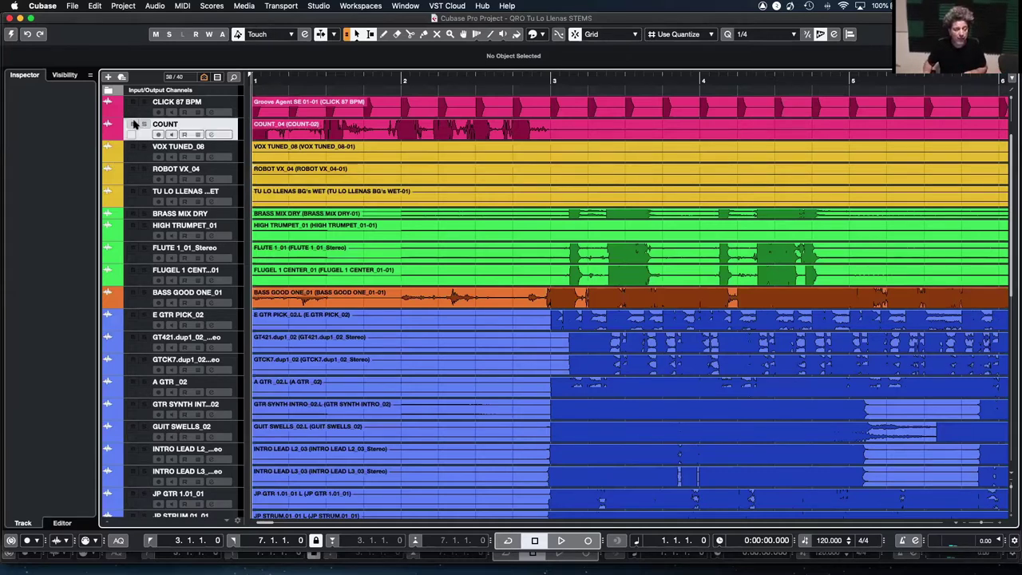
pyautogui.click(11, 35)
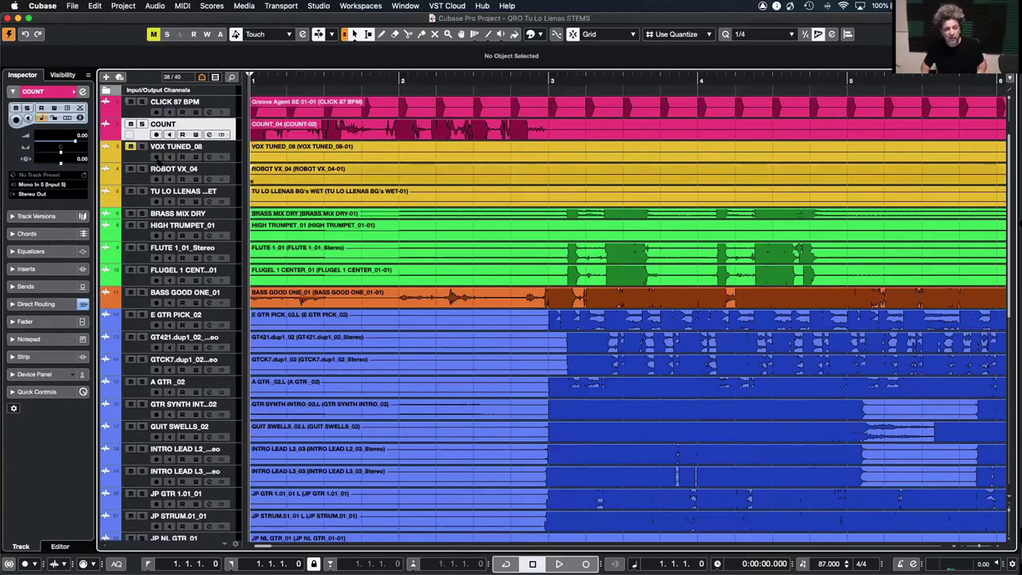
pyautogui.click(131, 125)
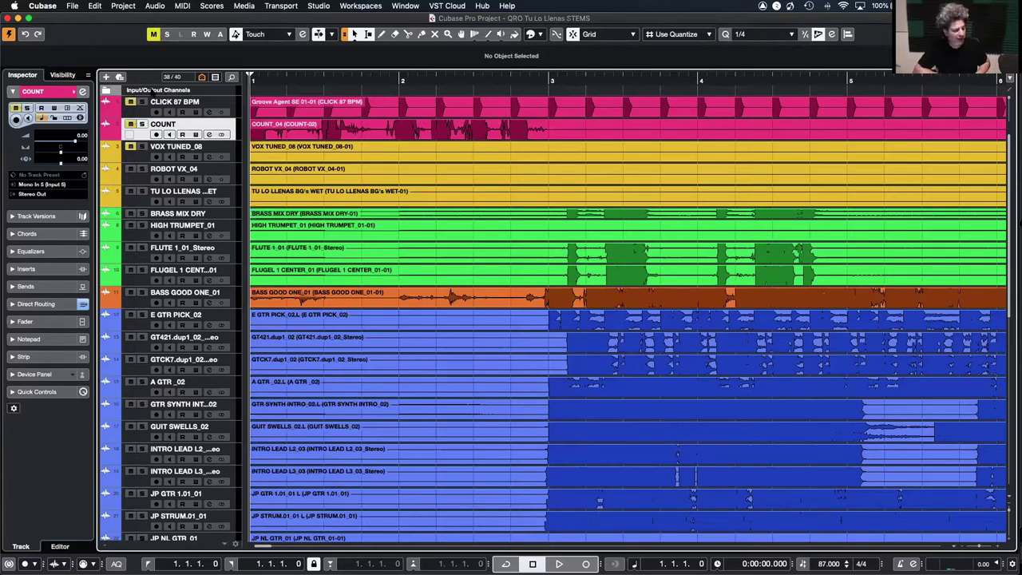
# Step: Play the mix from bar 1 to review the arrangement over a wider timeline, with VOX TUNED_08 selected, and stop playback
pyautogui.press('space')
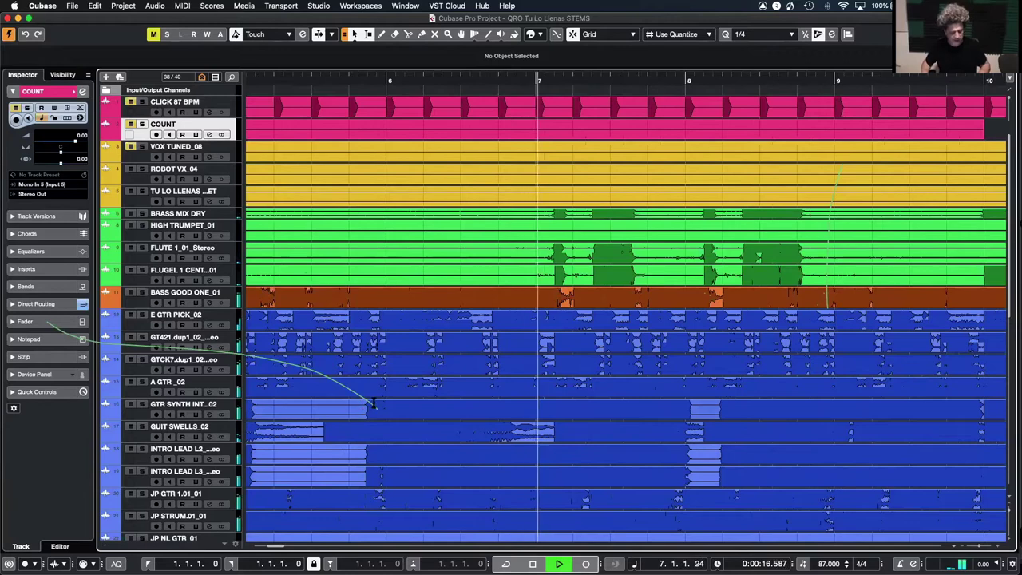
pyautogui.press('g')
pyautogui.press('g')
pyautogui.press('g')
pyautogui.press('g')
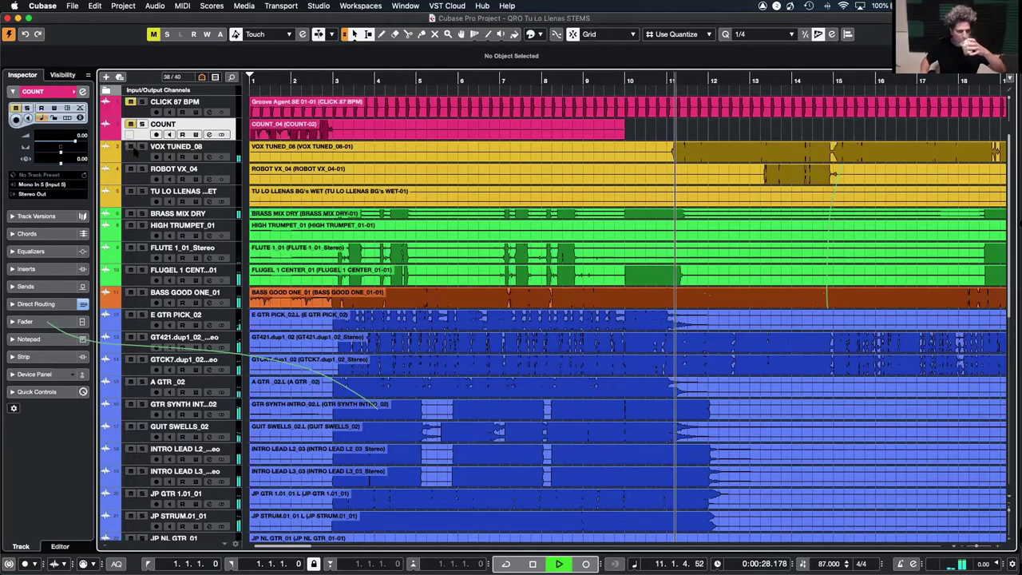
pyautogui.click(227, 152)
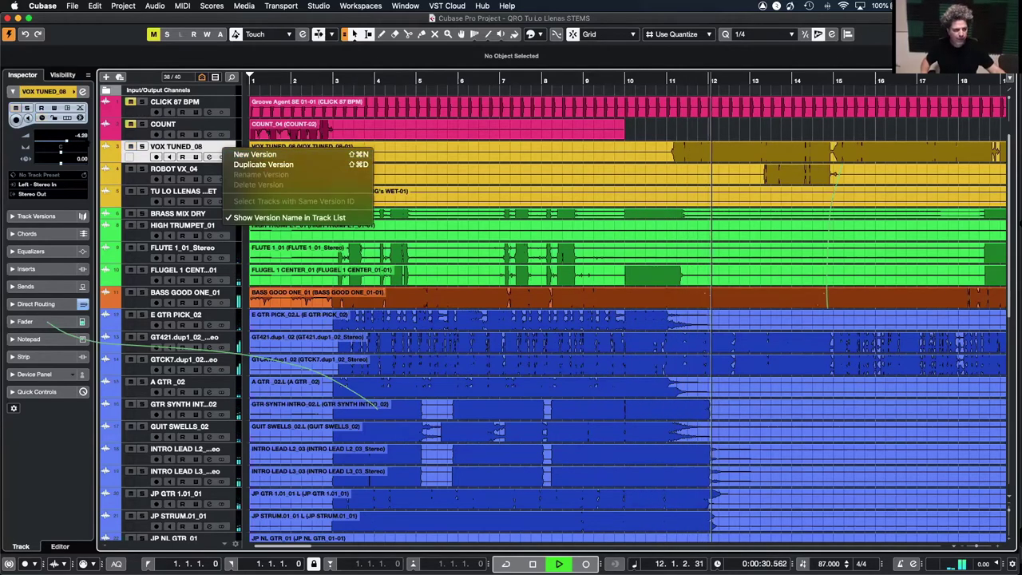
pyautogui.press('Escape')
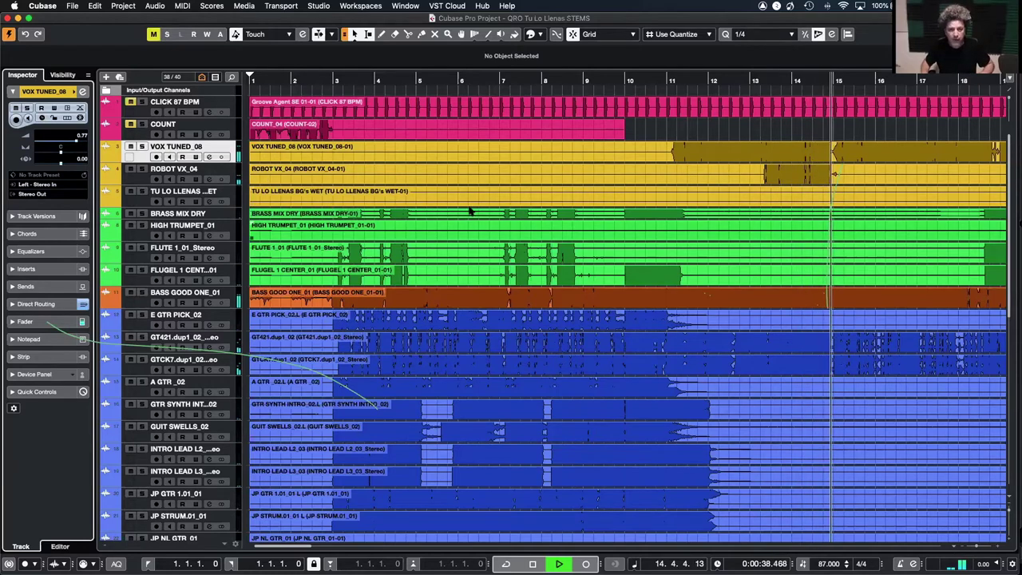
pyautogui.press('g')
pyautogui.press('g')
pyautogui.press('g')
pyautogui.press('g')
pyautogui.press('g')
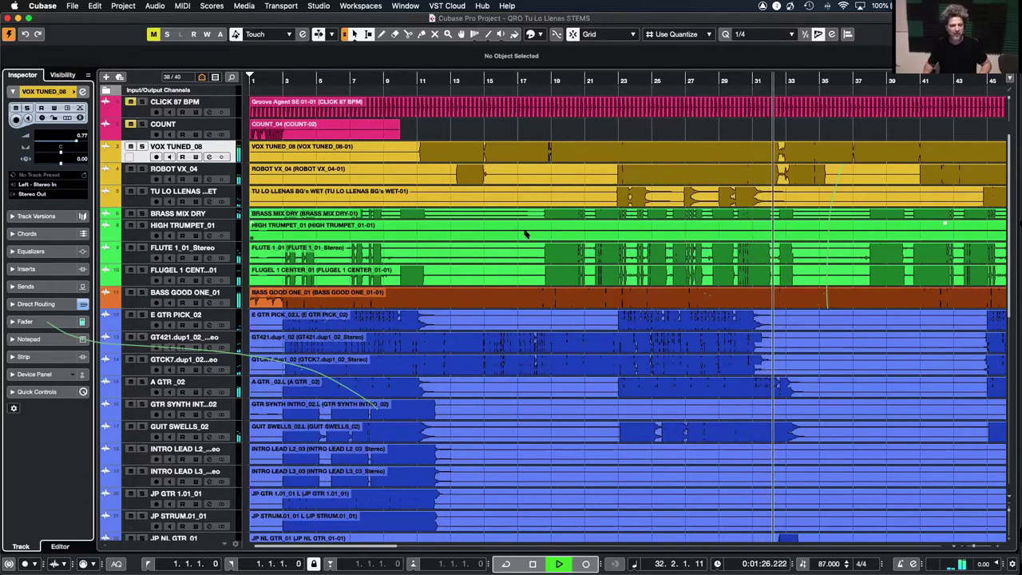
pyautogui.press('space')
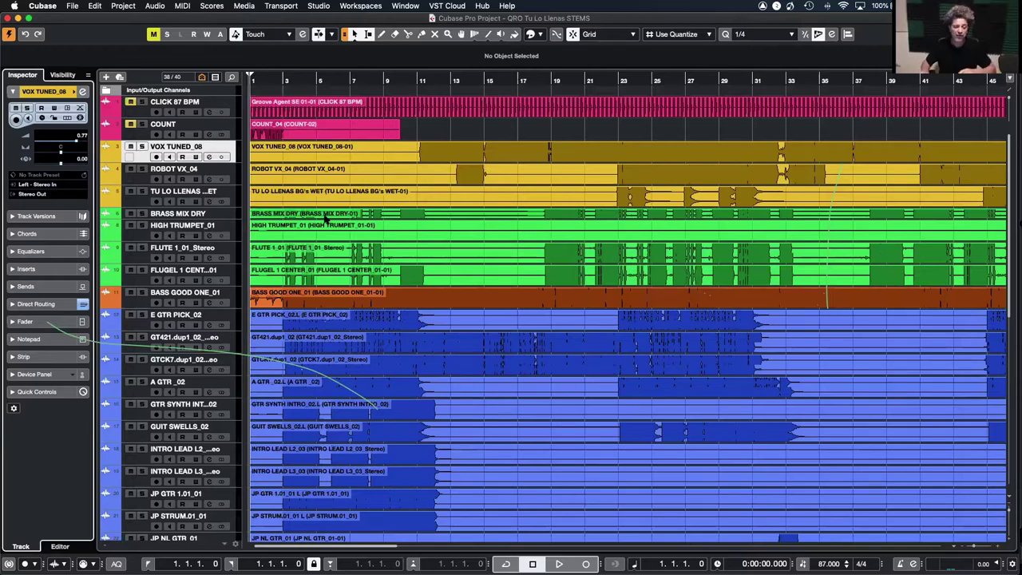
# Step: Reduce the height of the PIANOISH_01 track
pyautogui.scroll(-10, 320, 233)
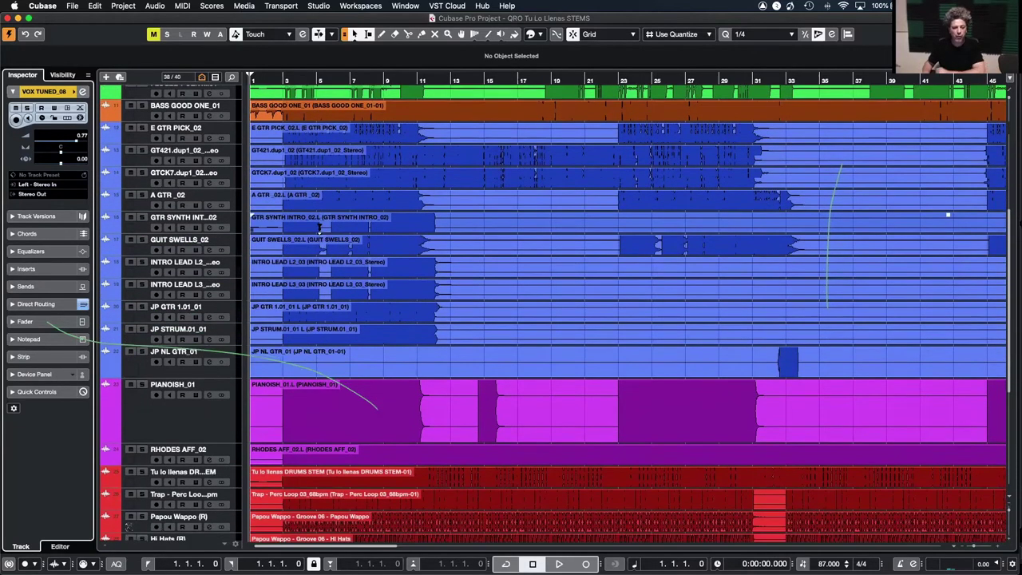
pyautogui.moveTo(221, 390)
pyautogui.mouseDown()
pyautogui.moveTo(220, 429)
pyautogui.moveTo(221, 371)
pyautogui.mouseUp()
pyautogui.scroll(6, 294, 282)
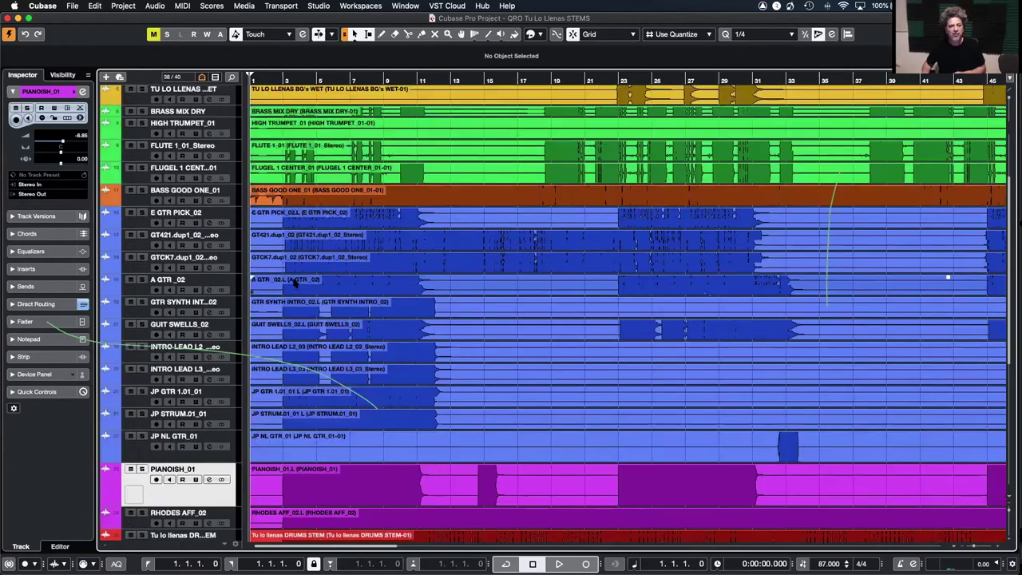
pyautogui.scroll(4, 294, 282)
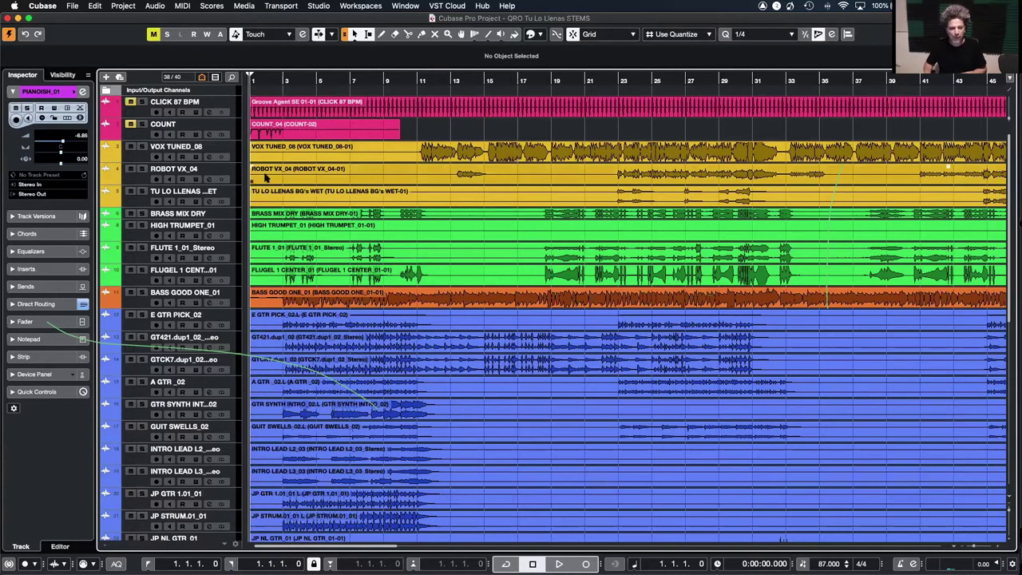
# Step: Solo ROBOT VX_04 and audition it from bar 22, and set the PIANOISH_01 volume to -13.4
pyautogui.click(141, 168)
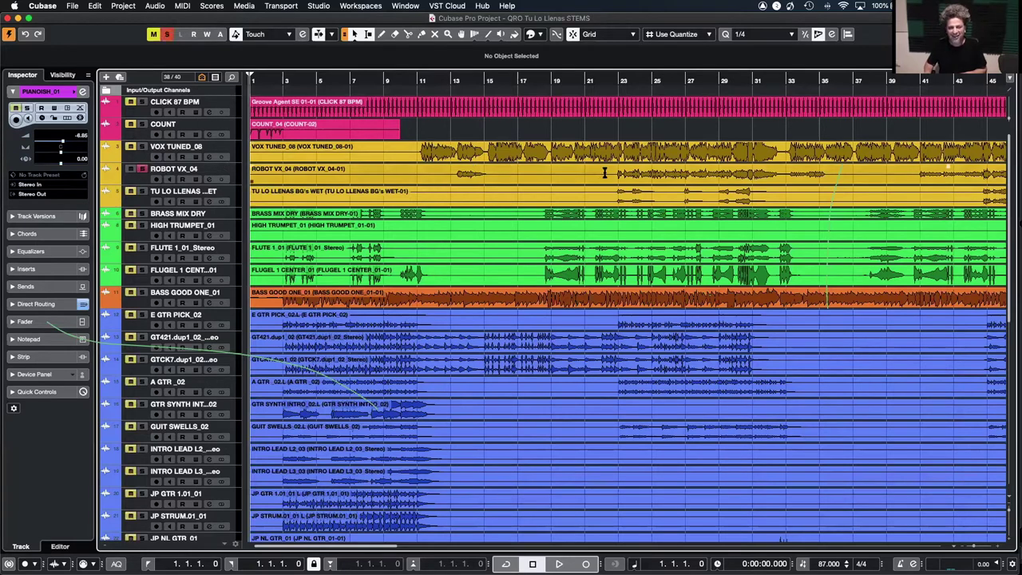
pyautogui.click(614, 78)
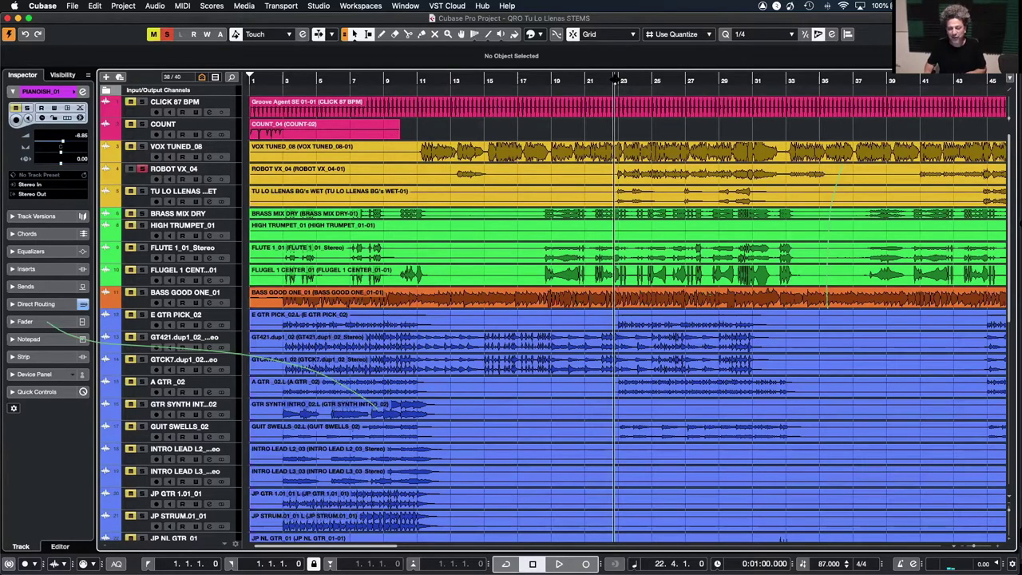
pyautogui.press('space')
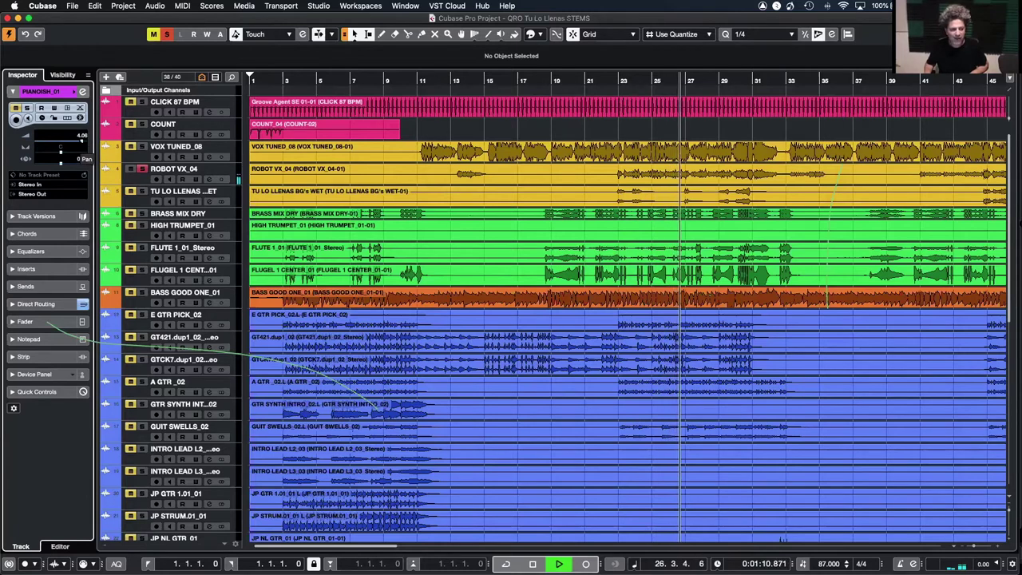
pyautogui.press('space')
pyautogui.moveTo(60, 149); pyautogui.dragTo(60, 142)
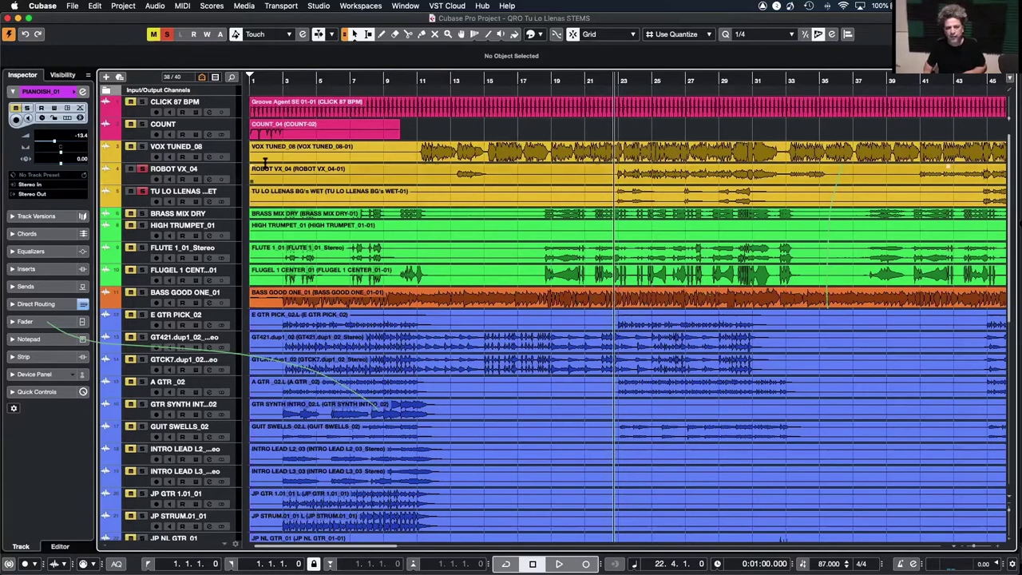
# Step: Audition the soloed TU LO LLENAS BG's WET backing vocals from bar 22 and clear the track's solo
pyautogui.press('space')
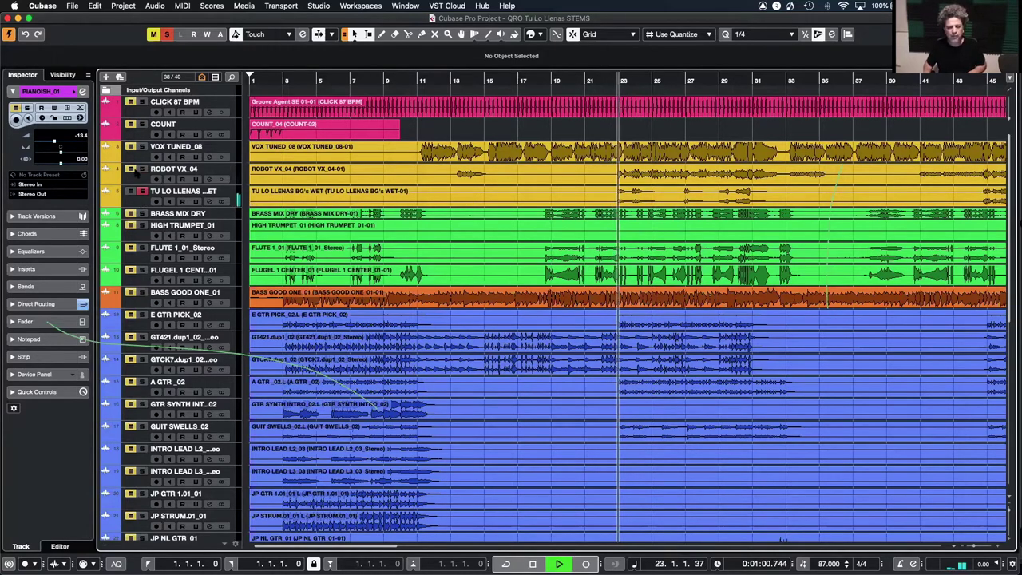
pyautogui.press('space')
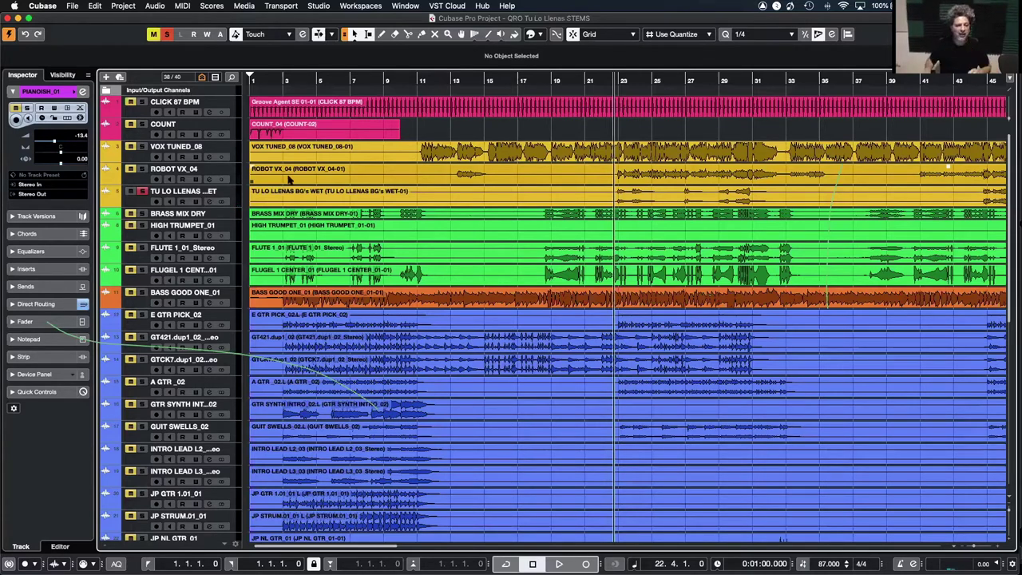
pyautogui.click(141, 192)
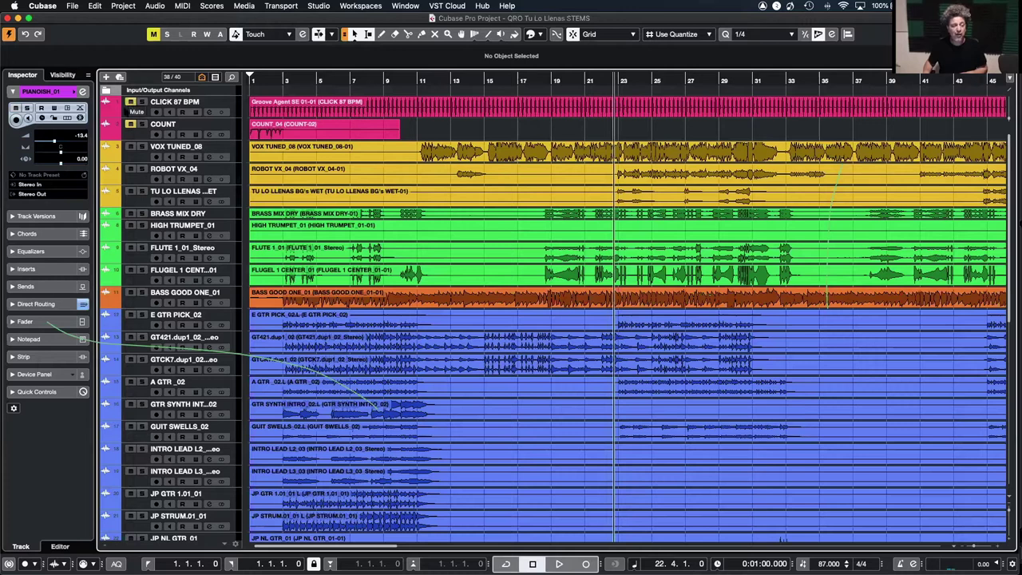
# Step: Unmute and solo the CLICK 87 BPM track, increase its track height, and audition it from bar 22
pyautogui.click(131, 103)
pyautogui.click(141, 102)
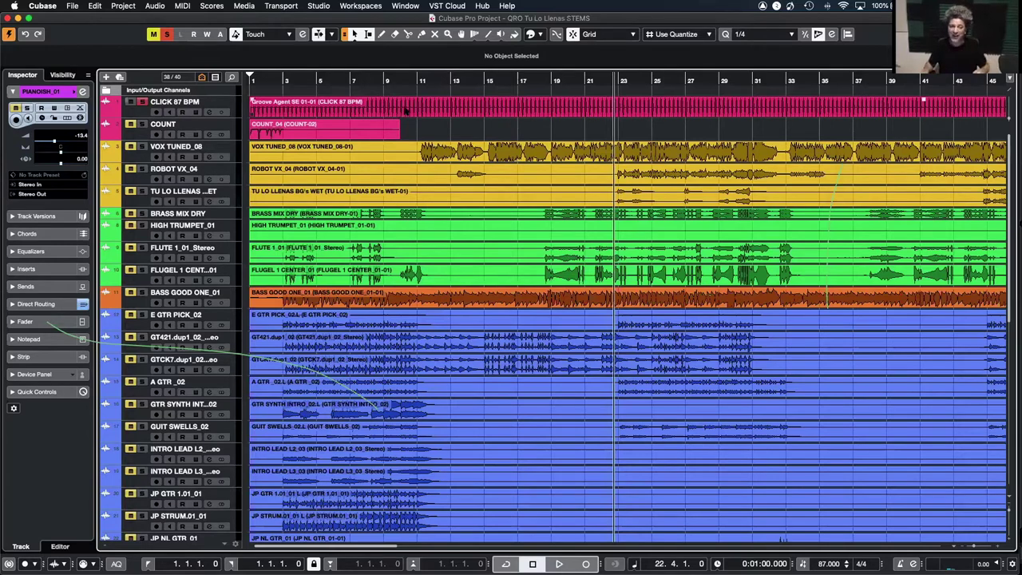
pyautogui.moveTo(232, 115); pyautogui.dragTo(233, 158)
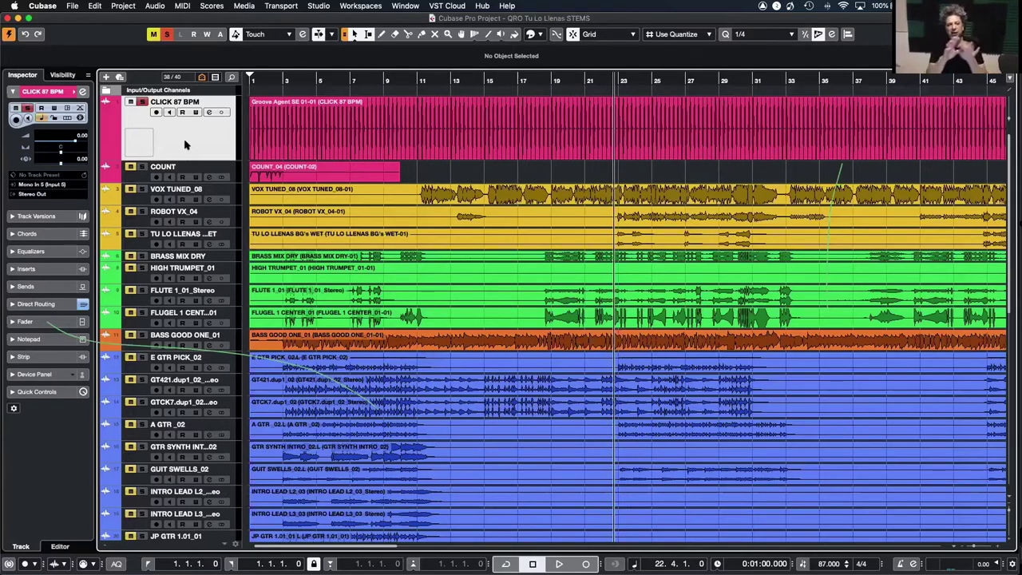
pyautogui.press('space')
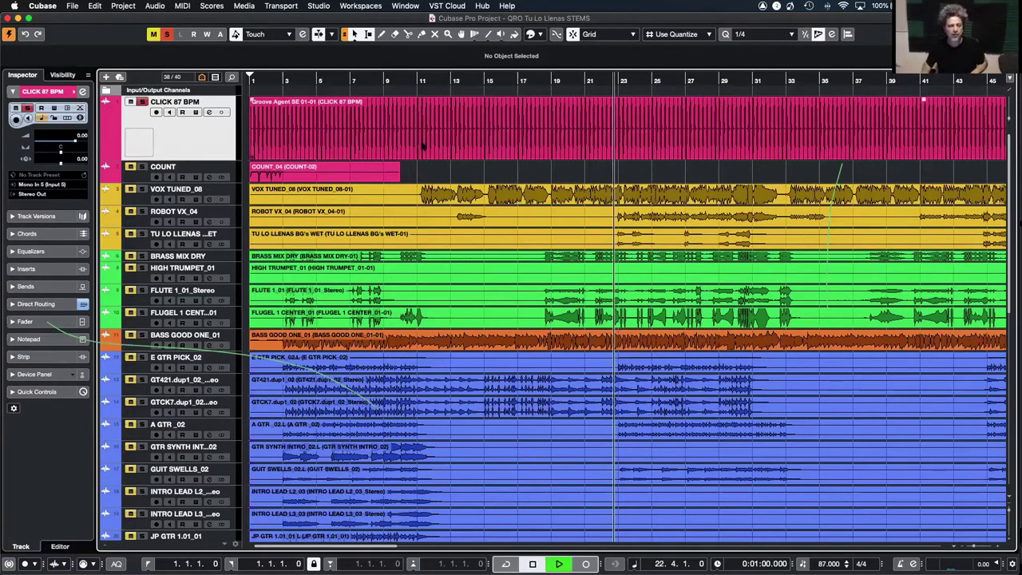
pyautogui.press('space')
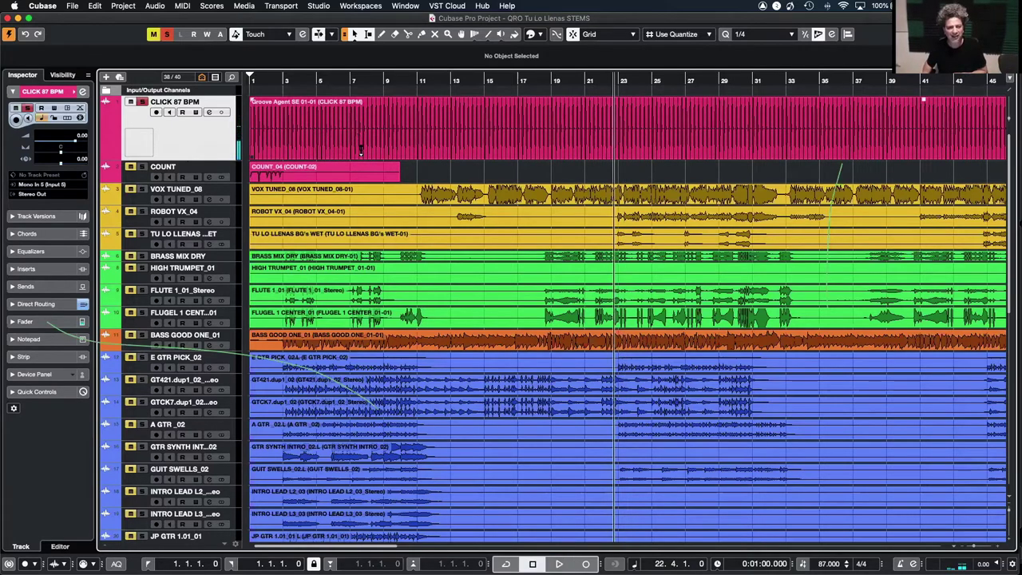
# Step: Rename the audio event on the click track to TU LO LLENAS CLICK 87 BPM
pyautogui.click(401, 150)
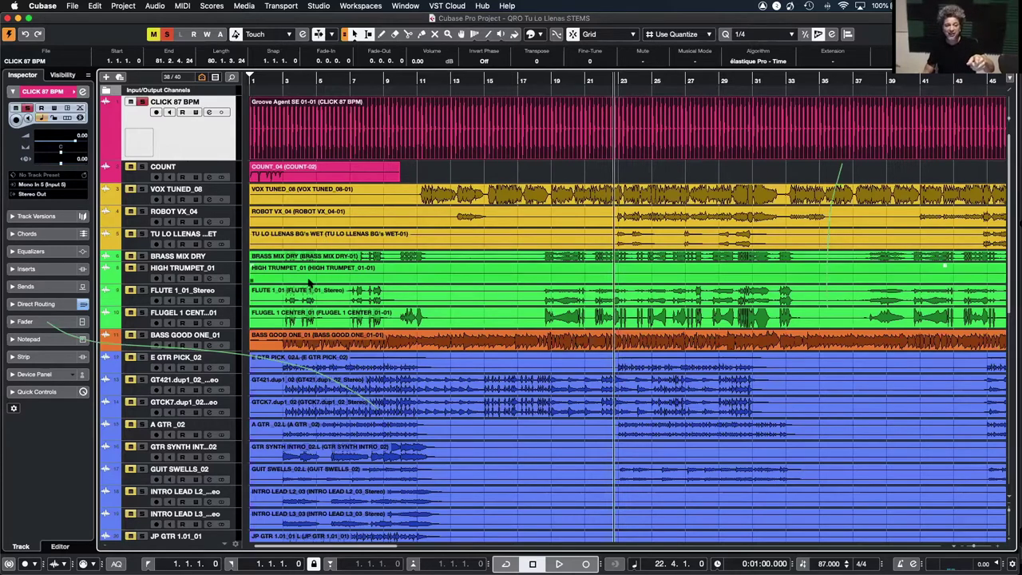
pyautogui.click(282, 173)
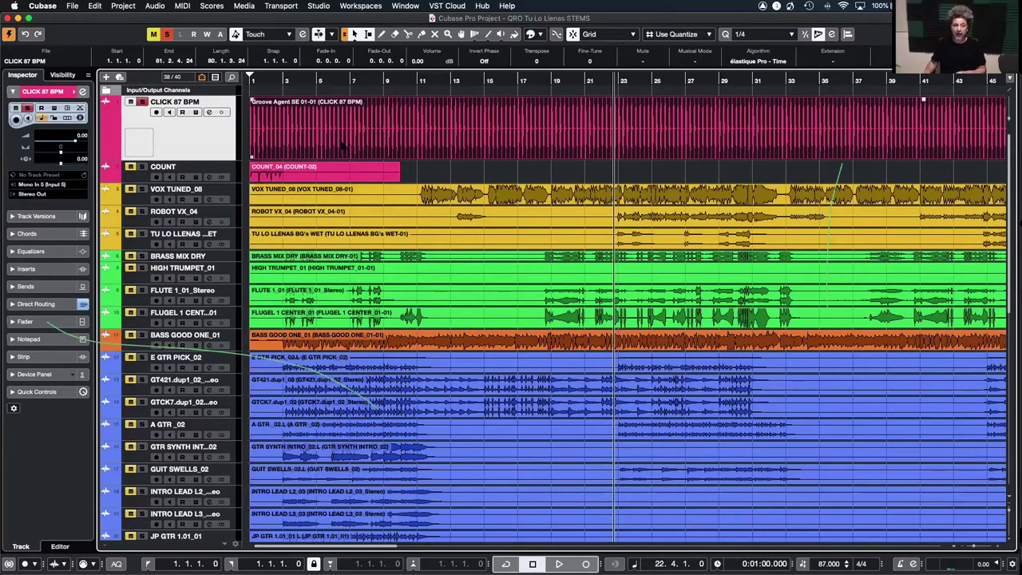
pyautogui.click(13, 63)
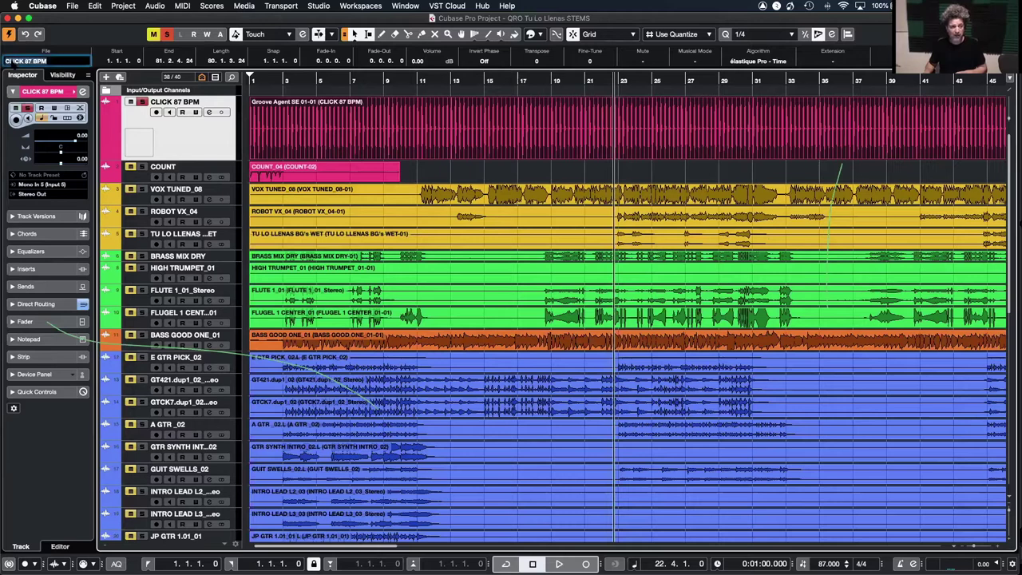
pyautogui.write('T')
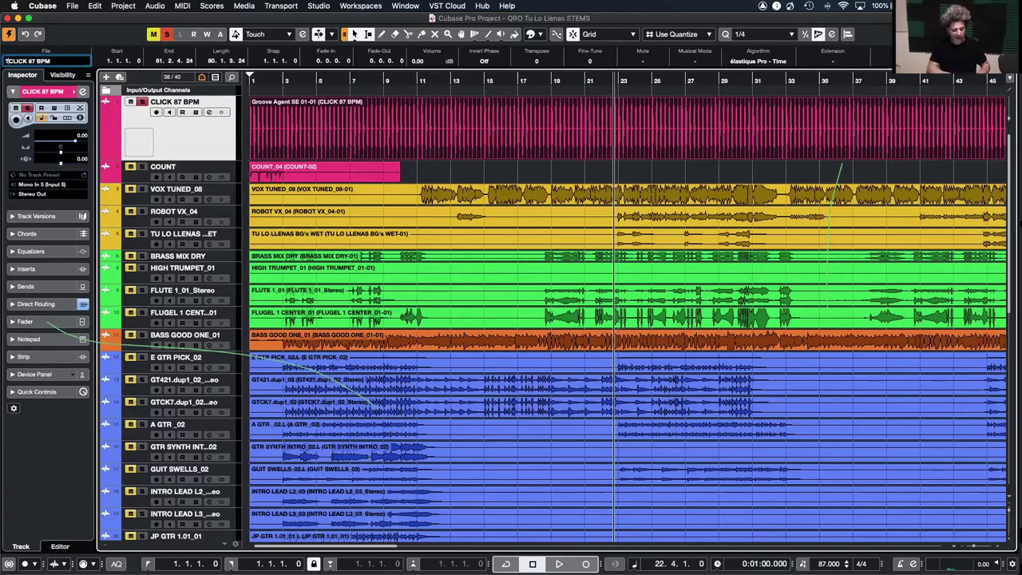
pyautogui.write('U LO LL')
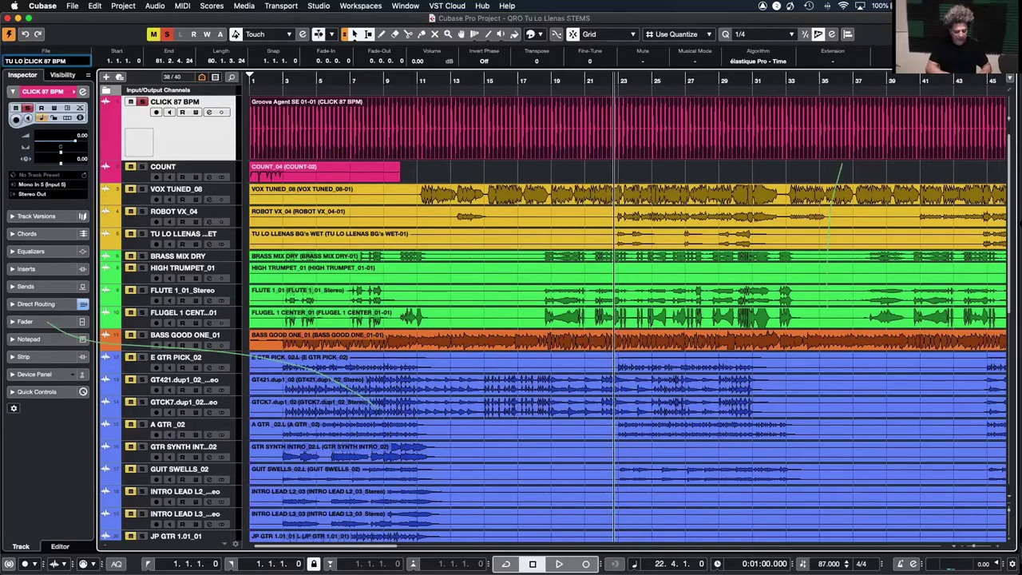
pyautogui.write('ENAS')
pyautogui.press('Return')
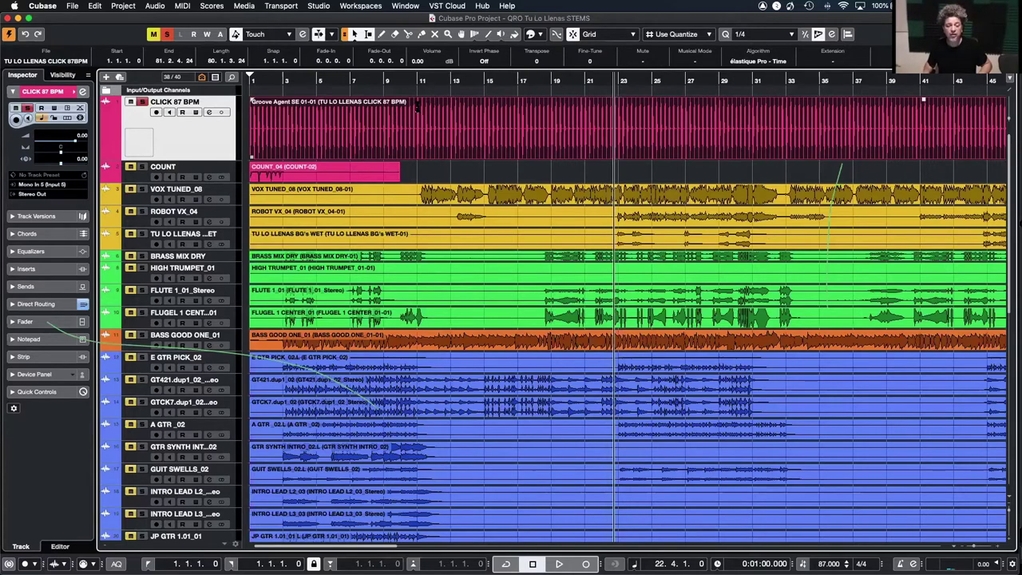
# Step: Examine where the stems end across the full arrangement and the empty bars that follow
pyautogui.press('g')
pyautogui.press('g')
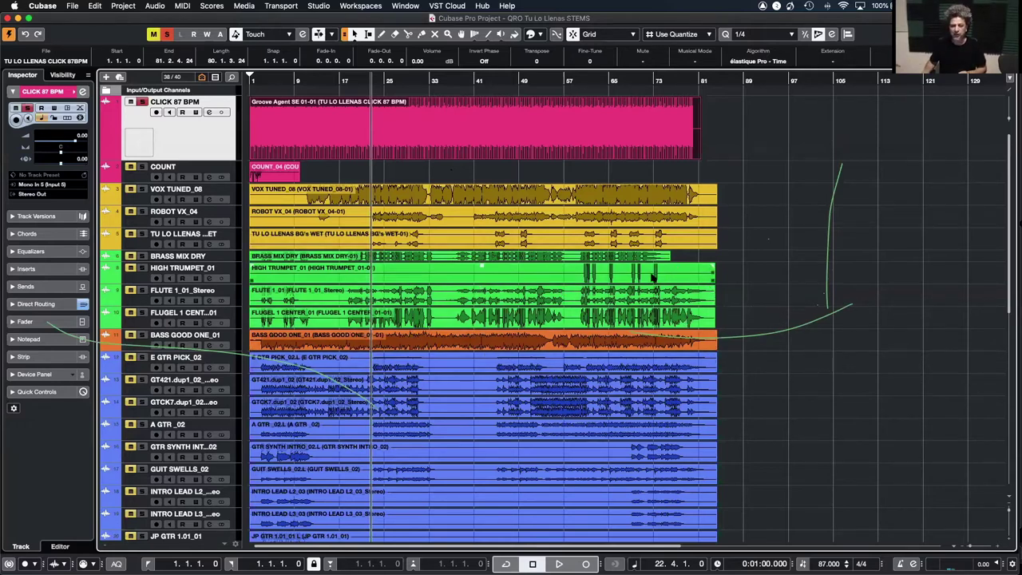
pyautogui.hscroll(10, 652, 277)
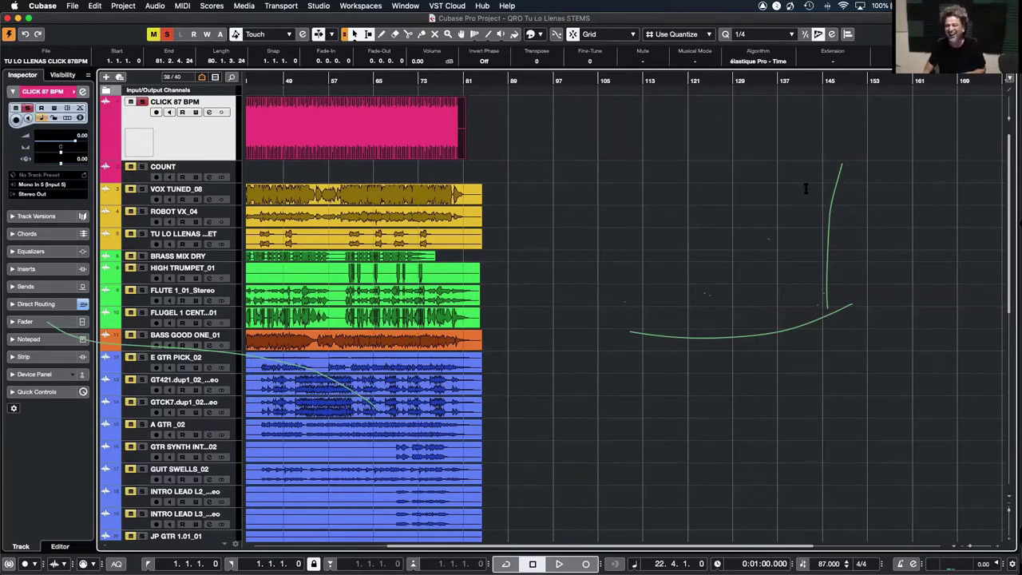
pyautogui.moveTo(771, 222); pyautogui.dragTo(665, 272)
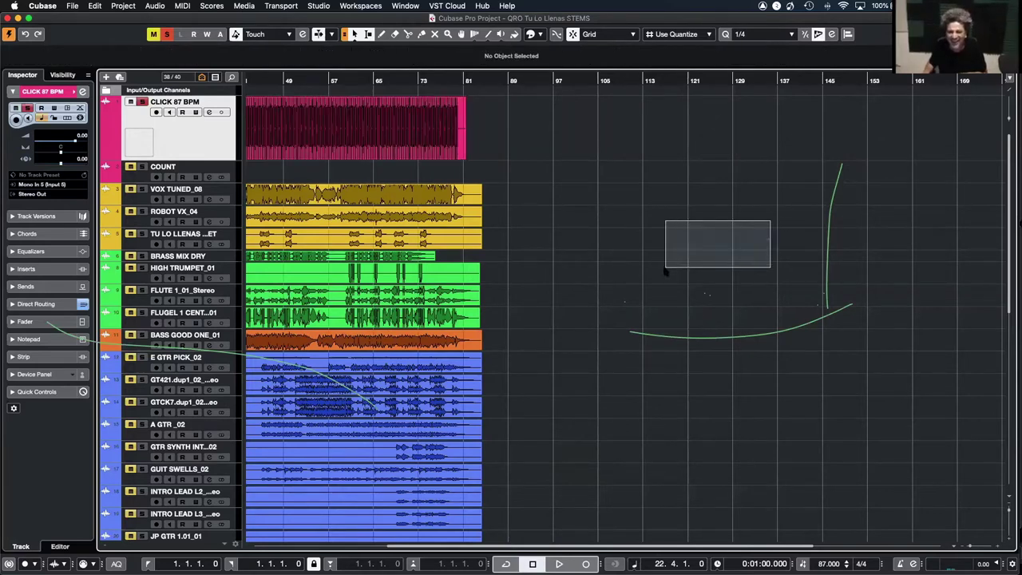
pyautogui.moveTo(834, 204); pyautogui.dragTo(756, 232)
pyautogui.click(702, 226)
pyautogui.click(628, 193)
pyautogui.click(637, 168)
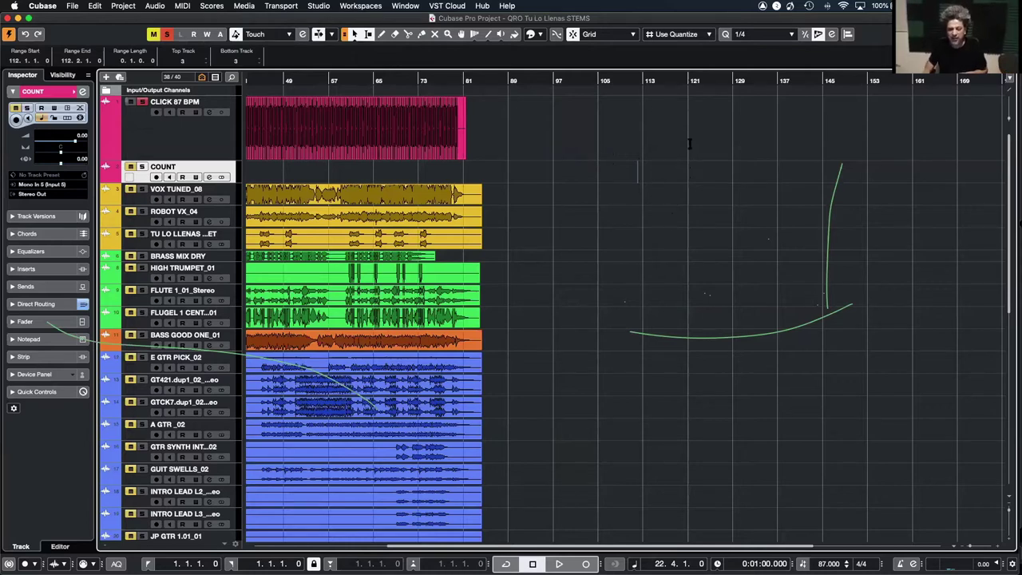
pyautogui.click(648, 107)
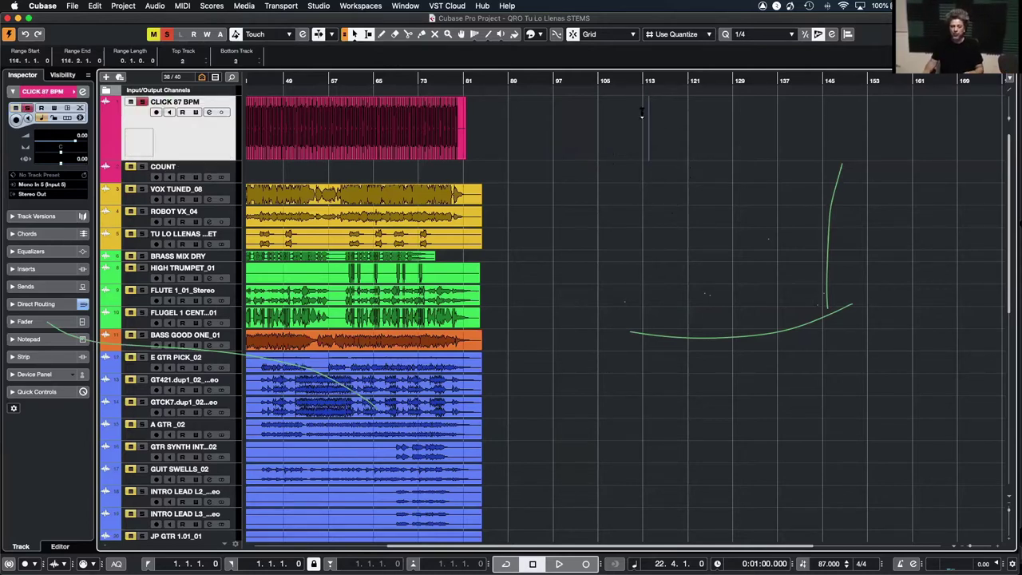
# Step: Select the empty range from bar 115 to bar 183 past the song's end, across all tracks from CLICK 87 BPM down
pyautogui.moveTo(653, 98); pyautogui.dragTo(968, 542)
pyautogui.scroll(10, 591, 213)
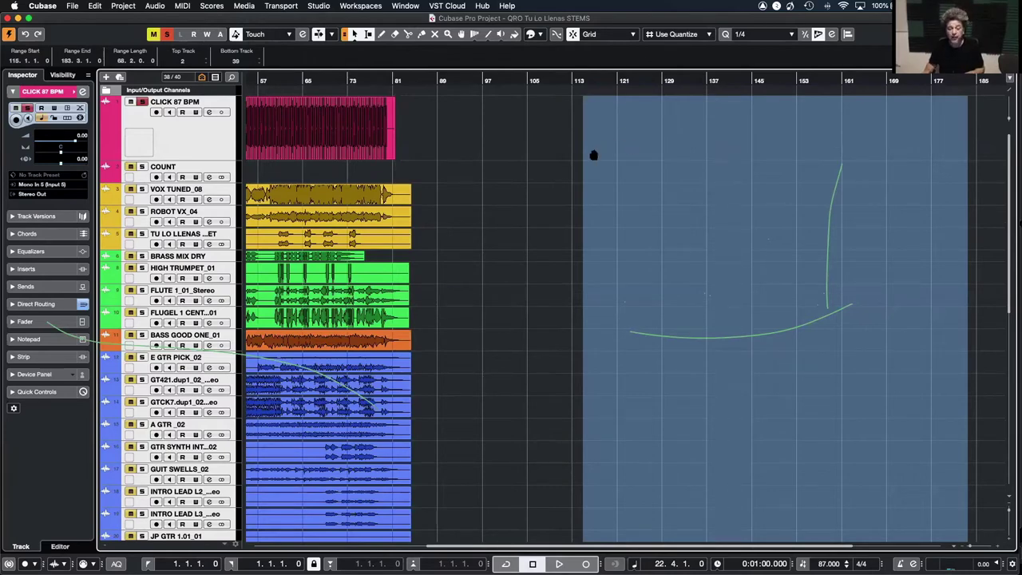
# Step: Clear the range selection past the song's end by setting an empty range at bar 99 on the CLICK 87 BPM track
pyautogui.scroll(-10, 594, 154)
pyautogui.scroll(10, 570, 160)
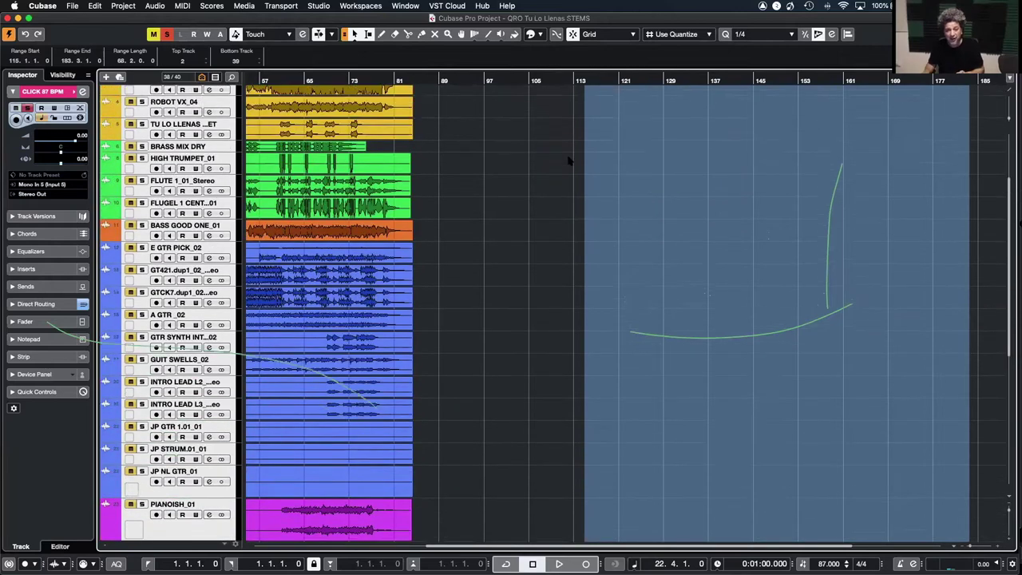
pyautogui.hscroll(1, 479, 149)
pyautogui.click(485, 118)
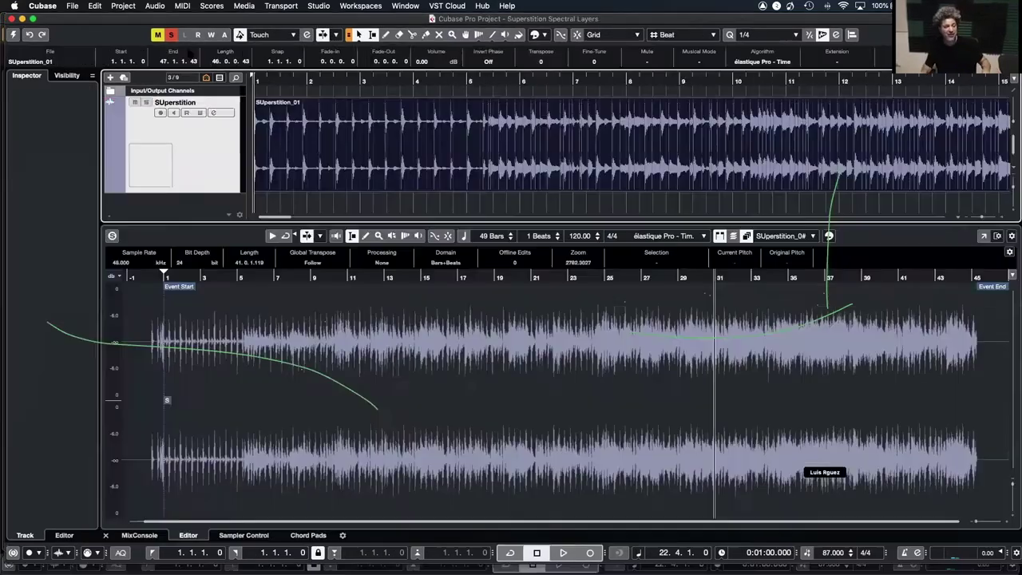
# Step: Activate the Superstition Spectral Layers project, and reactivate the QRO Tu Lo Llenas STEMS project
pyautogui.click(12, 35)
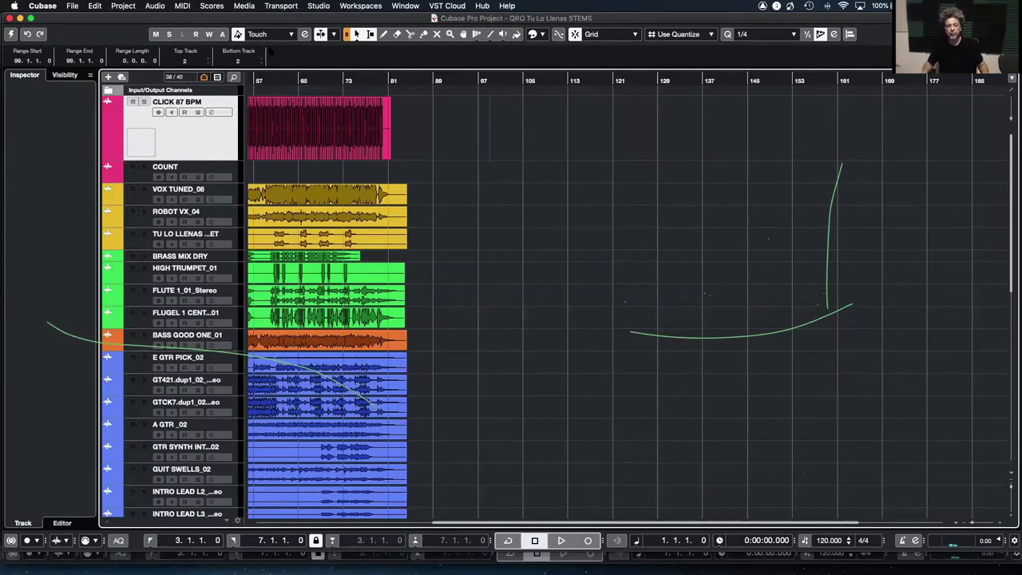
pyautogui.click(11, 34)
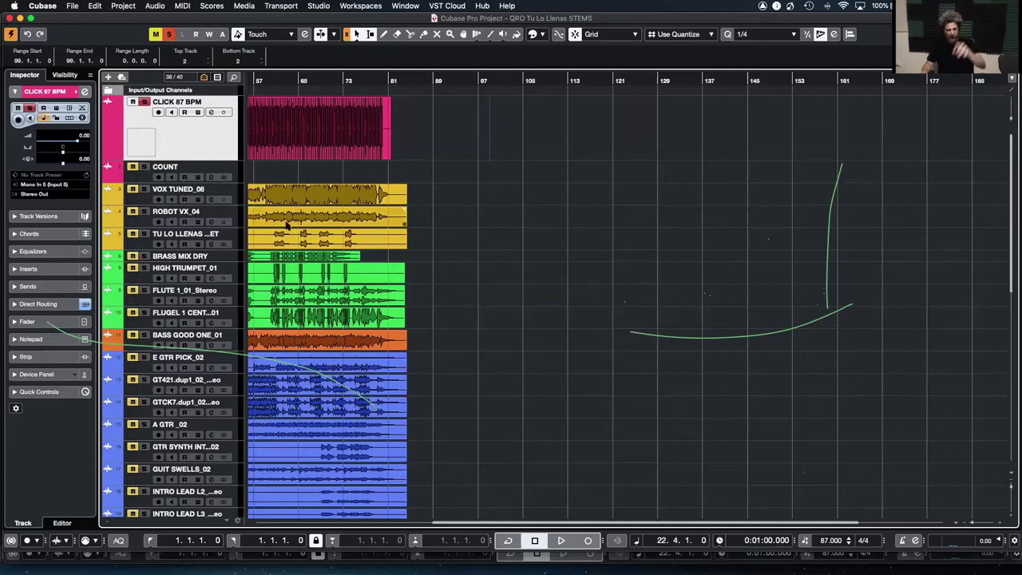
# Step: Switch the solo from the click track to the COUNT track and return the playback position to the project start
pyautogui.scroll(-6, 346, 252)
pyautogui.scroll(-3, 346, 252)
pyautogui.scroll(7, 347, 251)
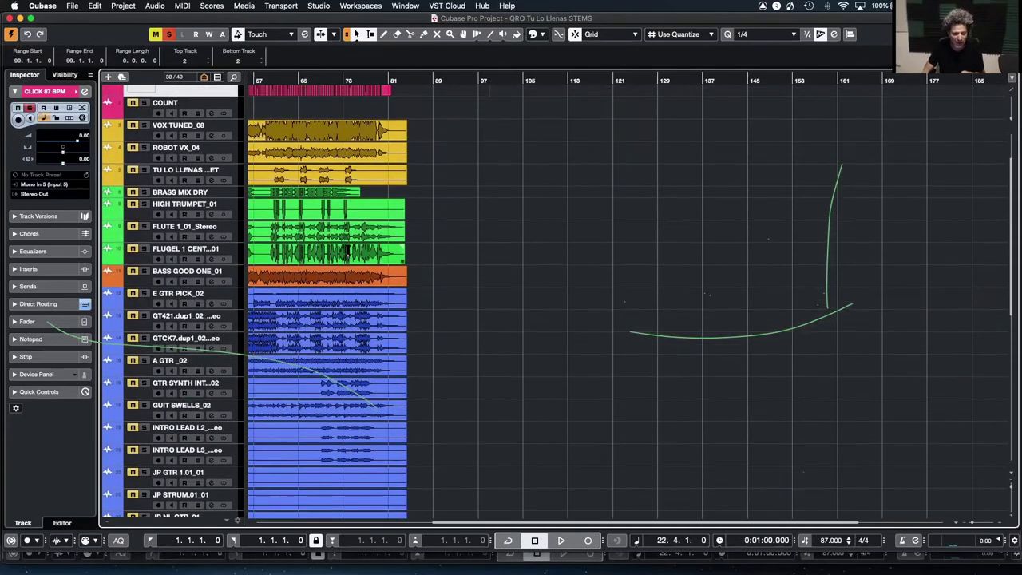
pyautogui.scroll(2, 433, 237)
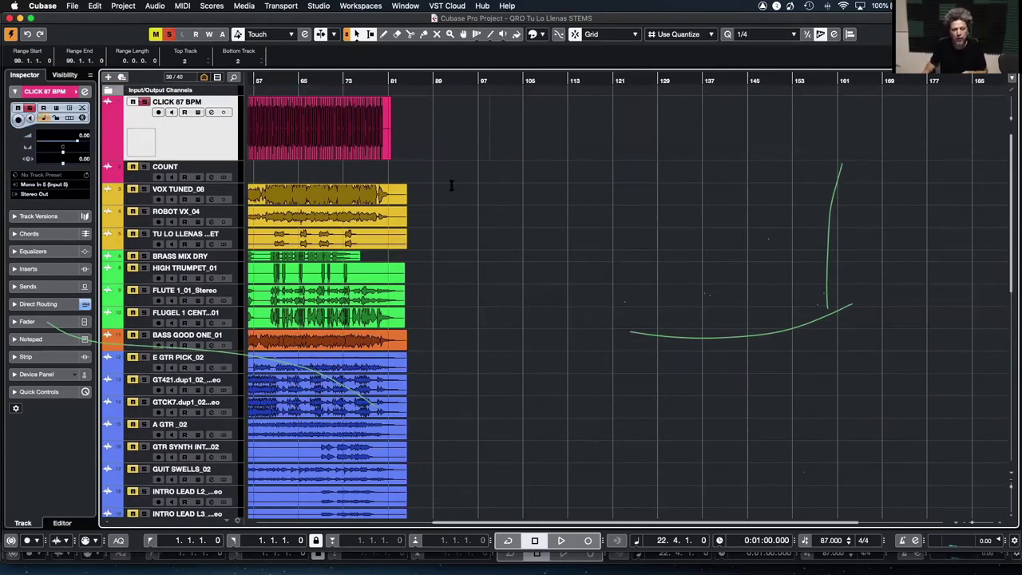
pyautogui.scroll(-4, 230, 103)
pyautogui.scroll(2, 230, 103)
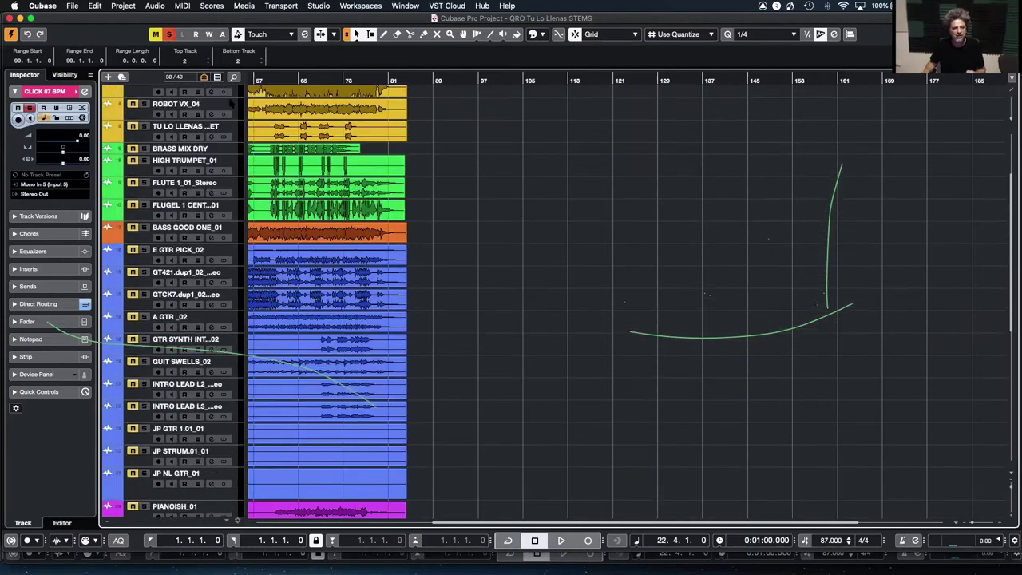
pyautogui.scroll(3, 231, 104)
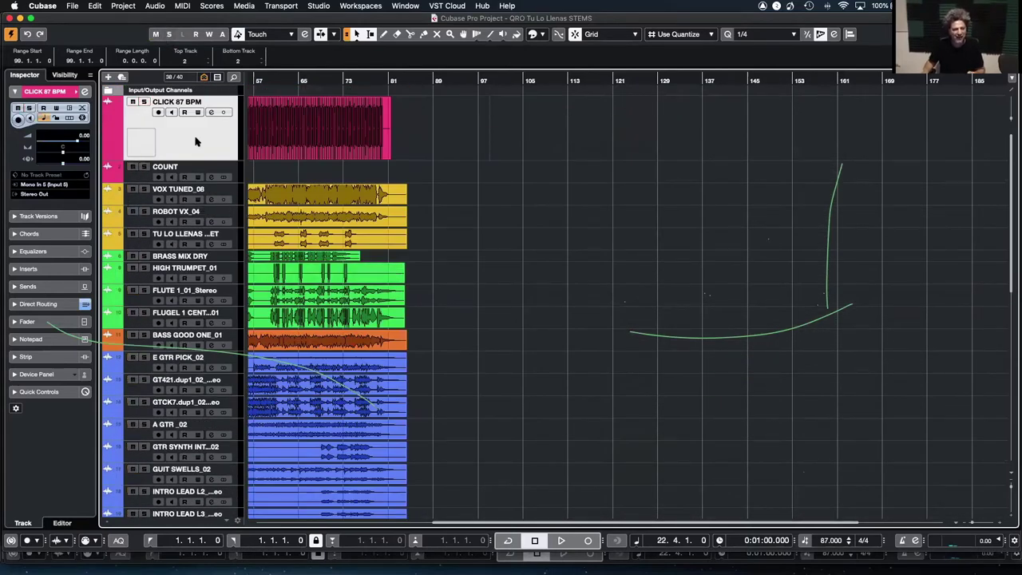
pyautogui.click(144, 166)
pyautogui.press('.')
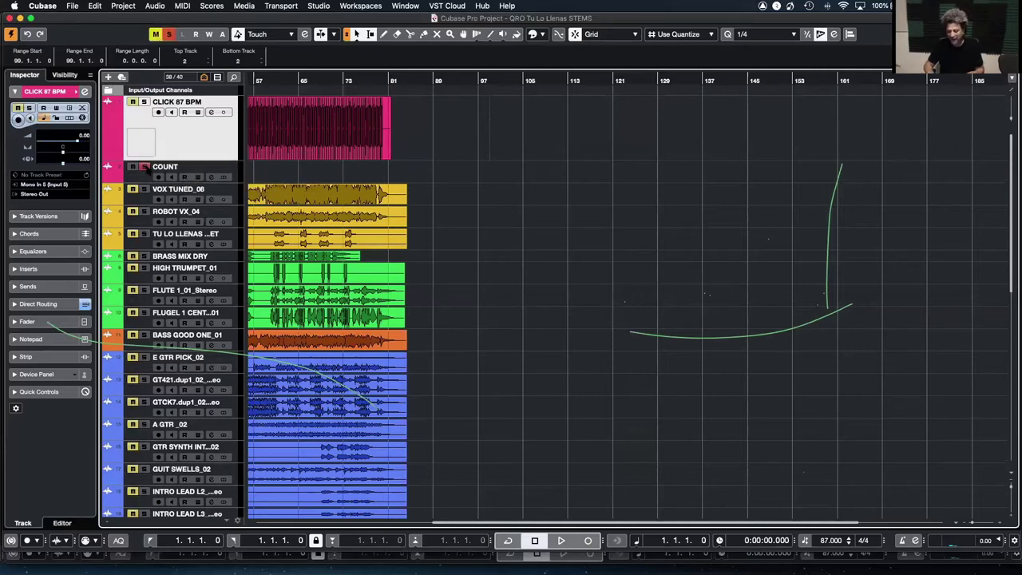
# Step: Audition the soloed COUNT track from bar 1 over the song's opening bars
pyautogui.press('h')
pyautogui.press('h')
pyautogui.press('h')
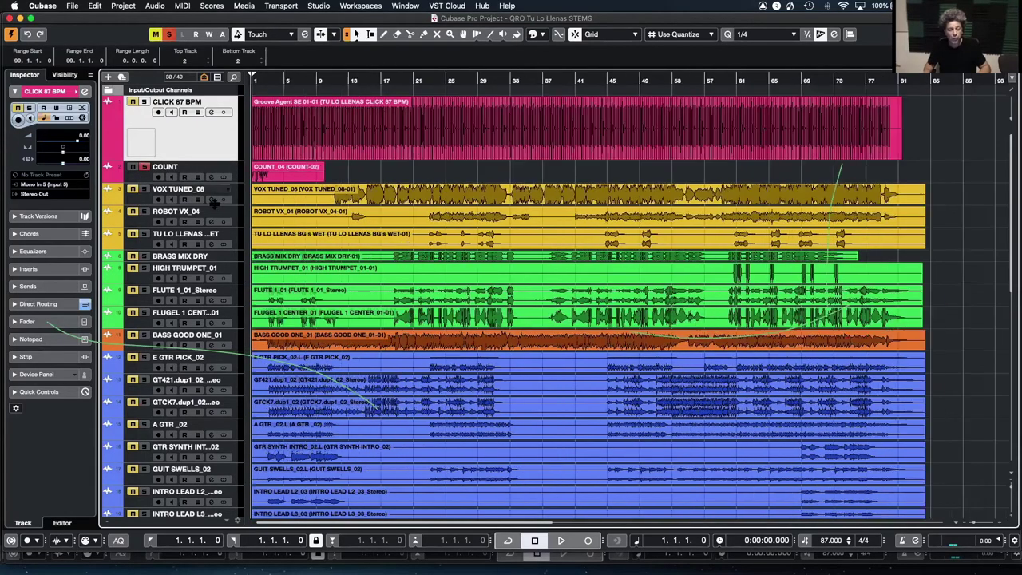
pyautogui.press('h')
pyautogui.press('h')
pyautogui.press('h')
pyautogui.press('space')
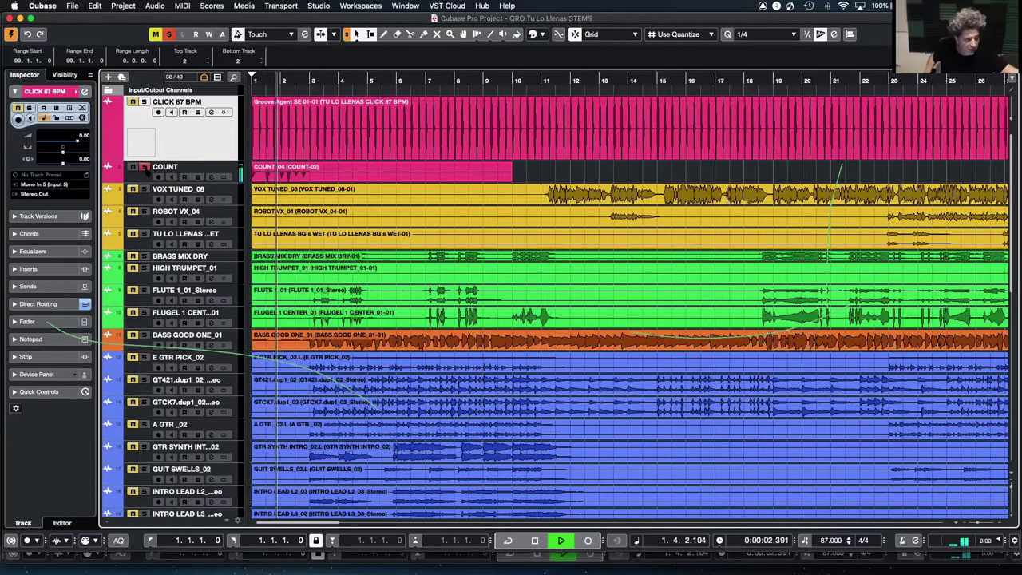
pyautogui.press('space')
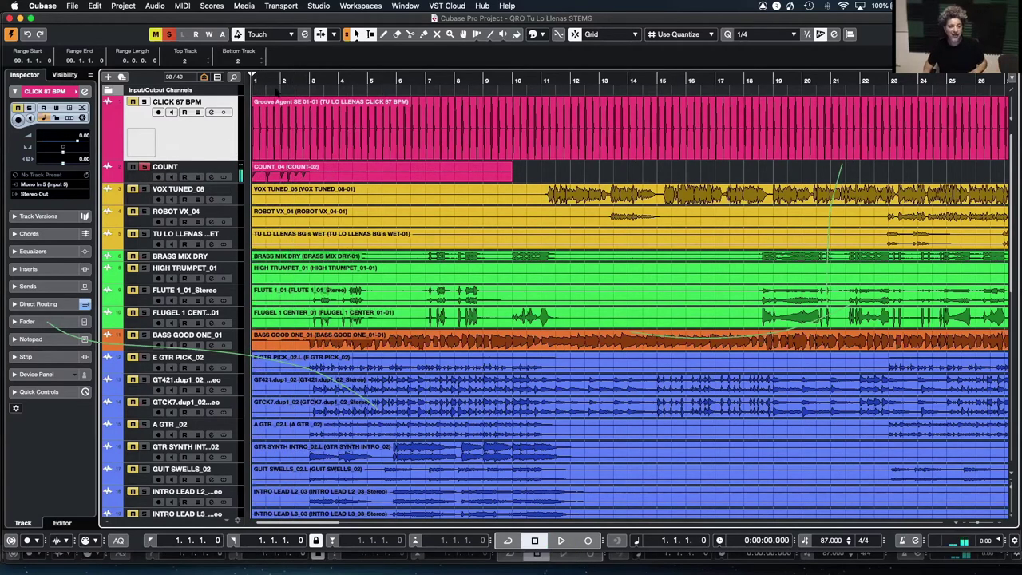
# Step: Audition the COUNT track in short passages from bar 2, from bar 2 beat 3, and from bar 1 beat 3
pyautogui.click(274, 78)
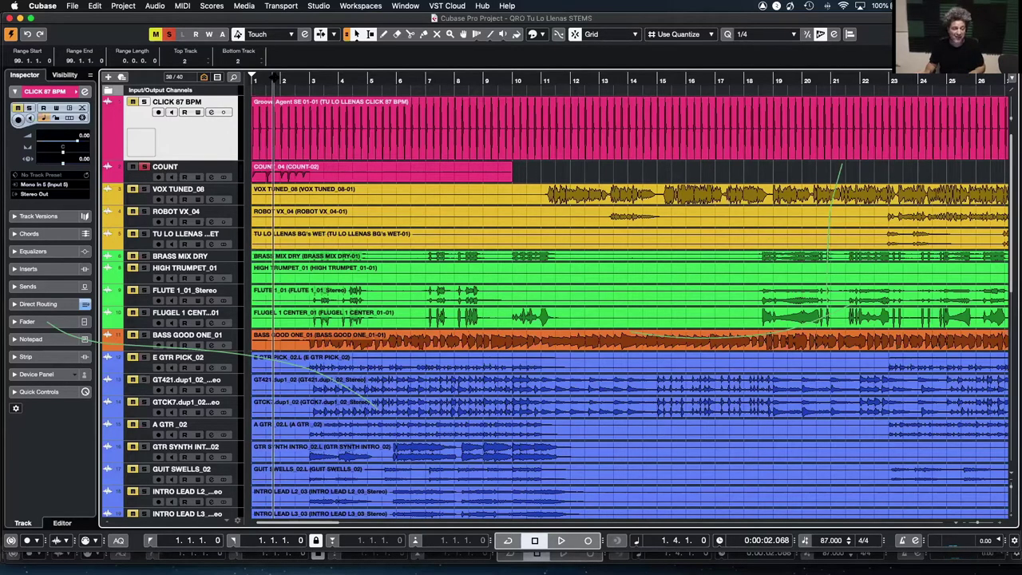
pyautogui.click(278, 76)
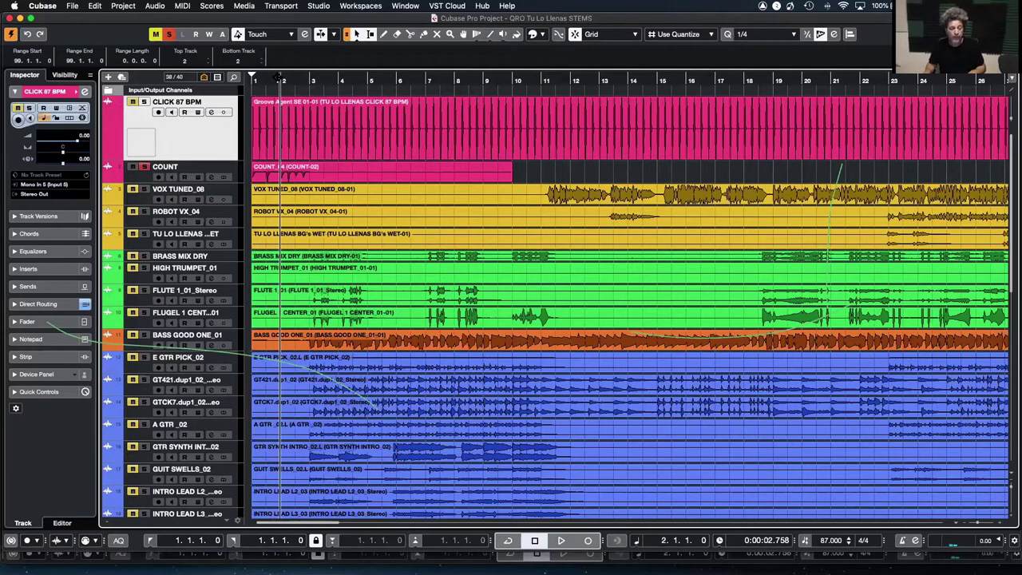
pyautogui.press('space')
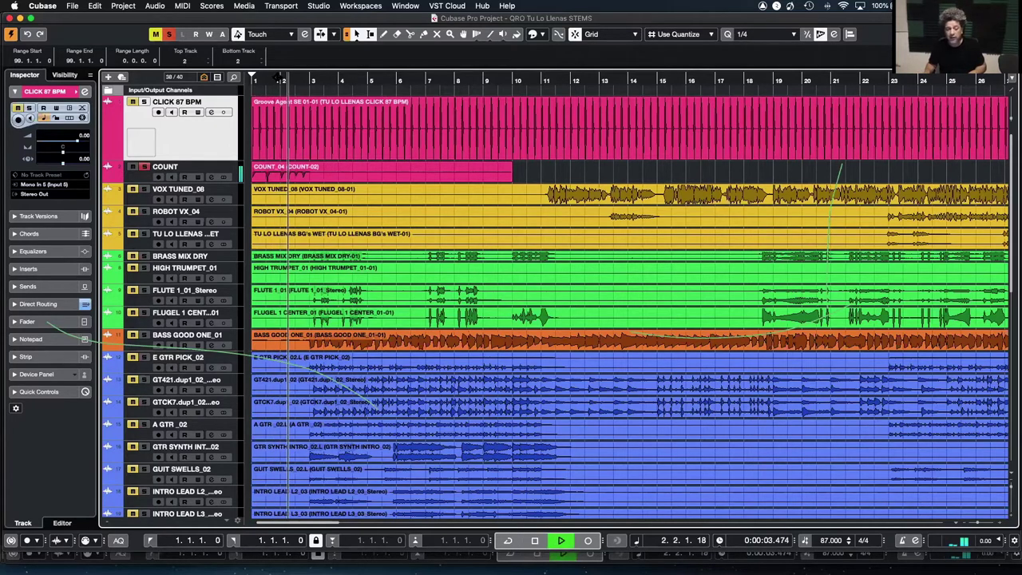
pyautogui.press('space')
pyautogui.click(289, 77)
pyautogui.click(295, 76)
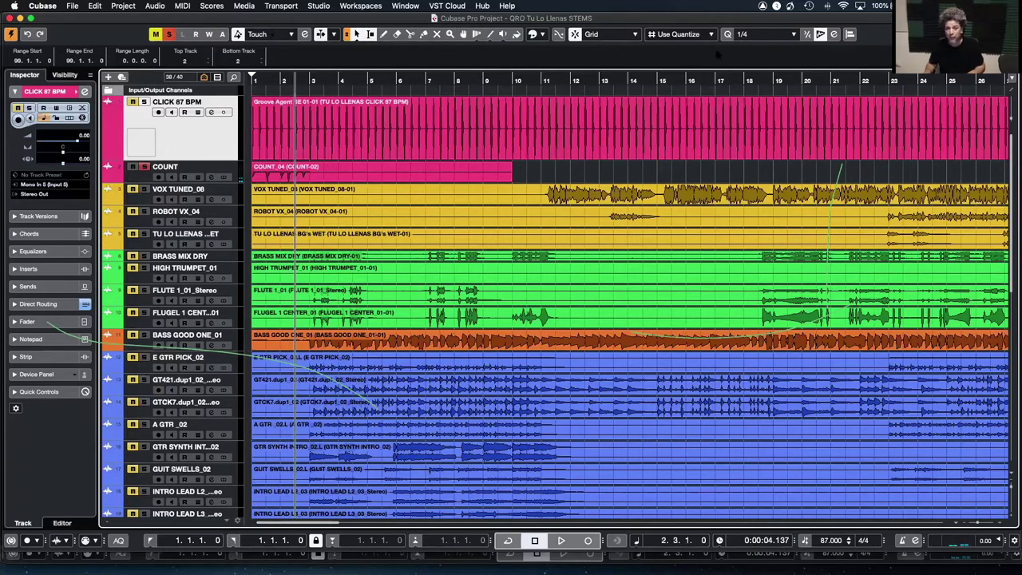
pyautogui.press('space')
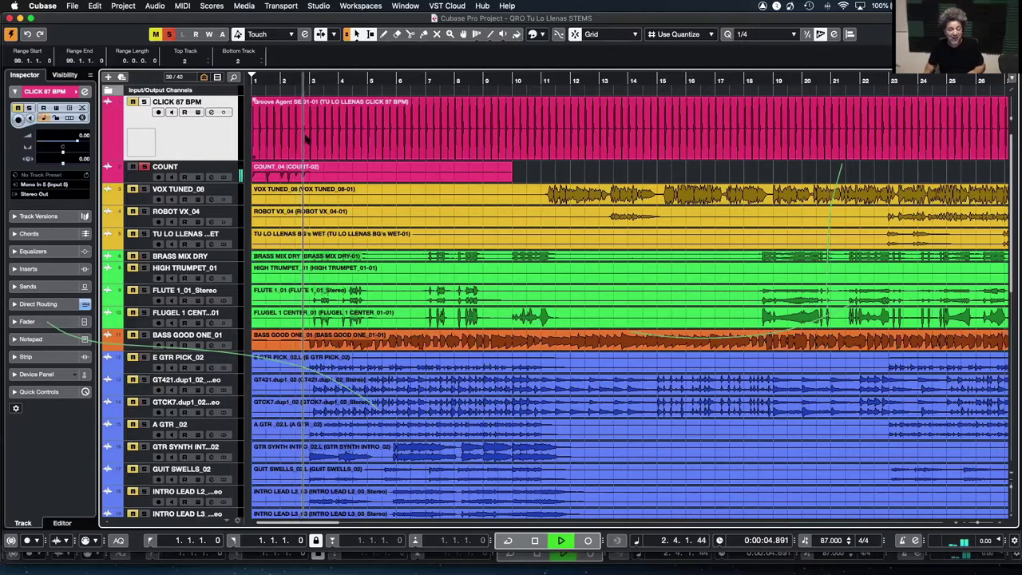
pyautogui.press('space')
pyautogui.click(267, 81)
pyautogui.press('space')
pyautogui.press('space')
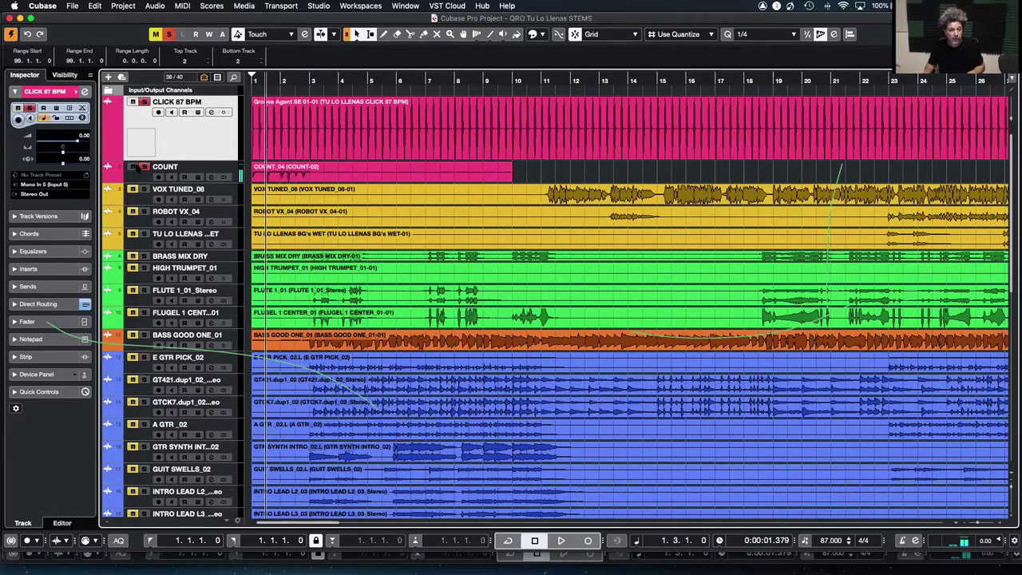
# Step: Audition only the CLICK 87 BPM track from bar 1 beat 3, and clear its solo
pyautogui.press('space')
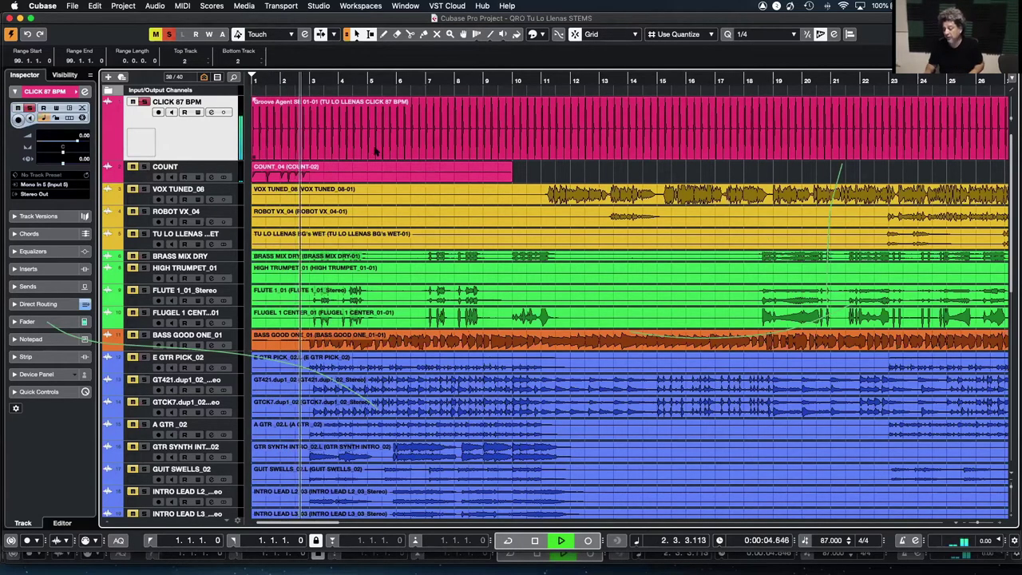
pyautogui.press('space')
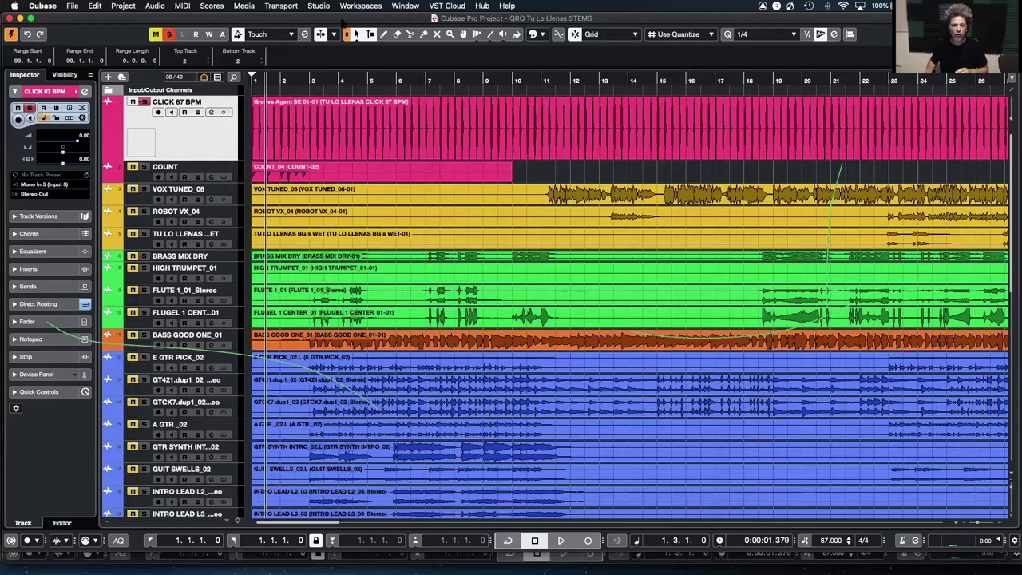
pyautogui.click(427, 176)
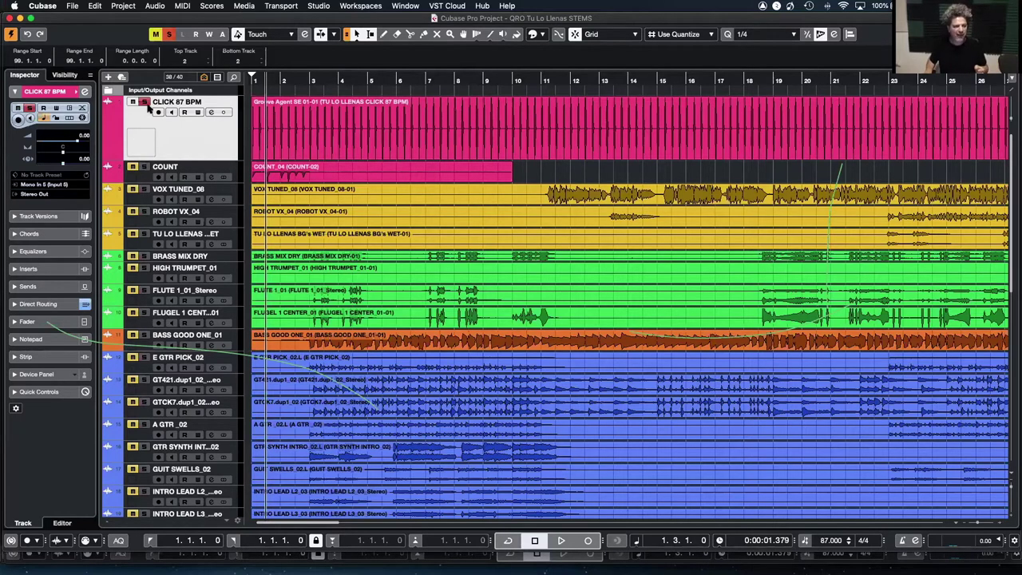
pyautogui.click(144, 102)
# Step: Examine the order and color grouping of the stems from the click and vocals down to the percussion and group tracks
pyautogui.scroll(-5, 362, 285)
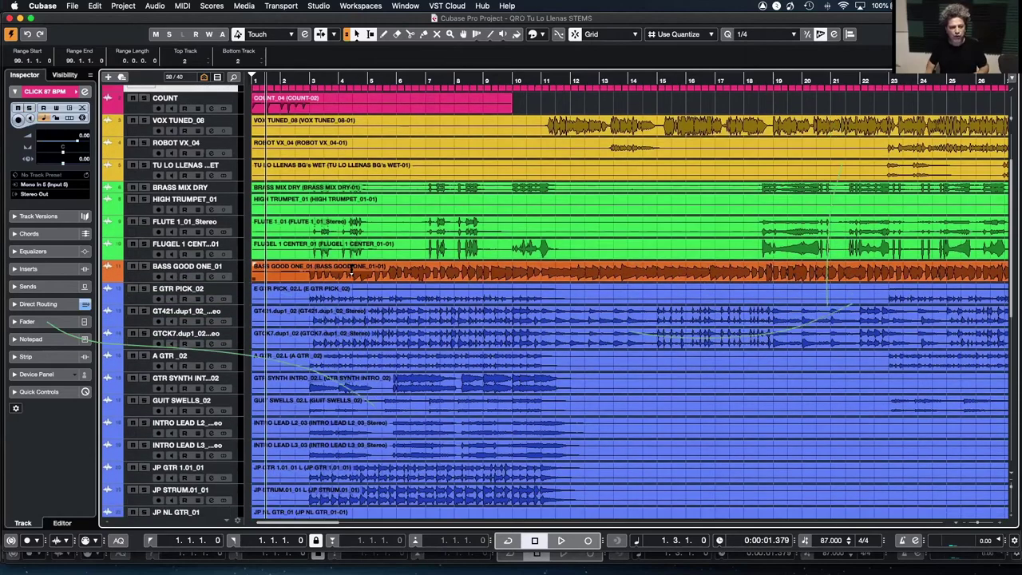
pyautogui.scroll(-5, 356, 274)
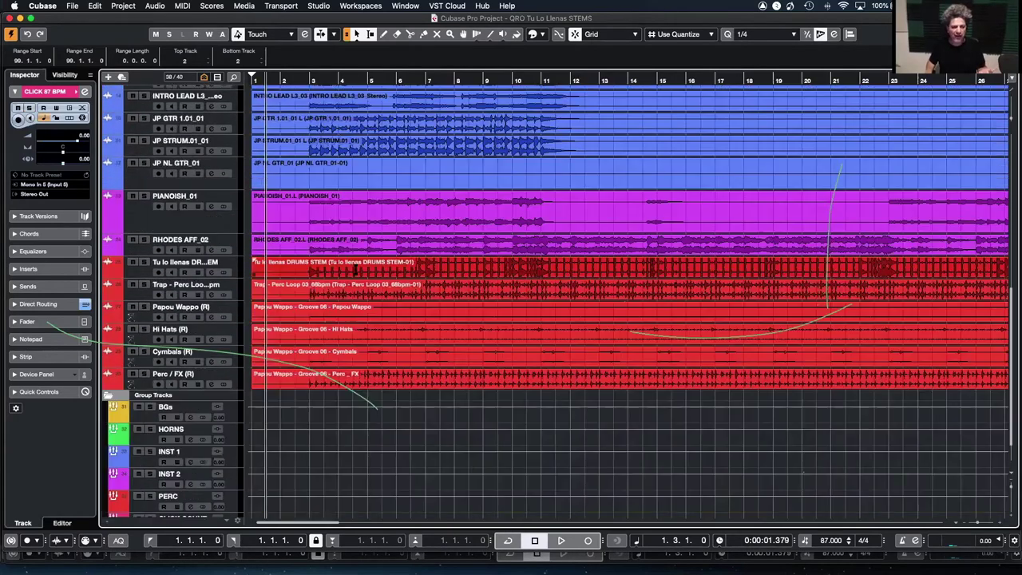
pyautogui.scroll(4, 345, 160)
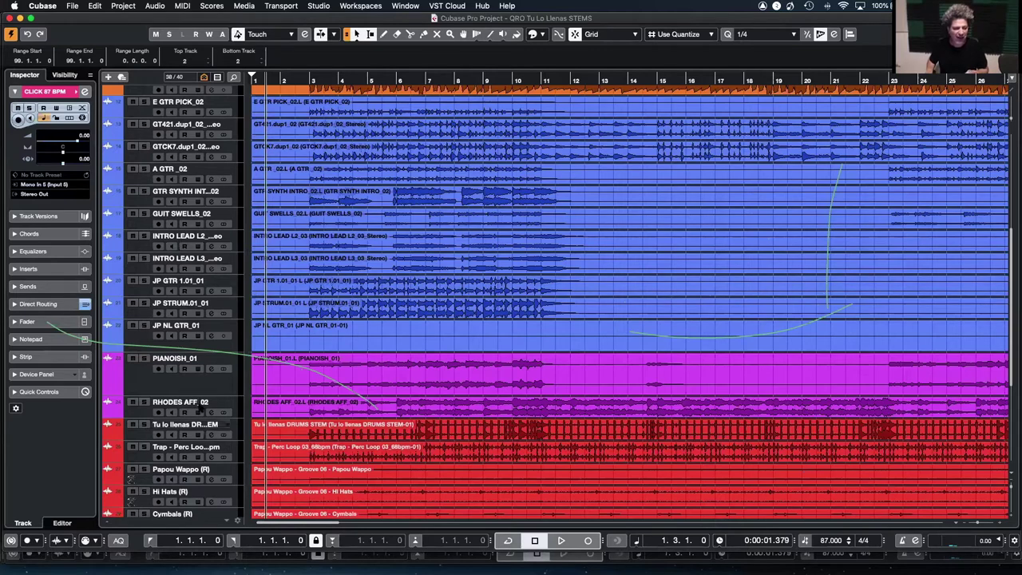
pyautogui.scroll(3, 279, 272)
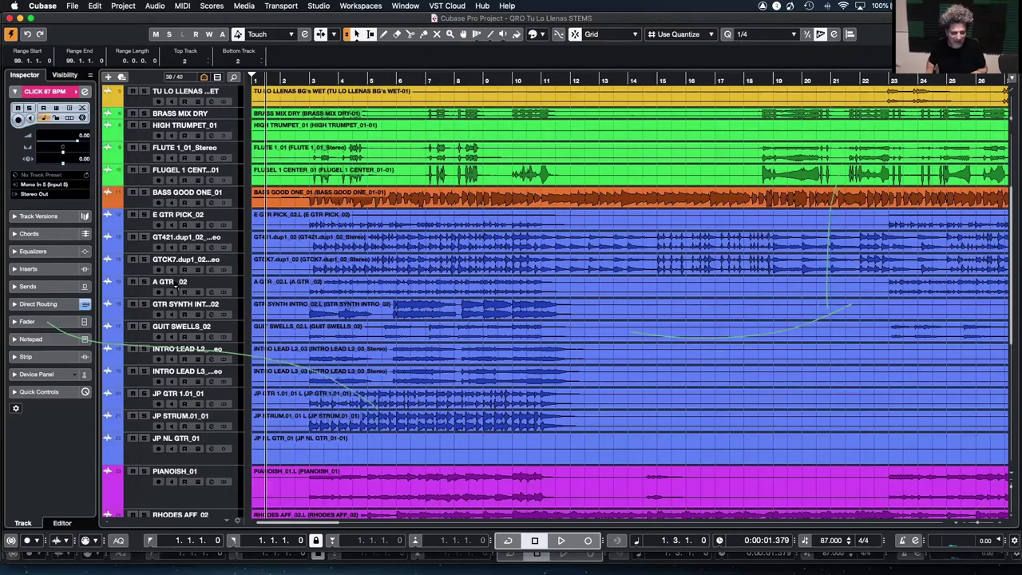
pyautogui.scroll(1, 233, 274)
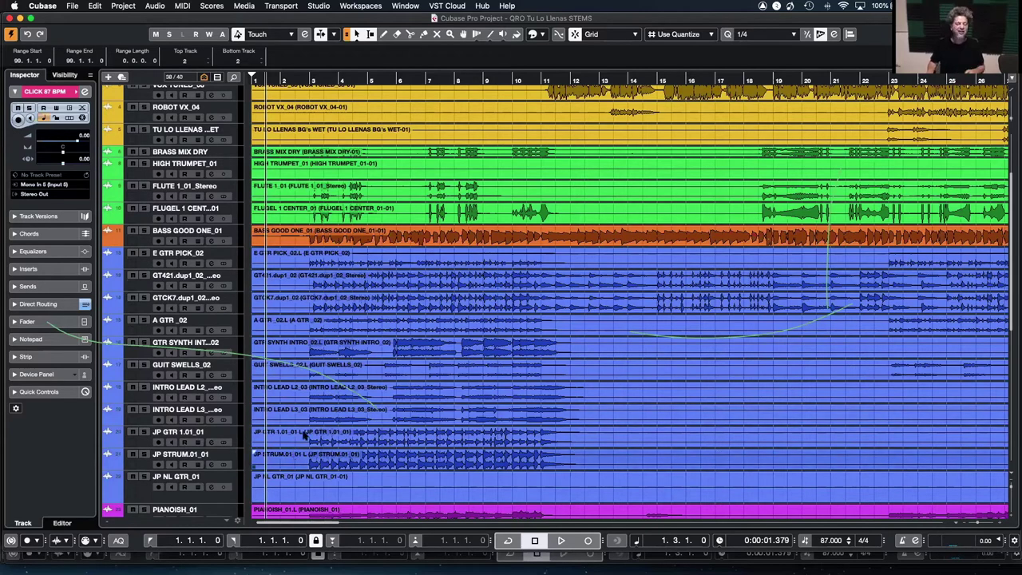
pyautogui.scroll(3, 306, 399)
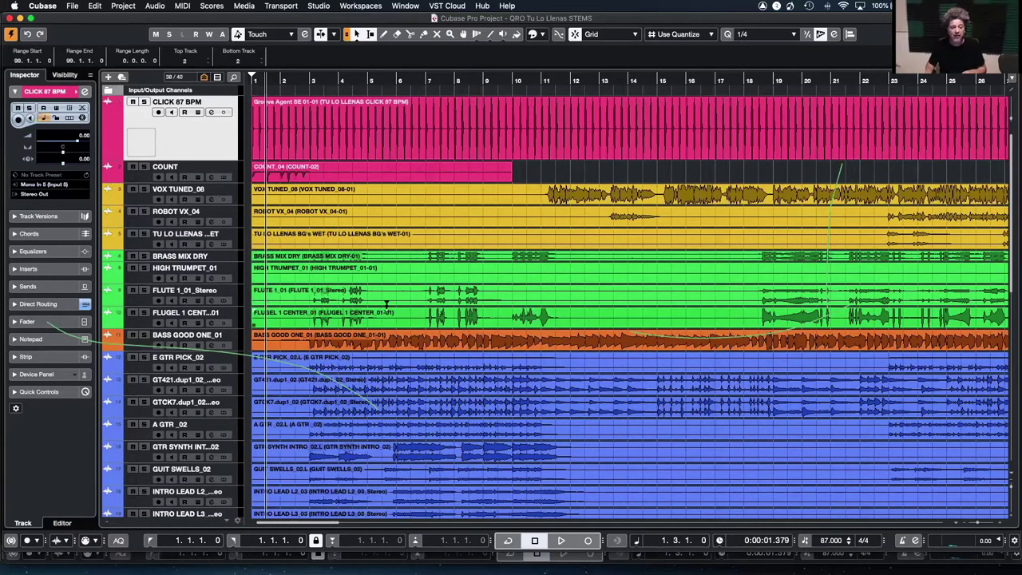
pyautogui.scroll(-5, 328, 319)
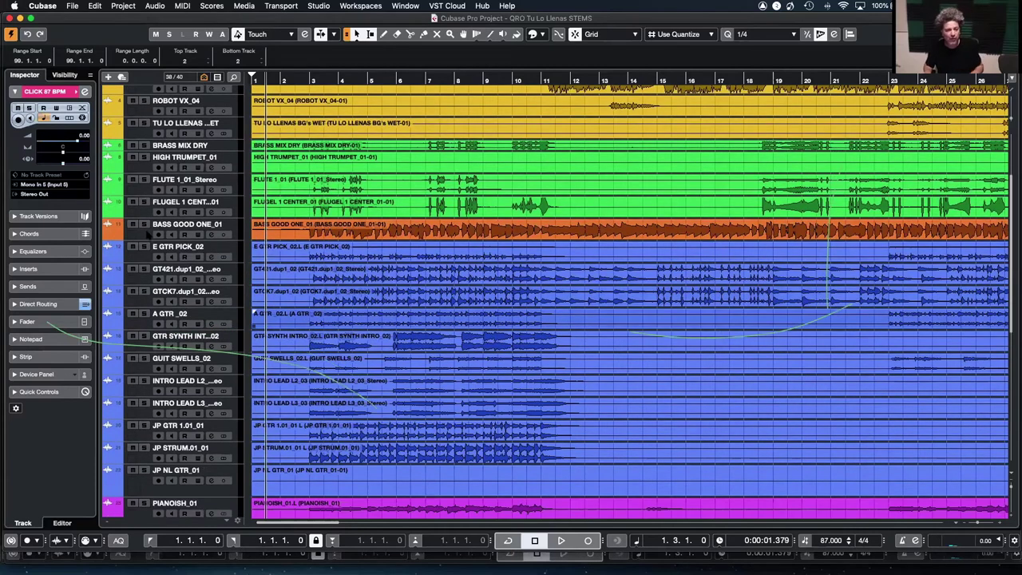
pyautogui.scroll(-5, 146, 230)
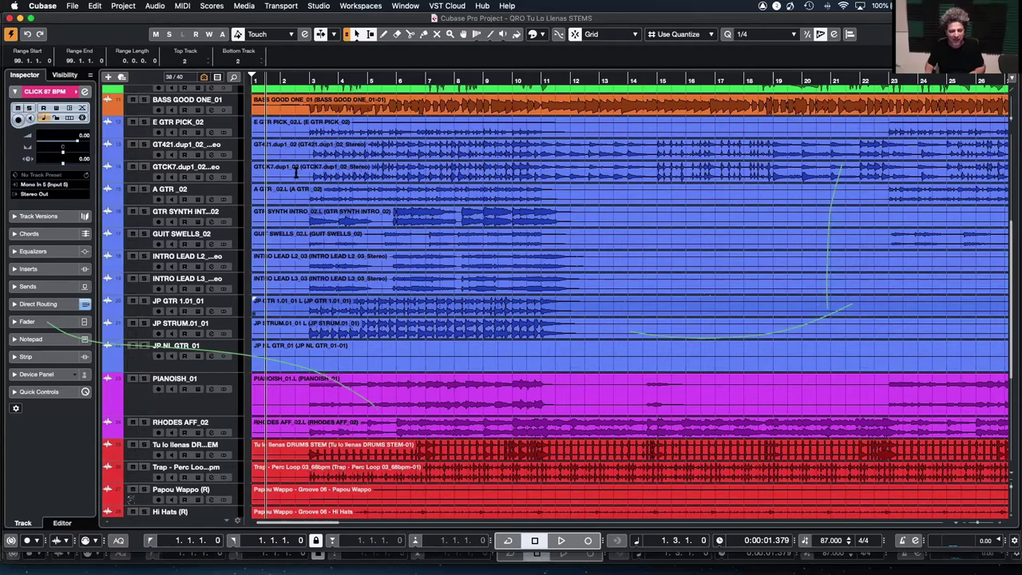
pyautogui.scroll(-9, 146, 229)
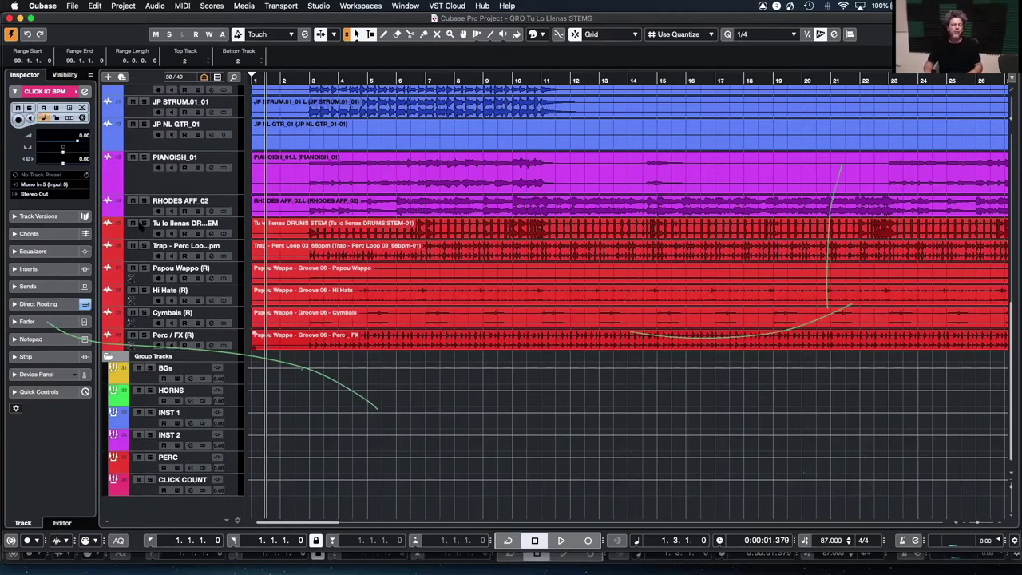
# Step: Audition the Tu lo llenas DRUMS STEM track from bar 3 beat 2, and look over the other stems' layout
pyautogui.press('space')
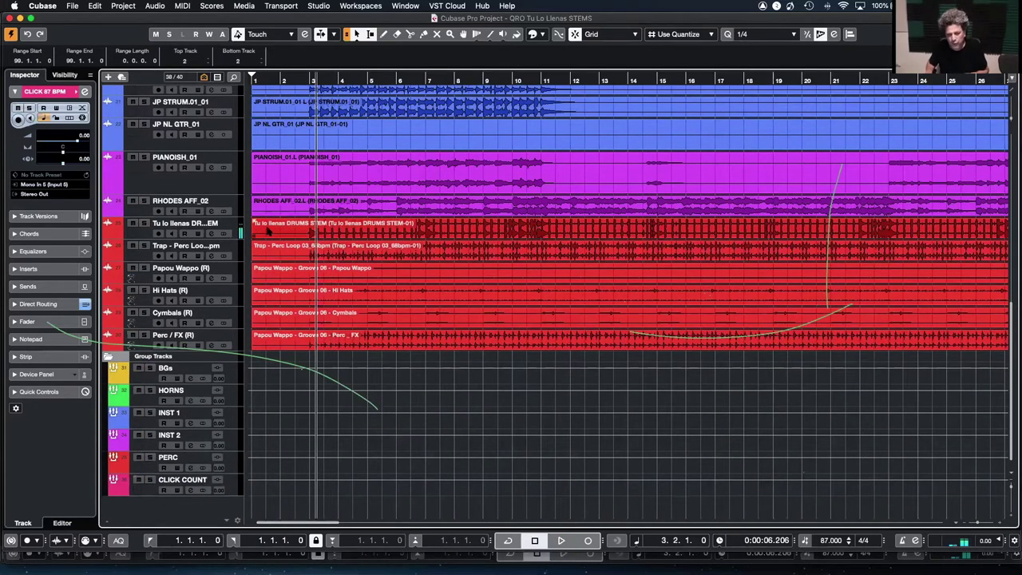
pyautogui.scroll(10, 268, 231)
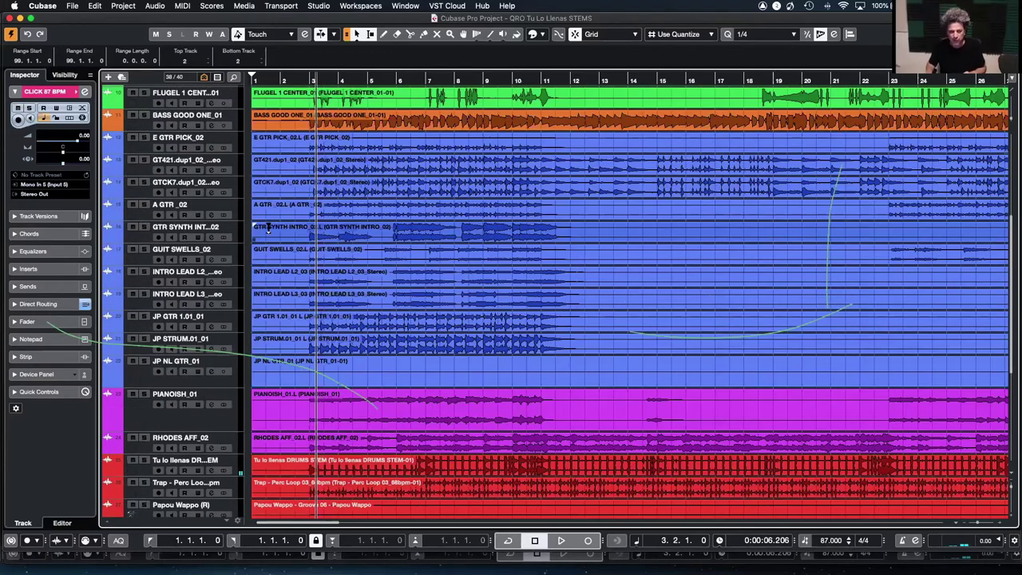
pyautogui.scroll(-9, 272, 230)
pyautogui.scroll(3, 276, 230)
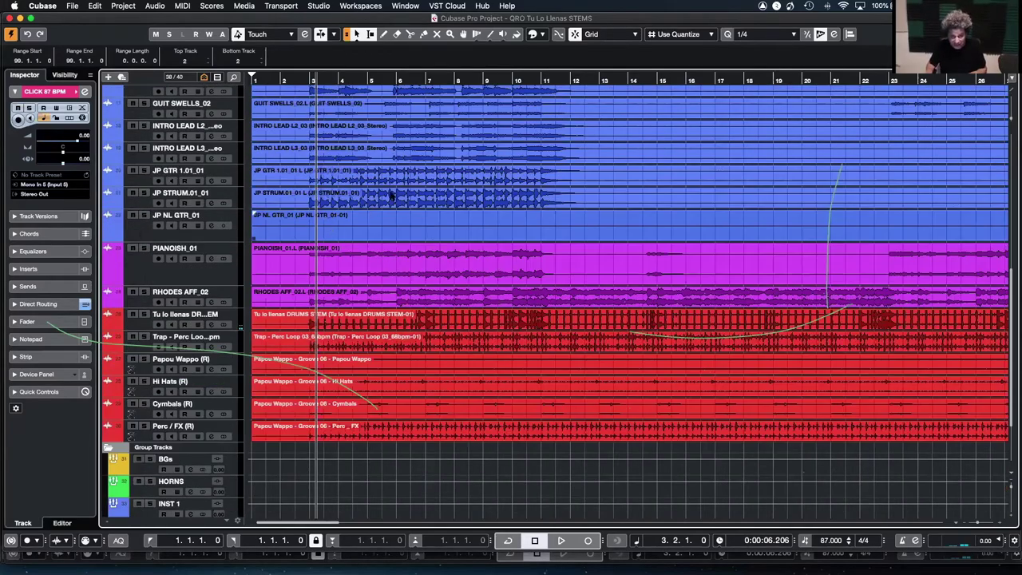
pyautogui.scroll(6, 394, 263)
pyautogui.scroll(9, 426, 254)
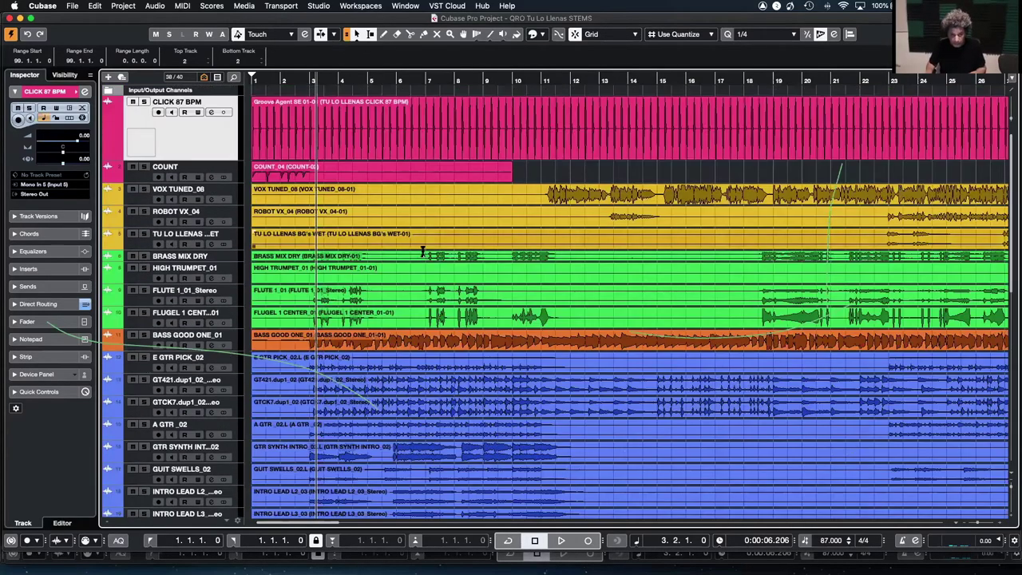
pyautogui.scroll(-3, 423, 256)
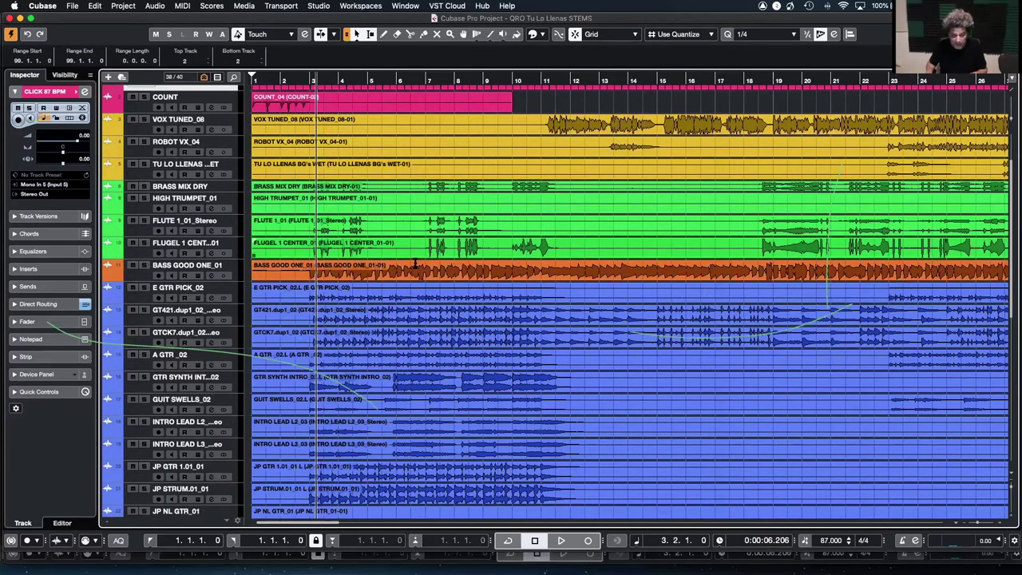
# Step: Examine the stem tracks from the click and vocals through horns, bass, guitars and keys to the percussion and the Group Tracks folder
pyautogui.scroll(-2, 414, 264)
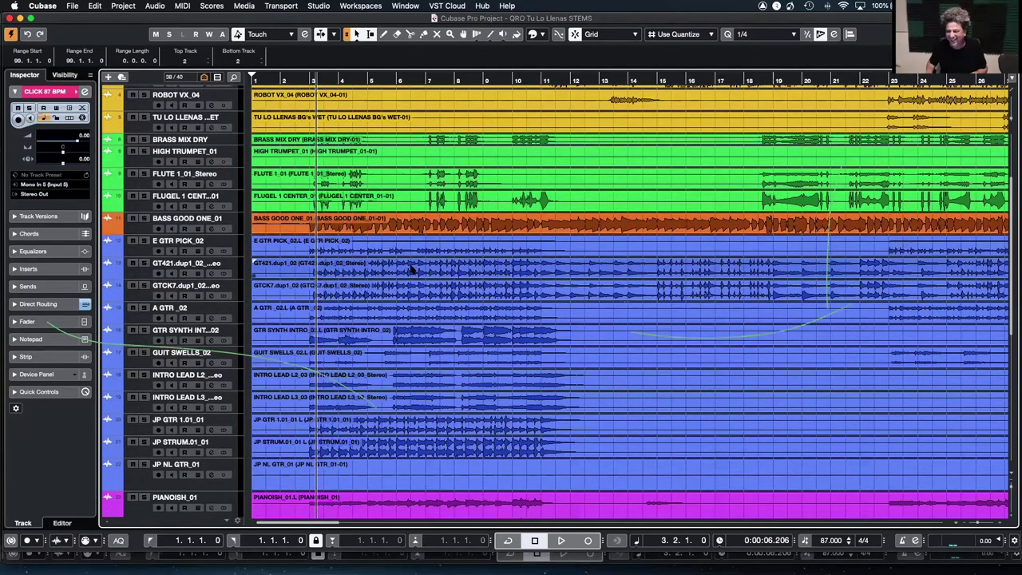
pyautogui.scroll(-5, 411, 267)
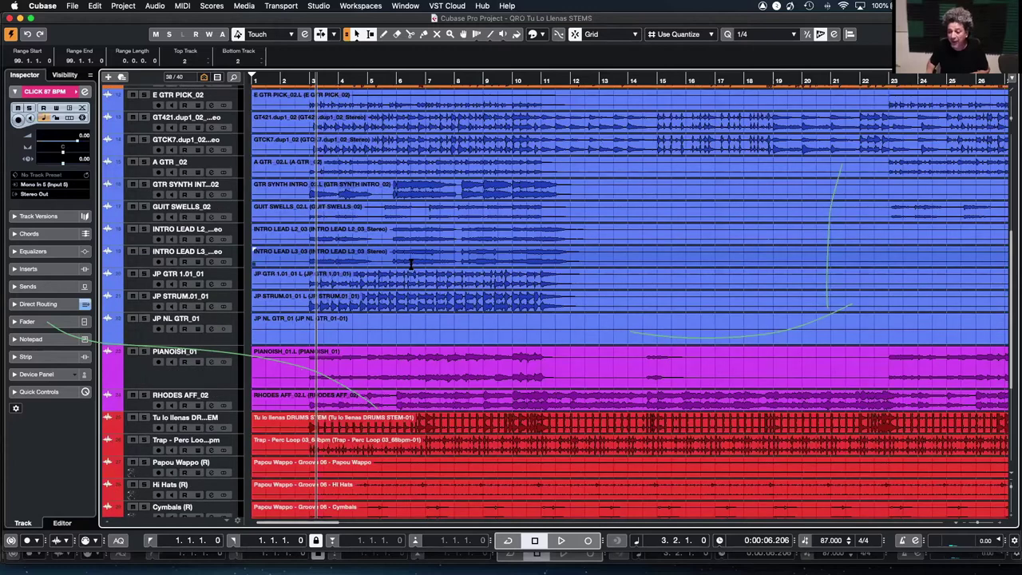
pyautogui.scroll(-2, 681, 281)
pyautogui.scroll(-5, 589, 286)
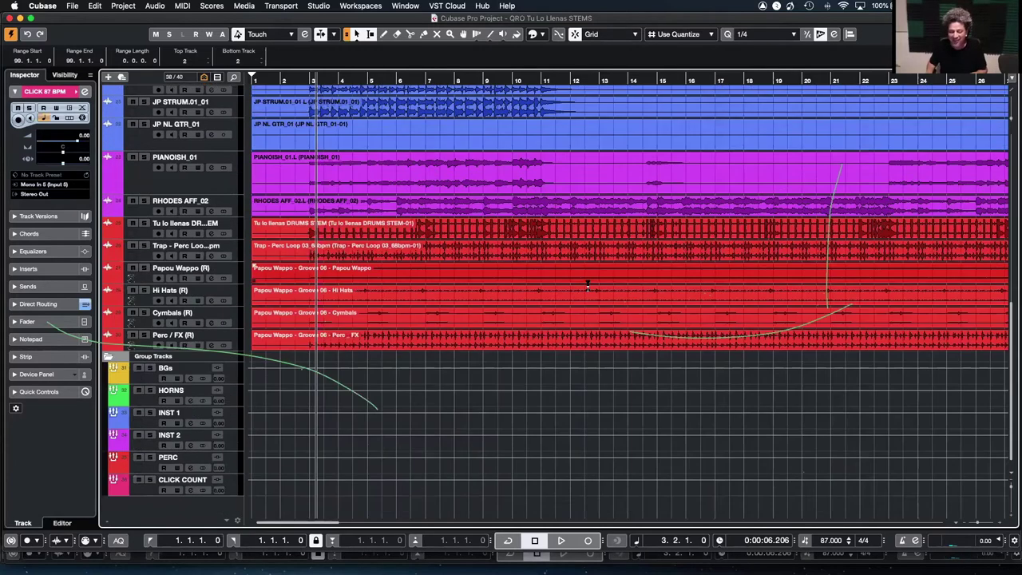
pyautogui.click(587, 289)
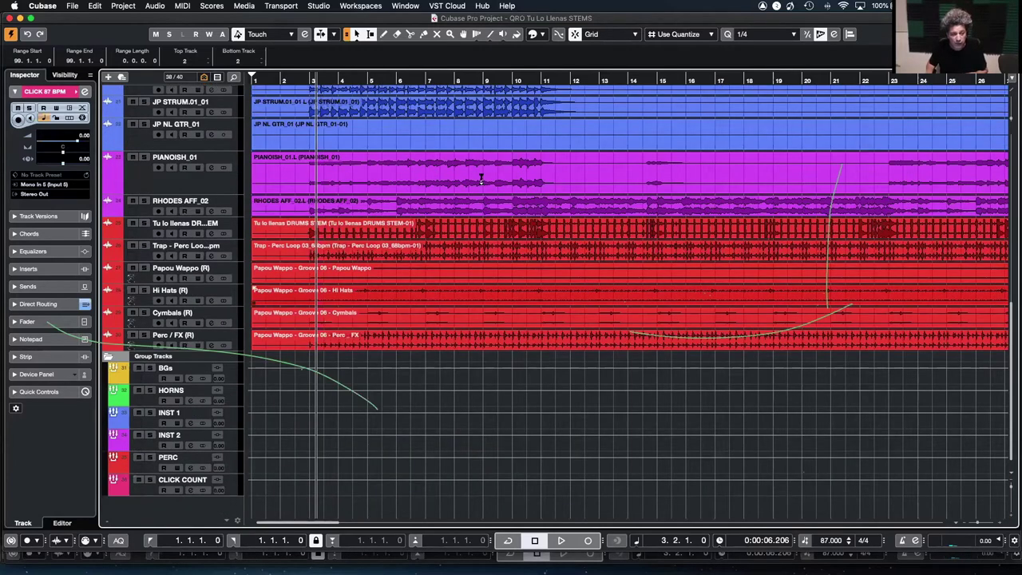
pyautogui.scroll(10, 375, 219)
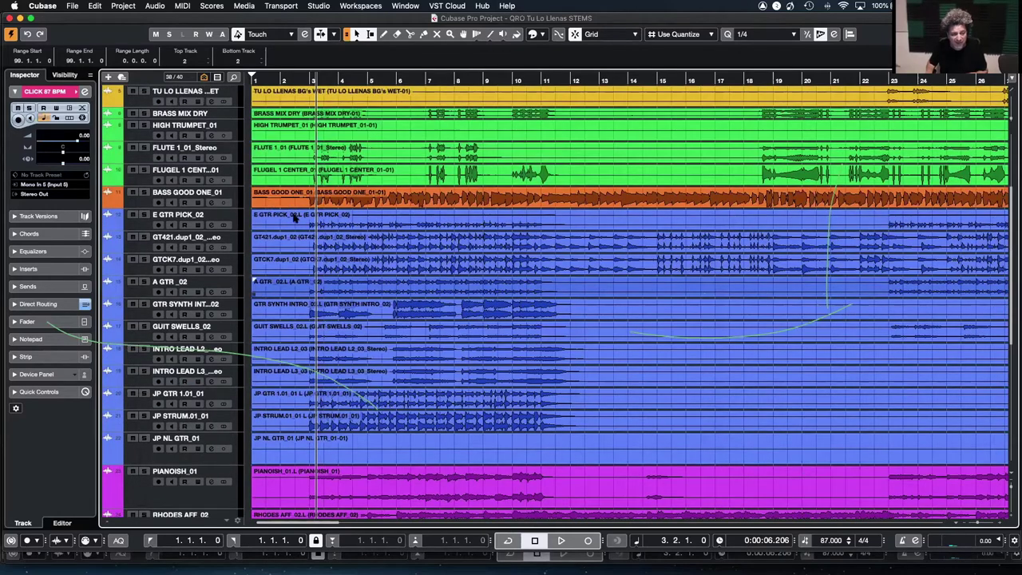
pyautogui.scroll(5, 315, 226)
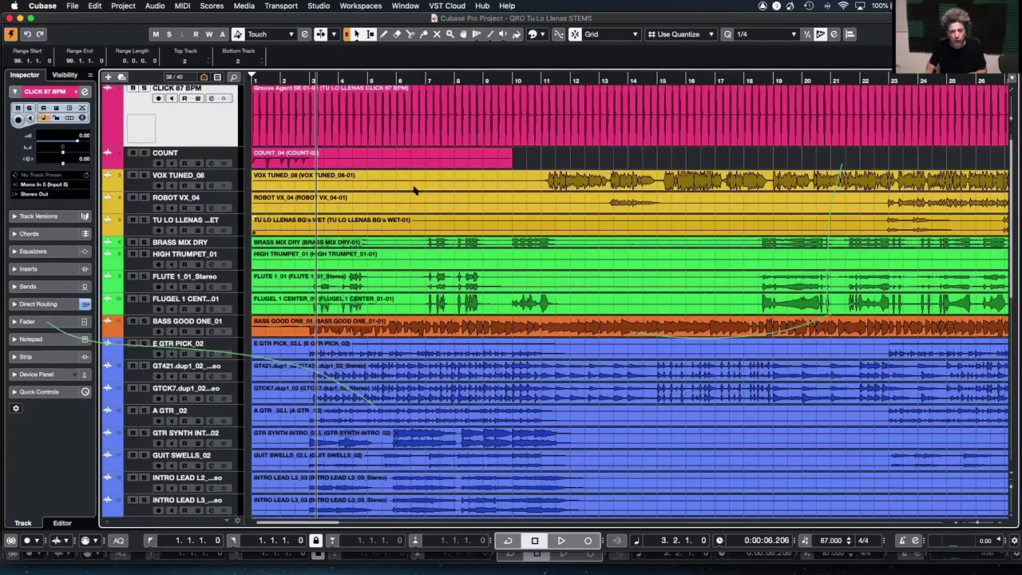
pyautogui.click(384, 211)
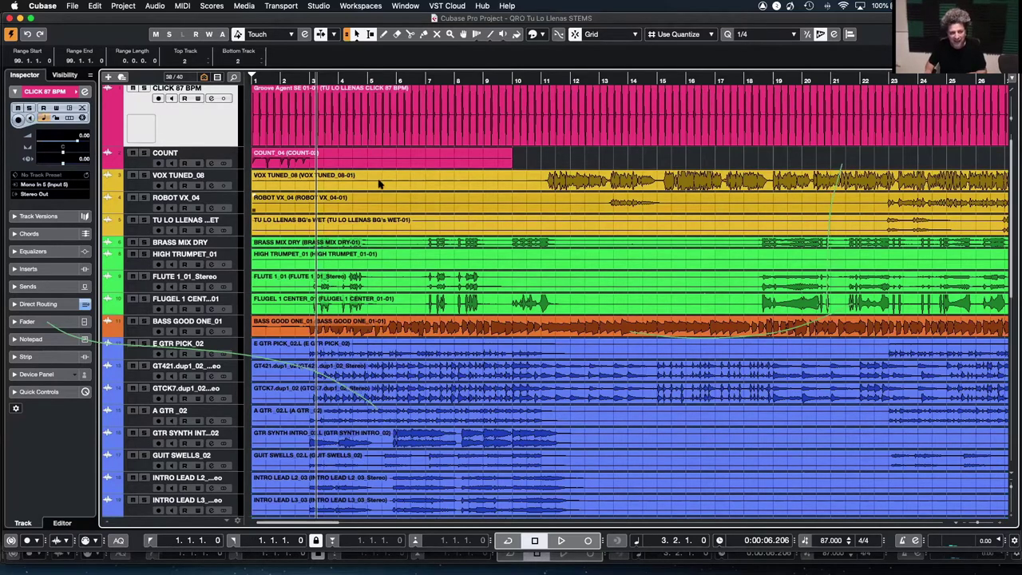
pyautogui.scroll(1, 346, 180)
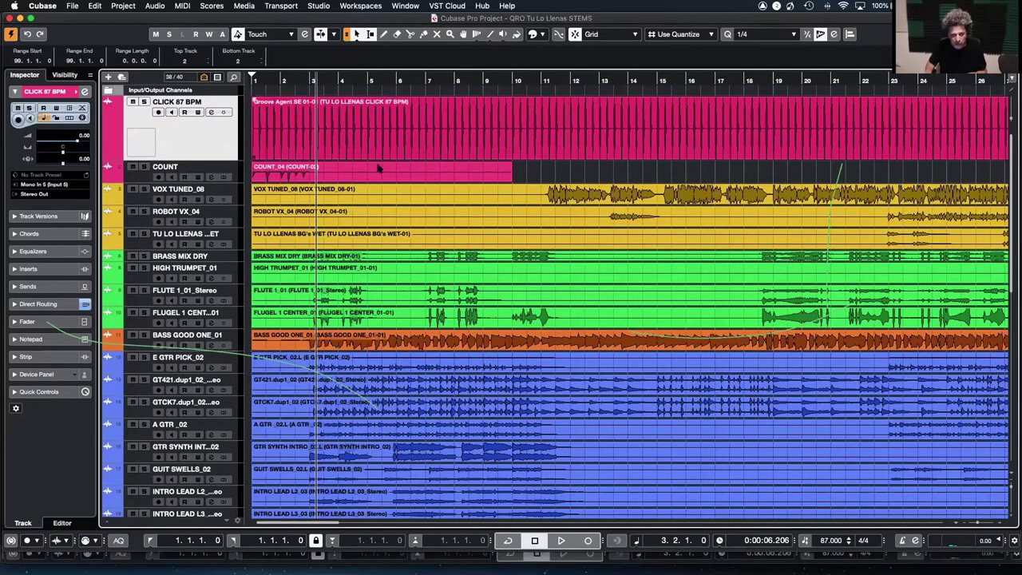
pyautogui.scroll(-10, 375, 411)
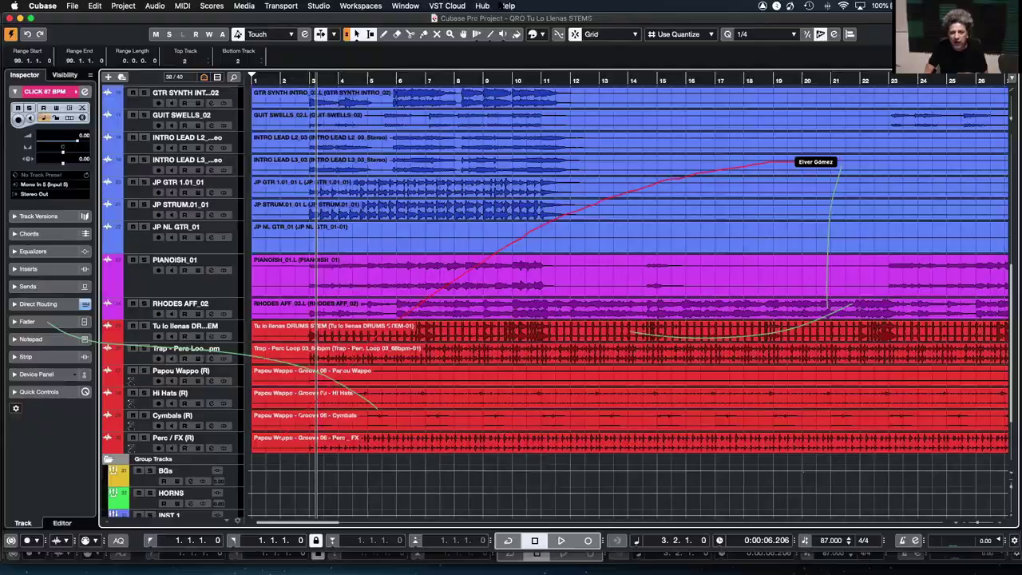
pyautogui.hotkey('ctrl', 'Up')
pyautogui.hotkey('ctrl', 'Up')
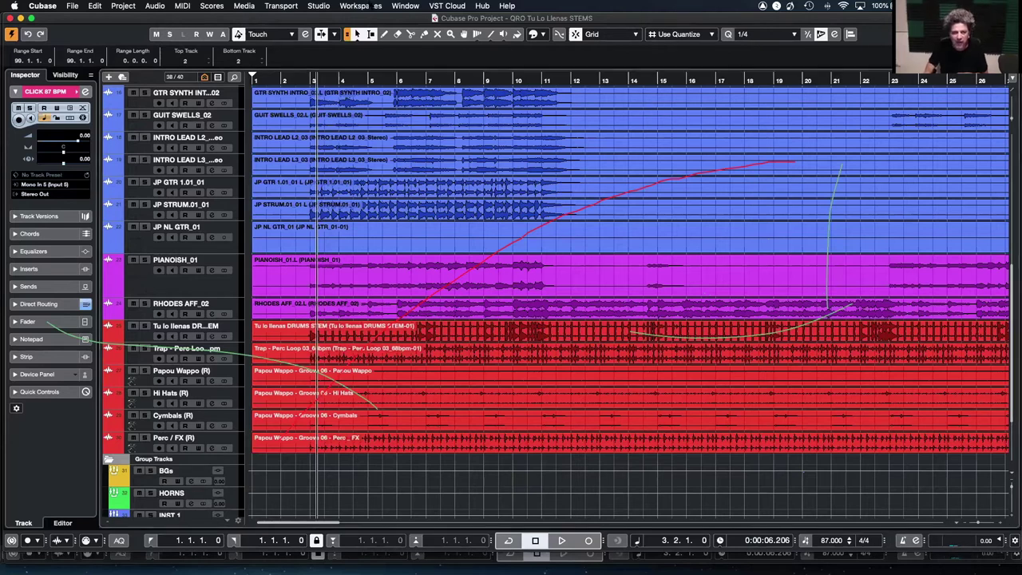
pyautogui.click(381, 7)
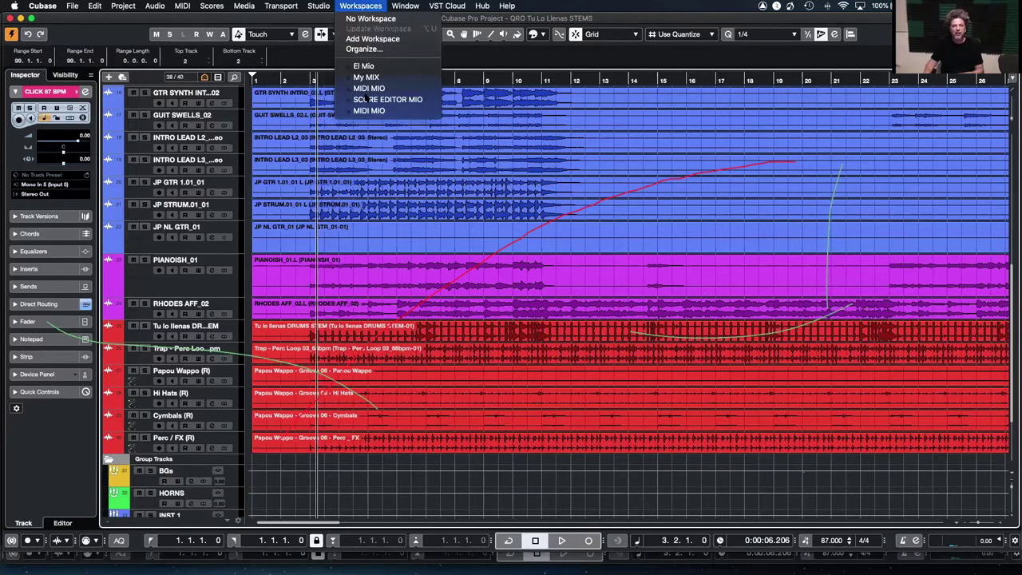
pyautogui.click(575, 304)
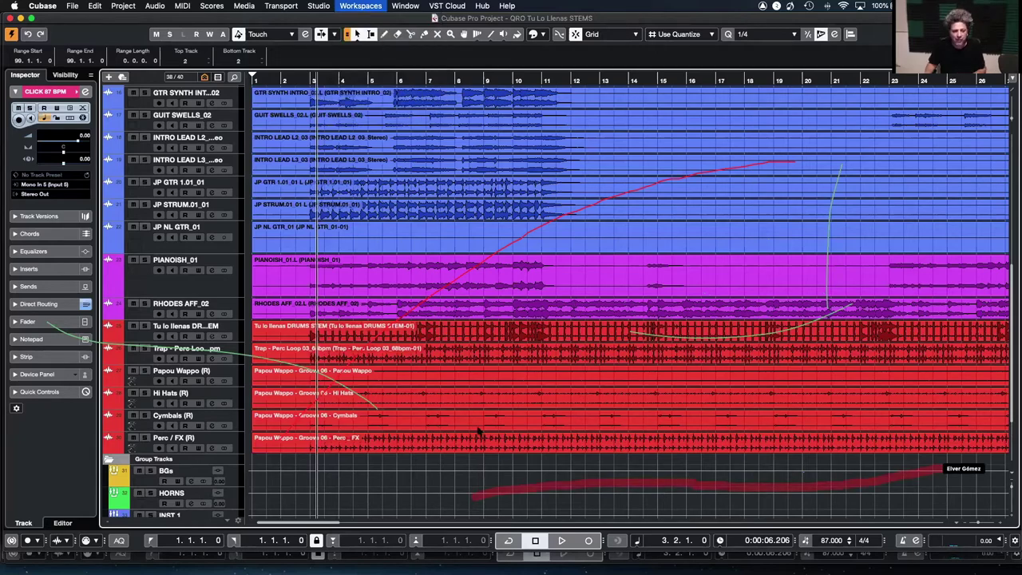
# Step: Show the MixConsole and route VOX TUNED_08, ROBOT VX_04 and the TU LO LLENAS BG's channel to the BGs group
pyautogui.press('F3')
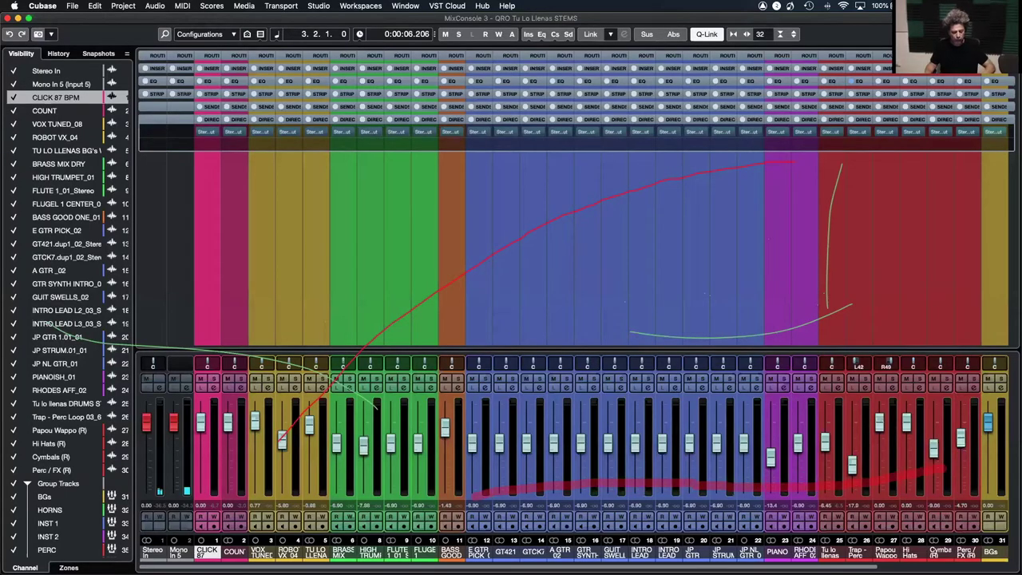
pyautogui.click(263, 557)
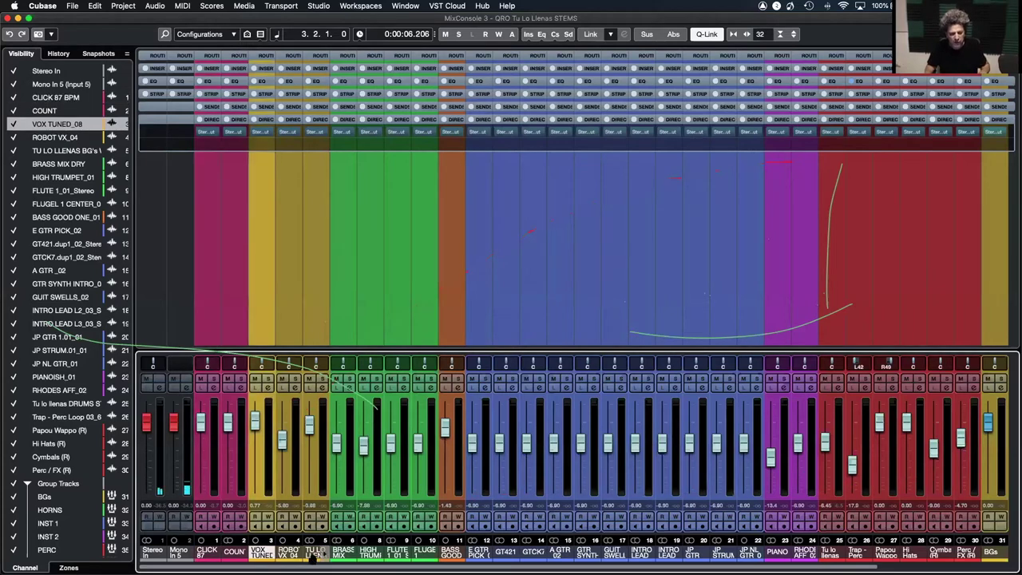
pyautogui.keyDown('shift'); pyautogui.click(316, 557); pyautogui.keyUp('shift')
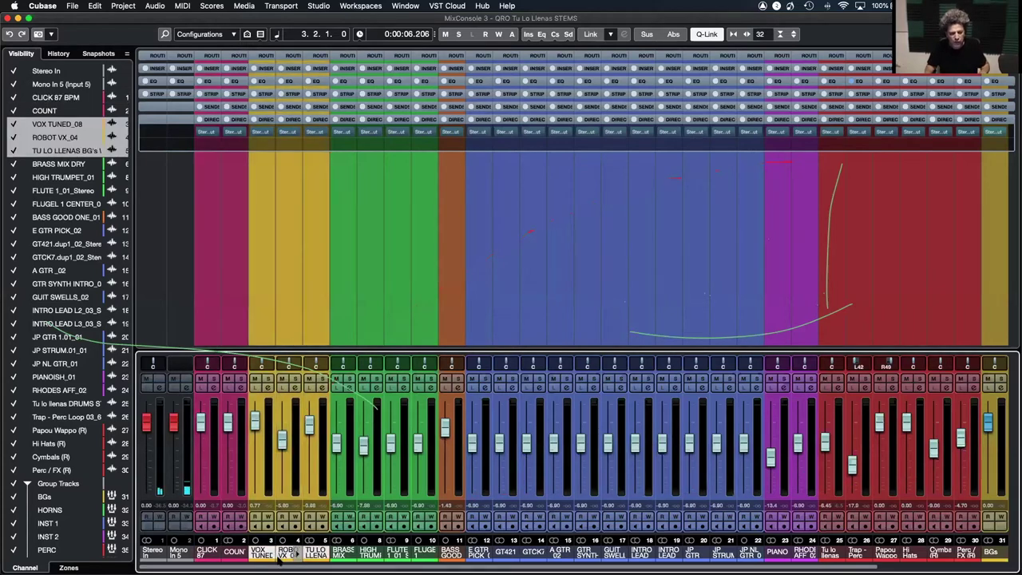
pyautogui.click(259, 134)
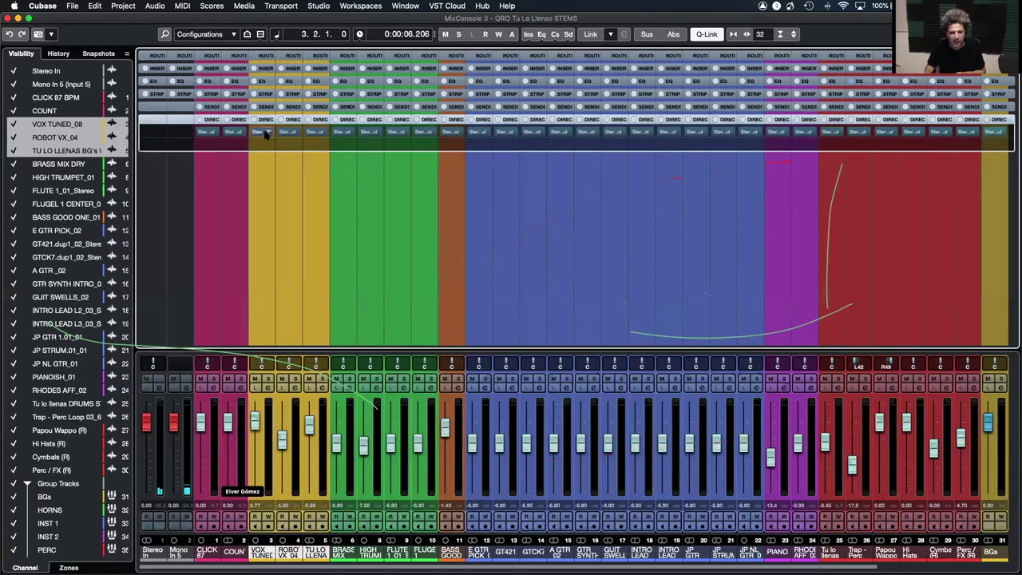
pyautogui.click(267, 134)
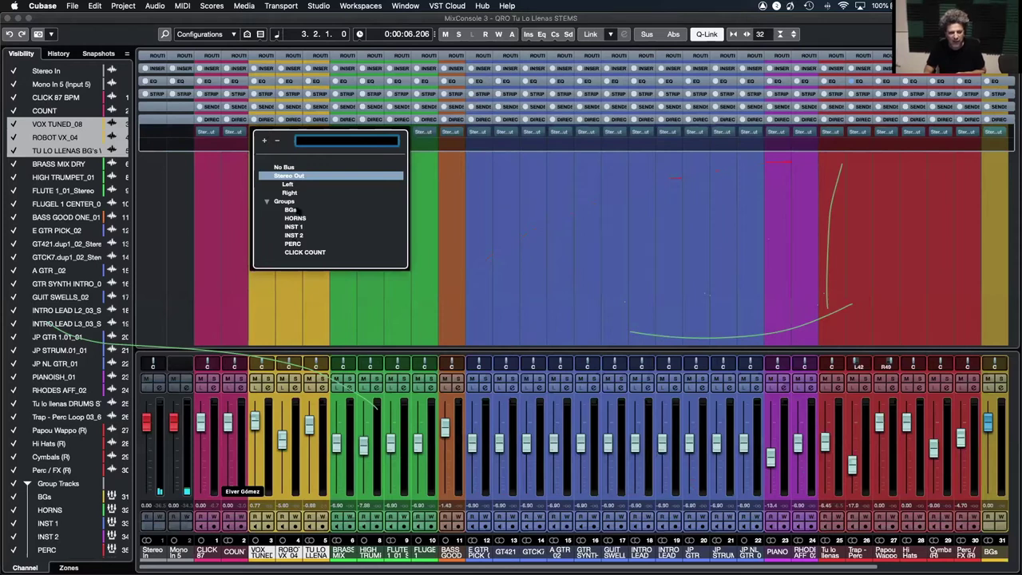
pyautogui.click(290, 210)
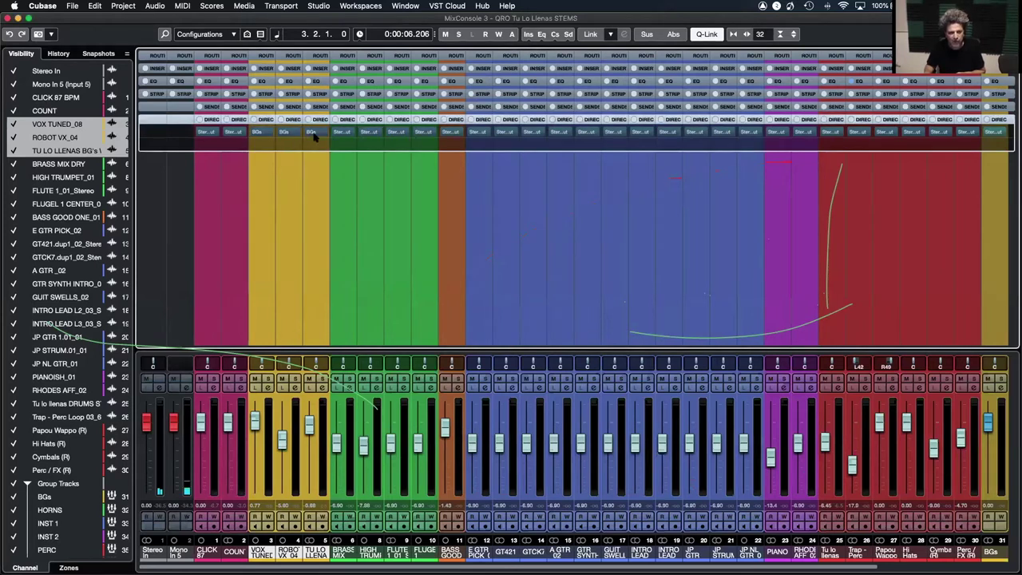
# Step: Route the horn channels, BRASS MIX DRY, HIGH TRUMPET_01, FLUTE 1_01_Stereo and FLUGEL 1 CENTER, to the HORNS group
pyautogui.click(350, 557)
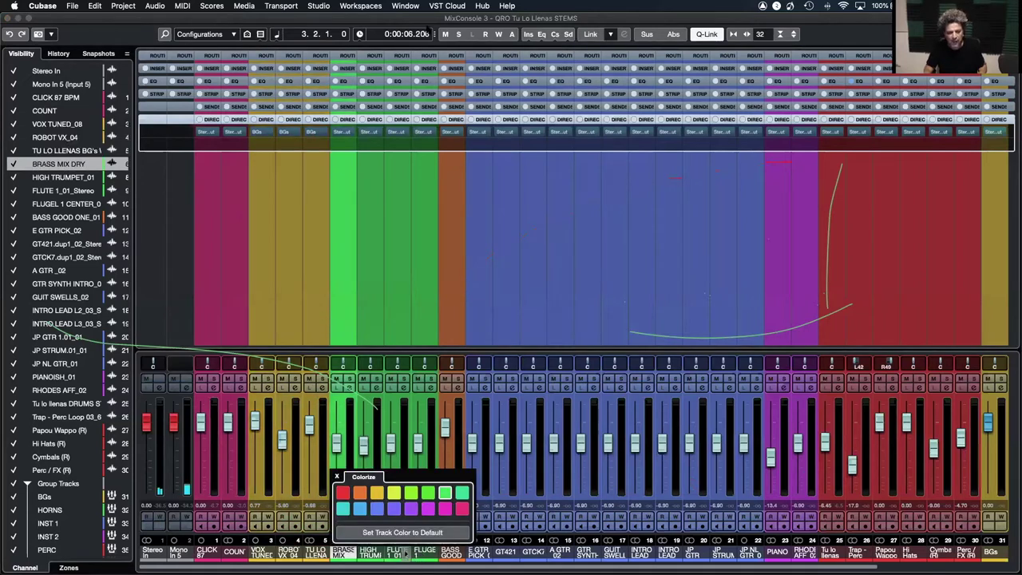
pyautogui.click(343, 135)
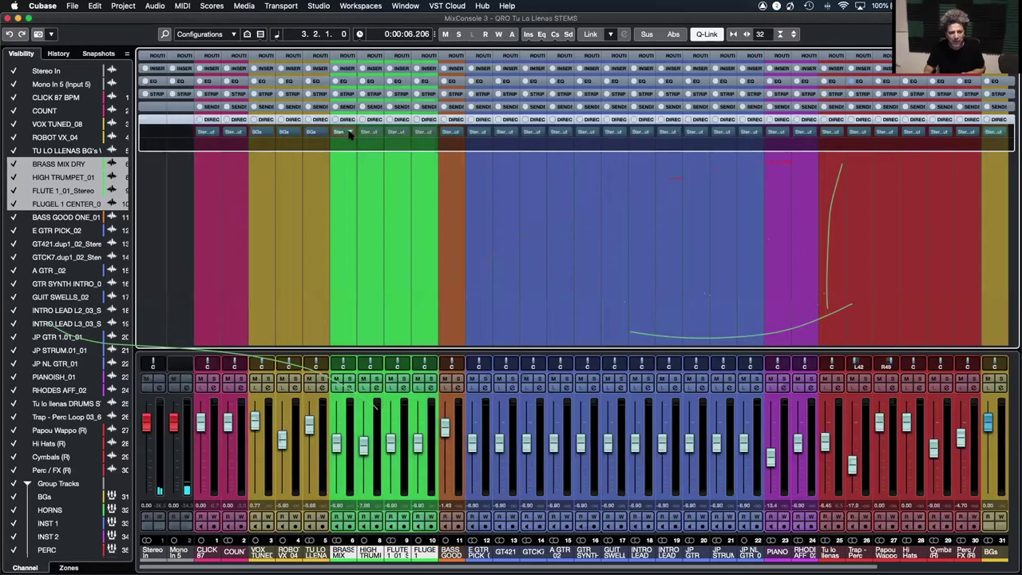
pyautogui.click(352, 135)
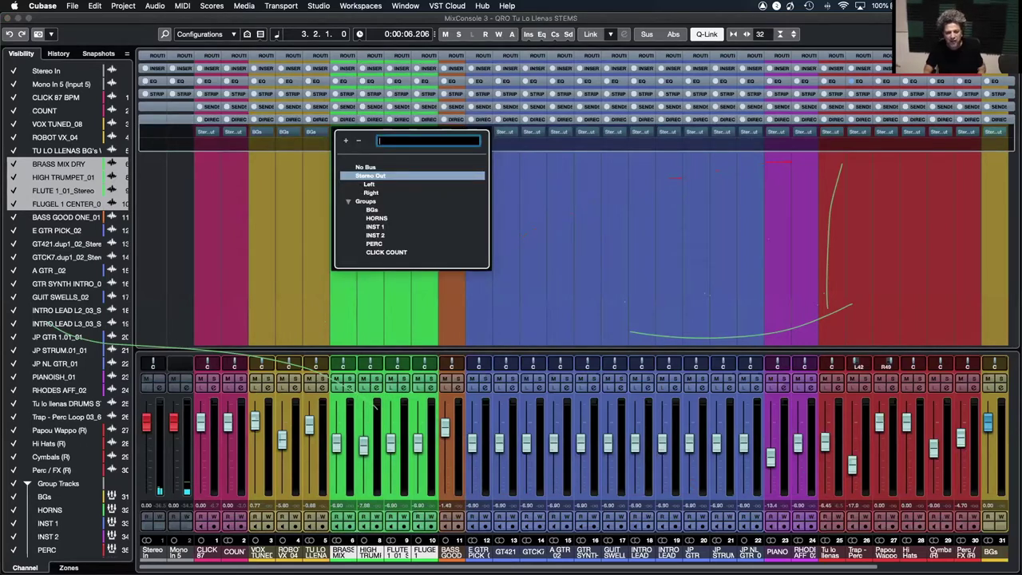
pyautogui.click(377, 218)
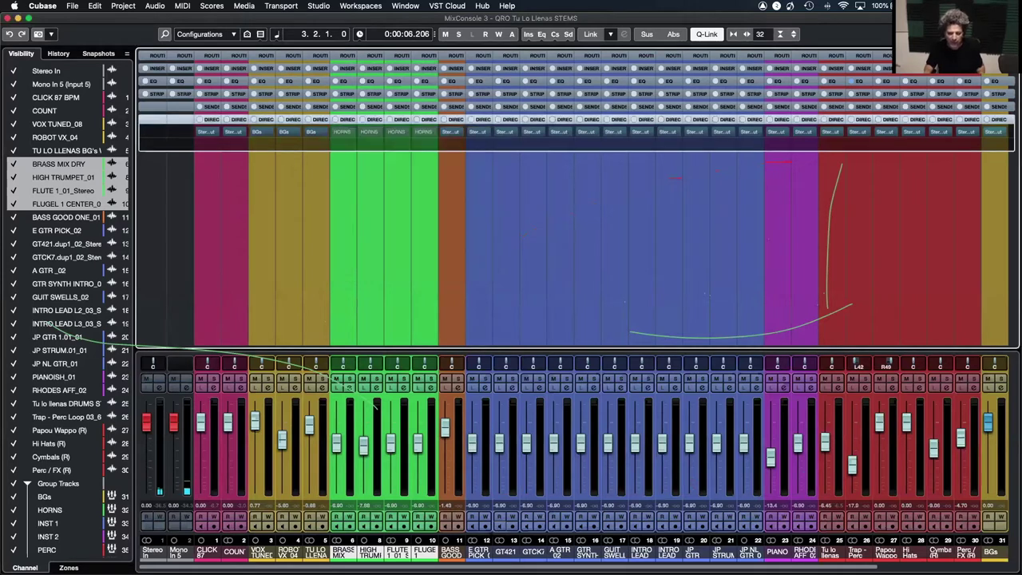
# Step: Route the guitar channels from E GTR PICK_02 through JP NL GTR_01 to INST 1, and PIANOISH_01 and RHODES AFF_02 to INST 2
pyautogui.click(479, 553)
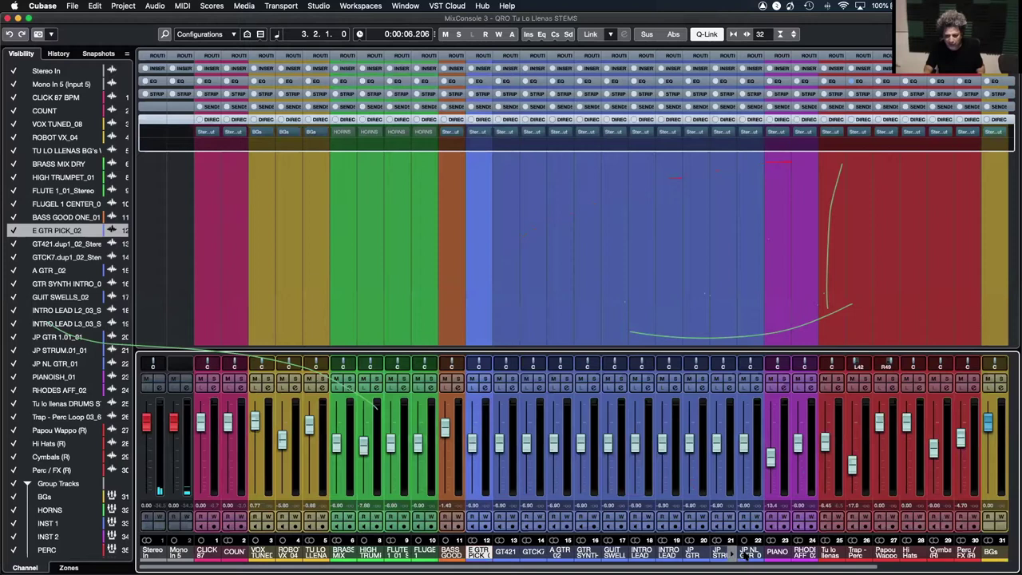
pyautogui.keyDown('shift'); pyautogui.click(744, 557); pyautogui.keyUp('shift')
pyautogui.click(479, 132)
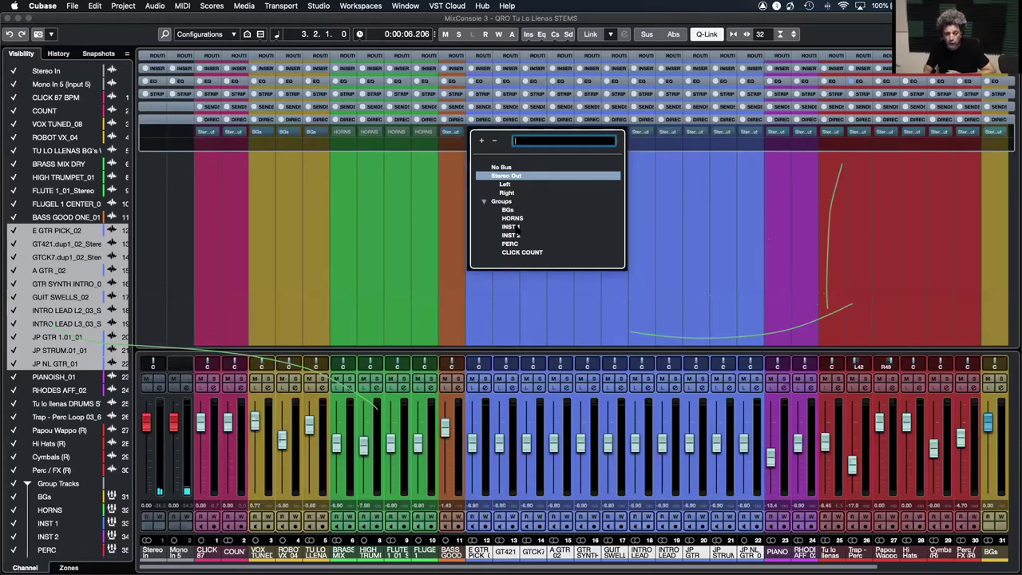
pyautogui.click(517, 227)
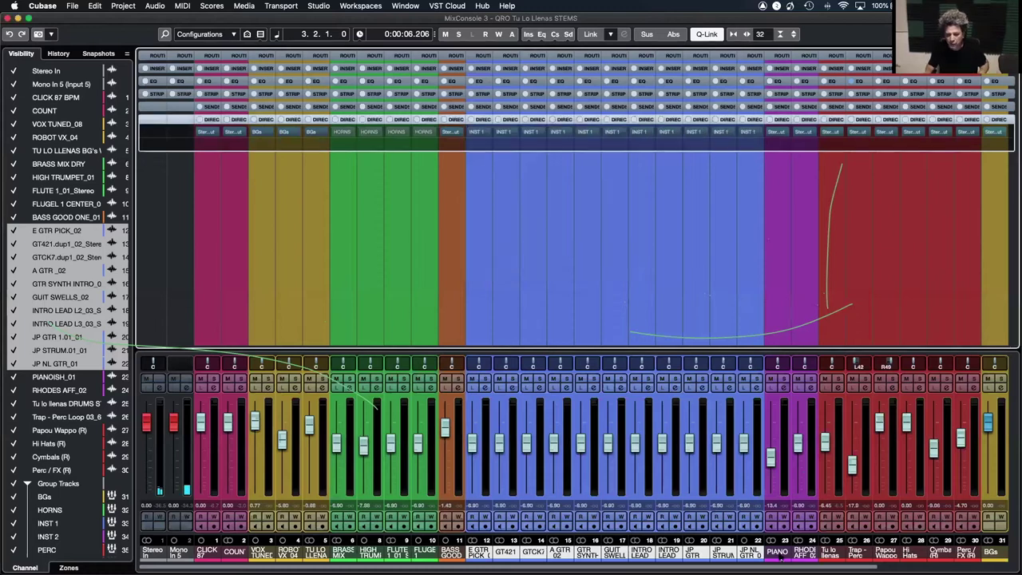
pyautogui.click(785, 184)
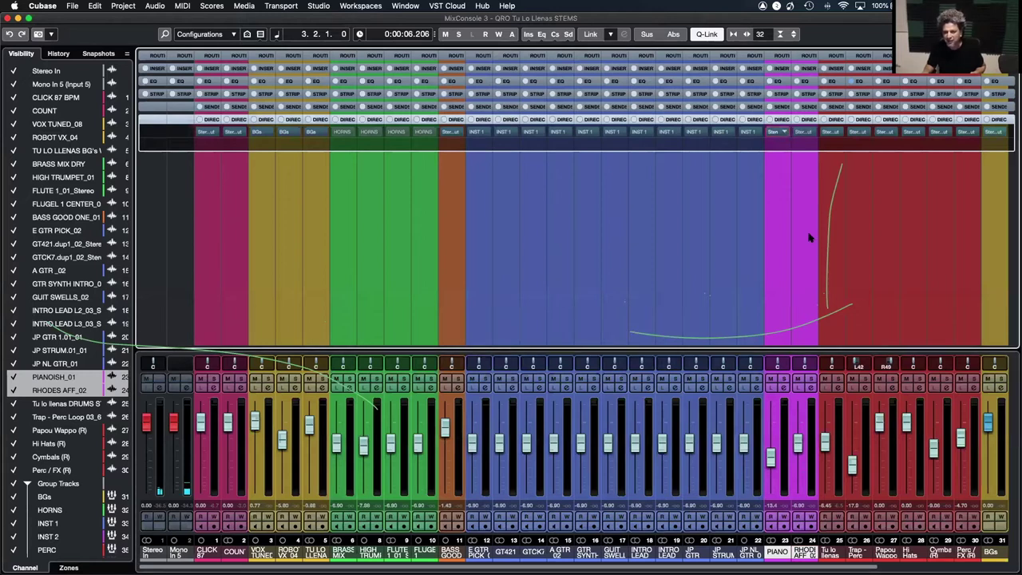
# Step: Route the Tu lo llenas DRUMS STEM, Trap - Perc Loop and Papou Wappo (R) channels to the PERC group
pyautogui.click(835, 556)
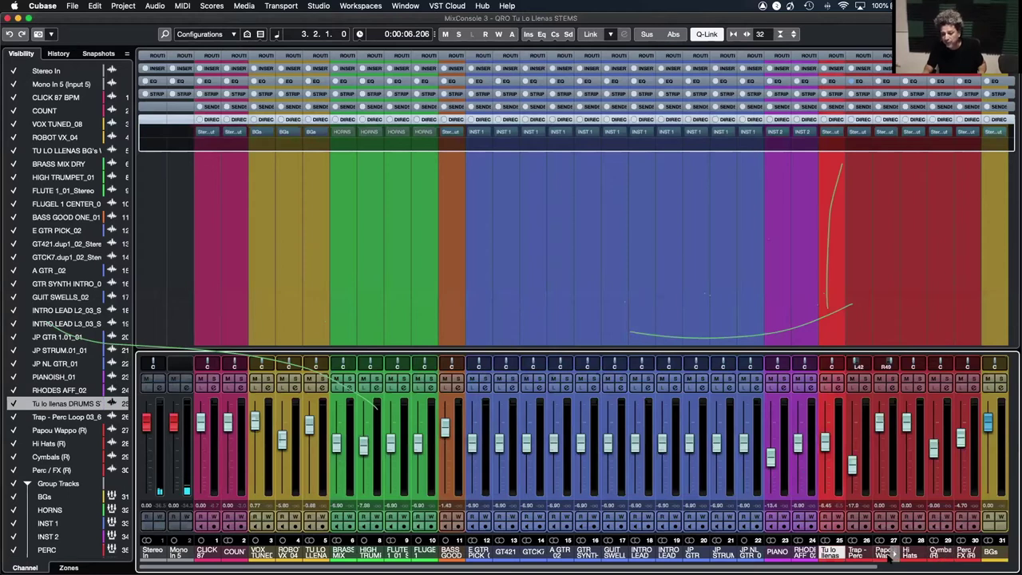
pyautogui.keyDown('shift'); pyautogui.click(888, 557); pyautogui.keyUp('shift')
pyautogui.click(834, 136)
pyautogui.click(866, 176)
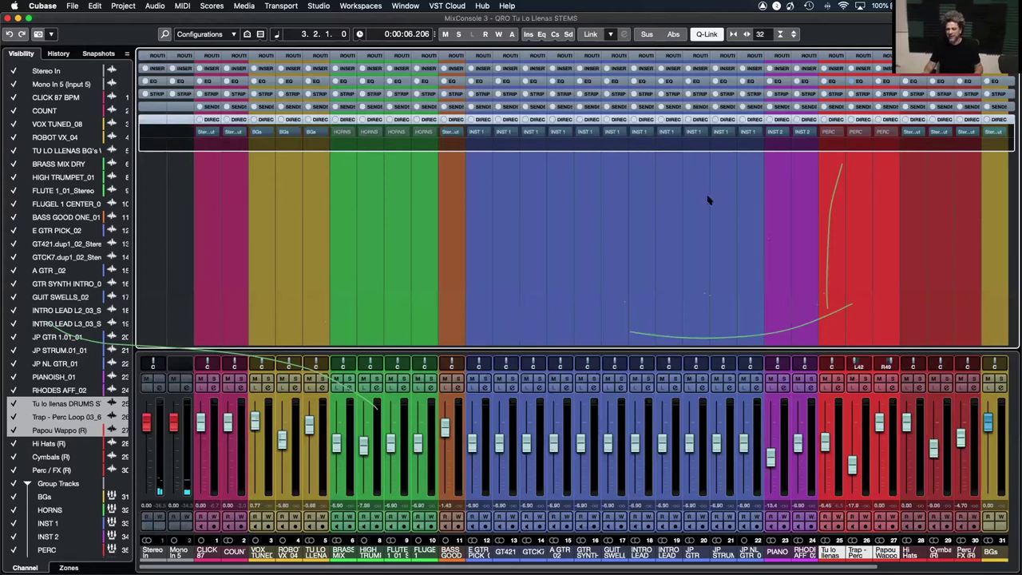
# Step: Select the INST 1 group channel and play the mix from bar 3 beat 2 to check the signal on the group and stem channels
pyautogui.hscroll(1, 888, 518)
pyautogui.hscroll(5, 788, 528)
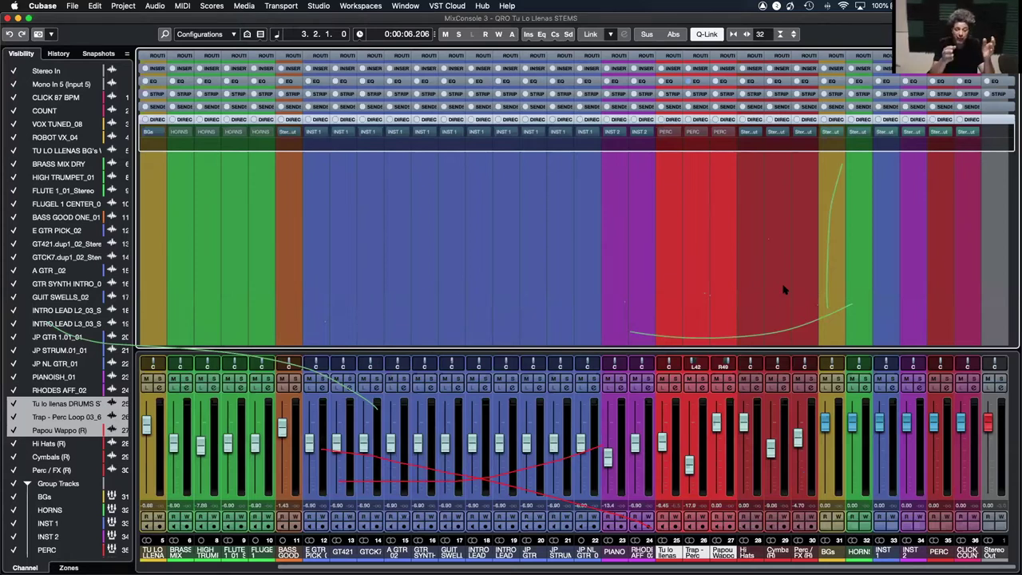
pyautogui.click(350, 5)
pyautogui.click(353, 6)
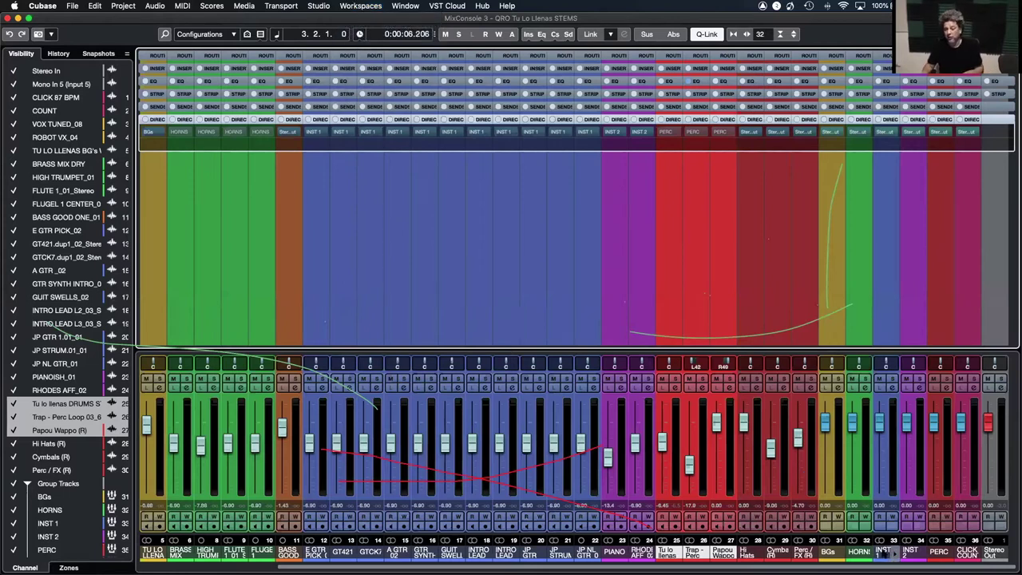
pyautogui.click(884, 552)
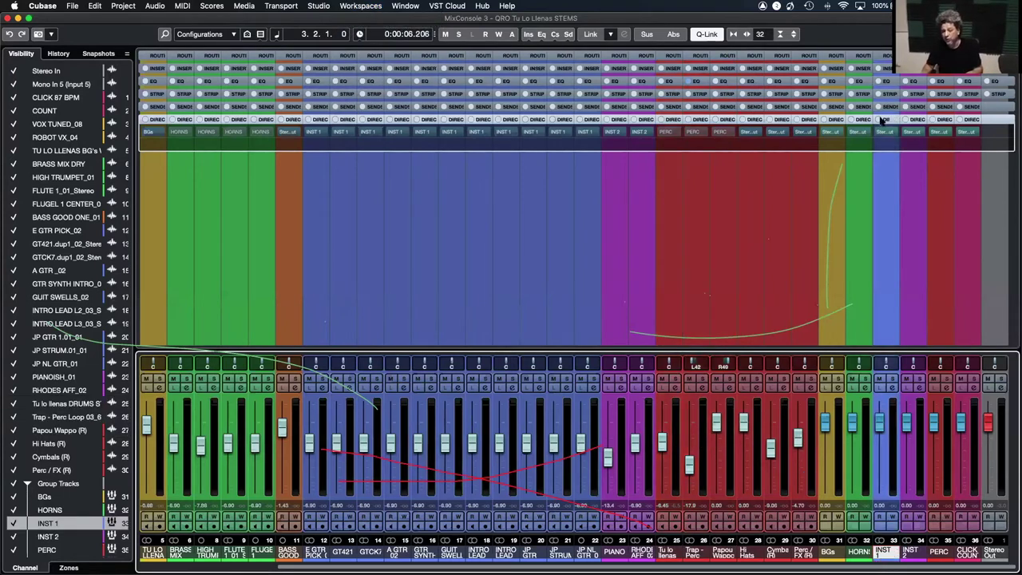
pyautogui.press('space')
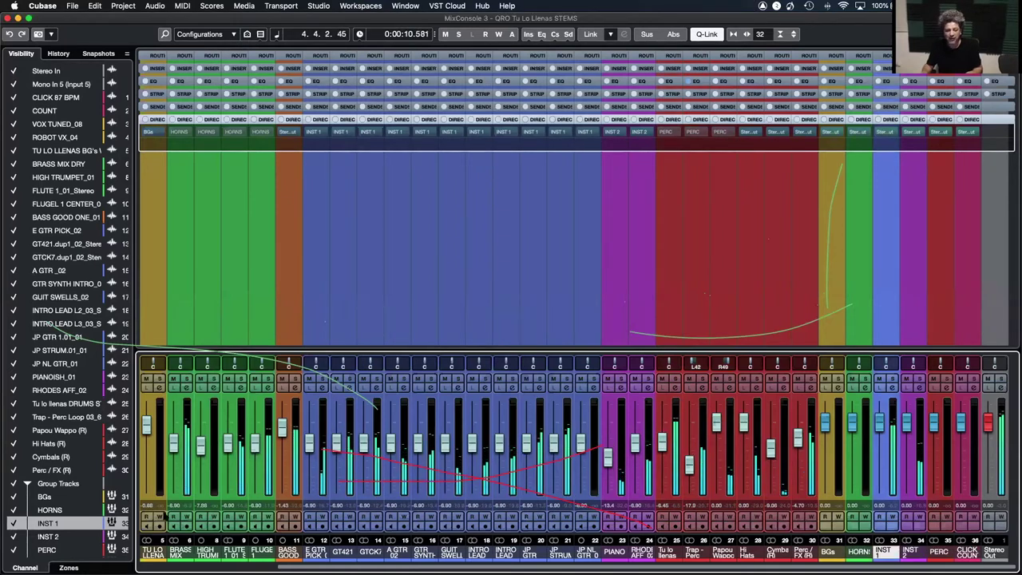
pyautogui.hscroll(-6, 237, 479)
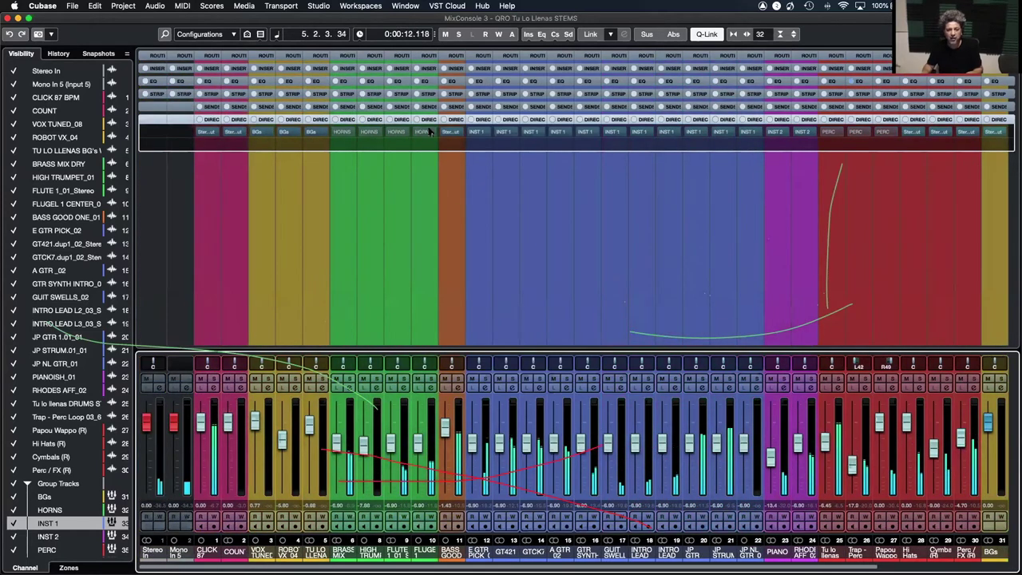
pyautogui.press('space')
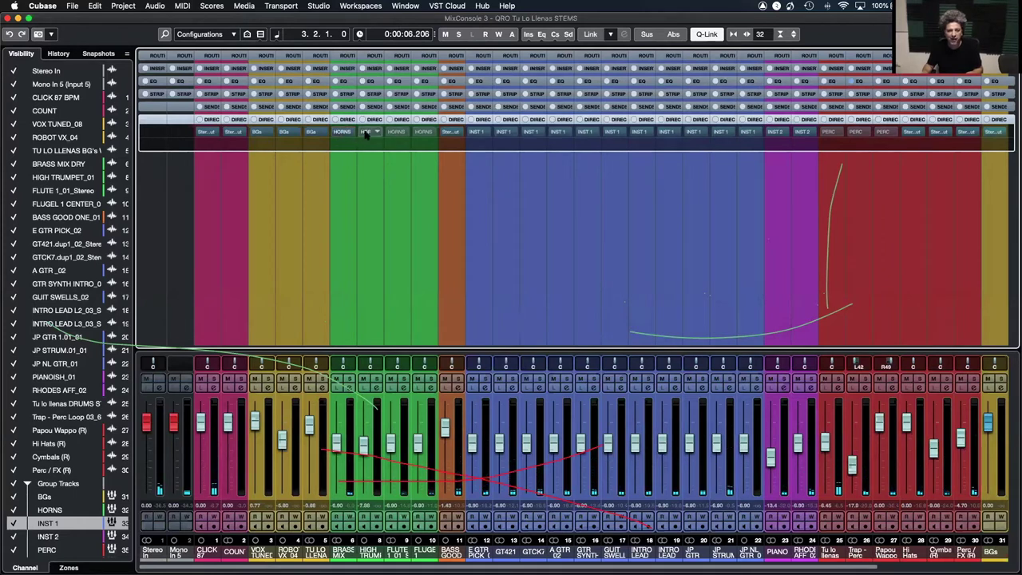
# Step: Select the horn channels from BRASS MIX DRY through FLUGEL 1 CENTER and play the mix to compare their meters with the HORNS group
pyautogui.click(342, 554)
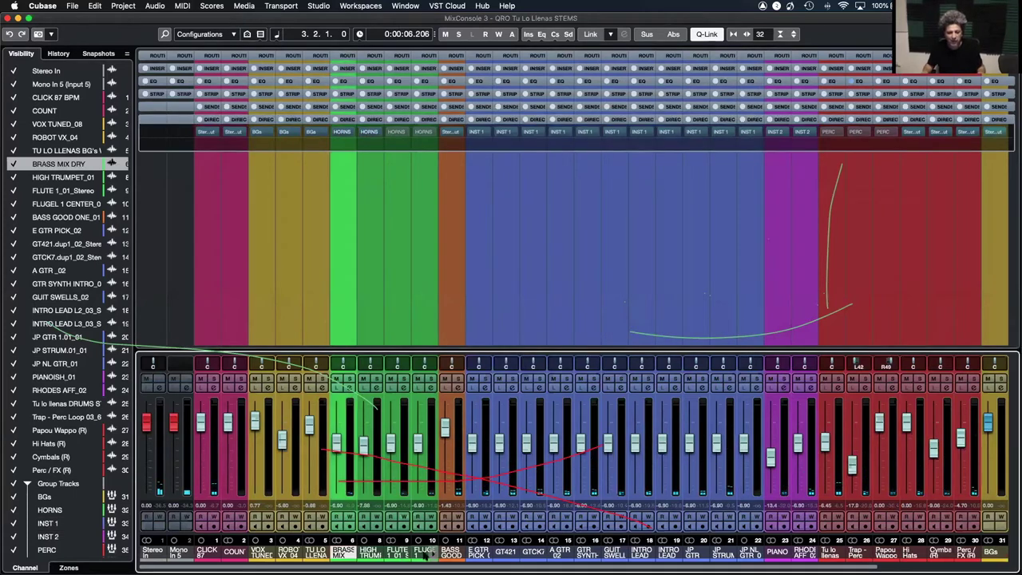
pyautogui.keyDown('shift'); pyautogui.click(426, 554); pyautogui.keyUp('shift')
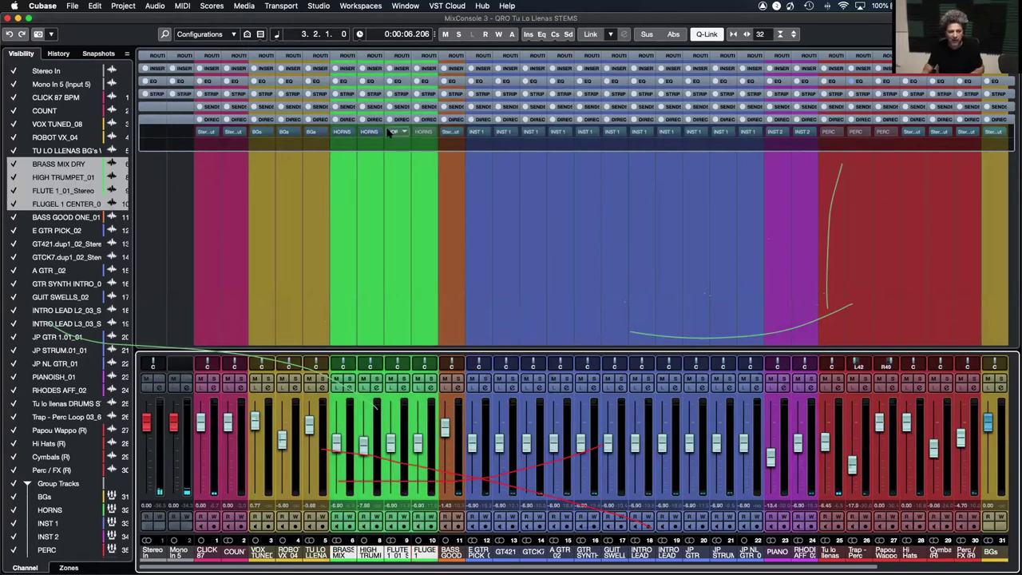
pyautogui.press('space')
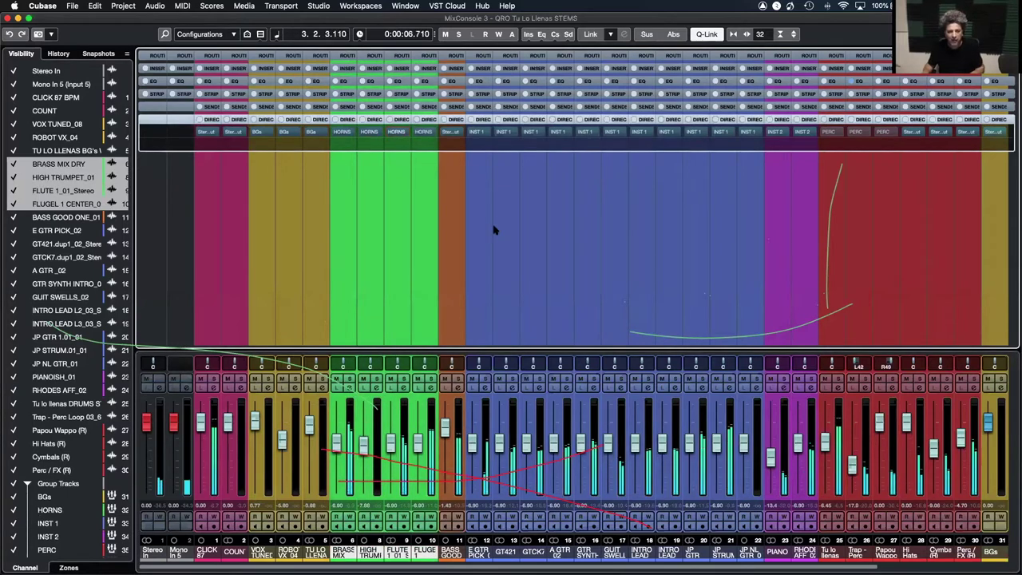
pyautogui.hscroll(3, 583, 477)
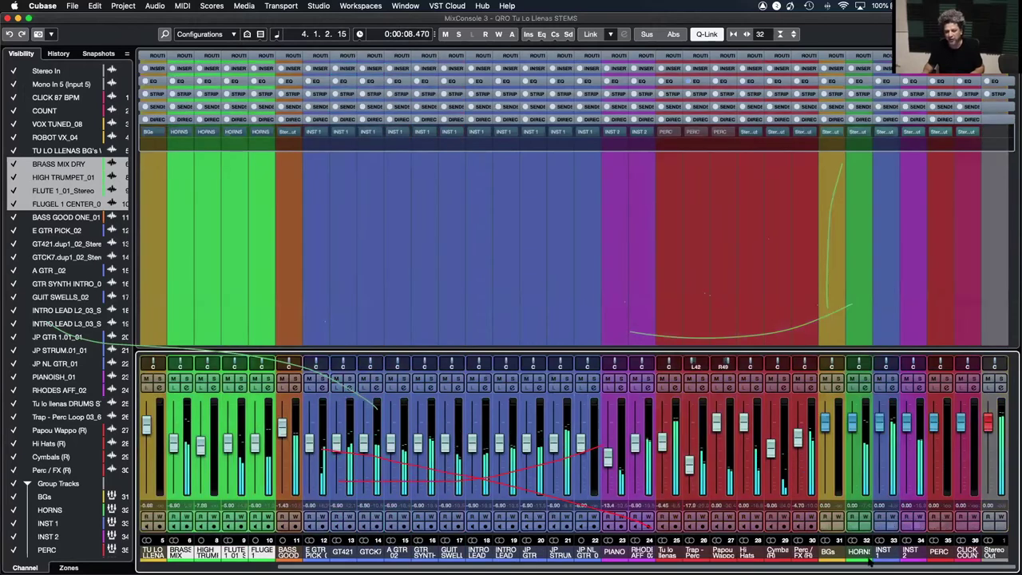
pyautogui.press('space')
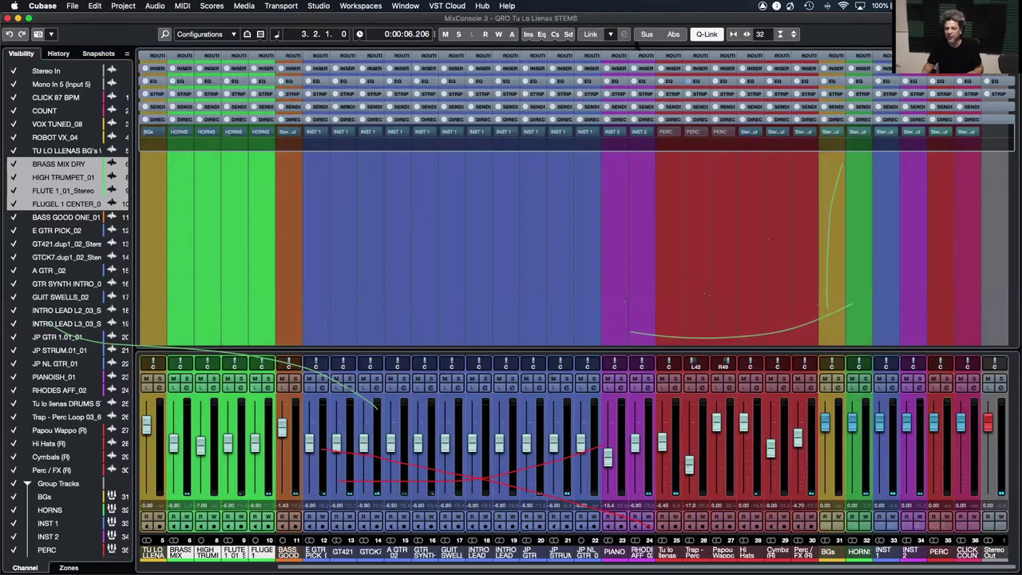
# Step: Show the insert slots and load the SuperVision analyzer as the first insert on the HORNS group channel
pyautogui.click(860, 70)
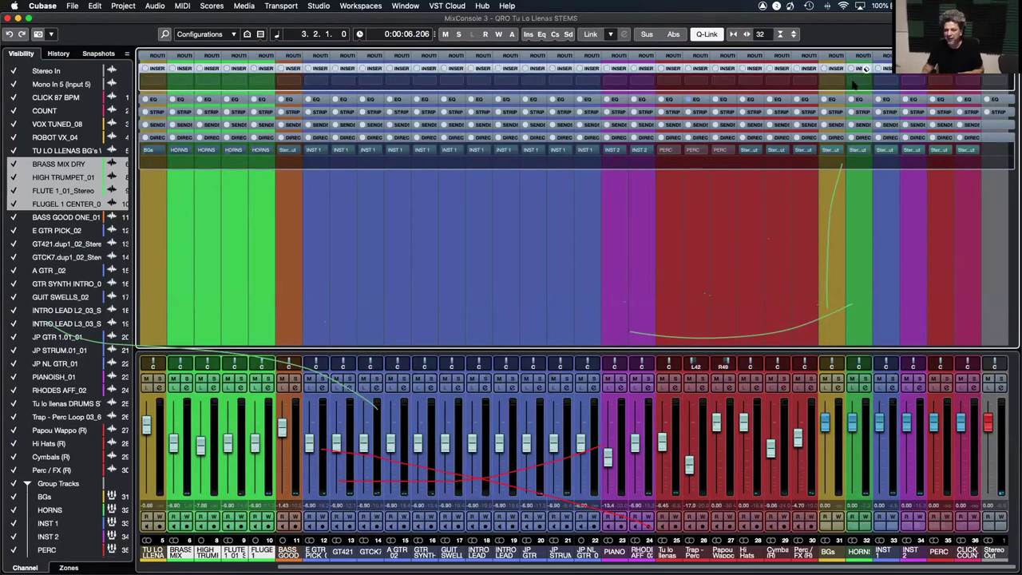
pyautogui.click(864, 82)
pyautogui.press('Escape')
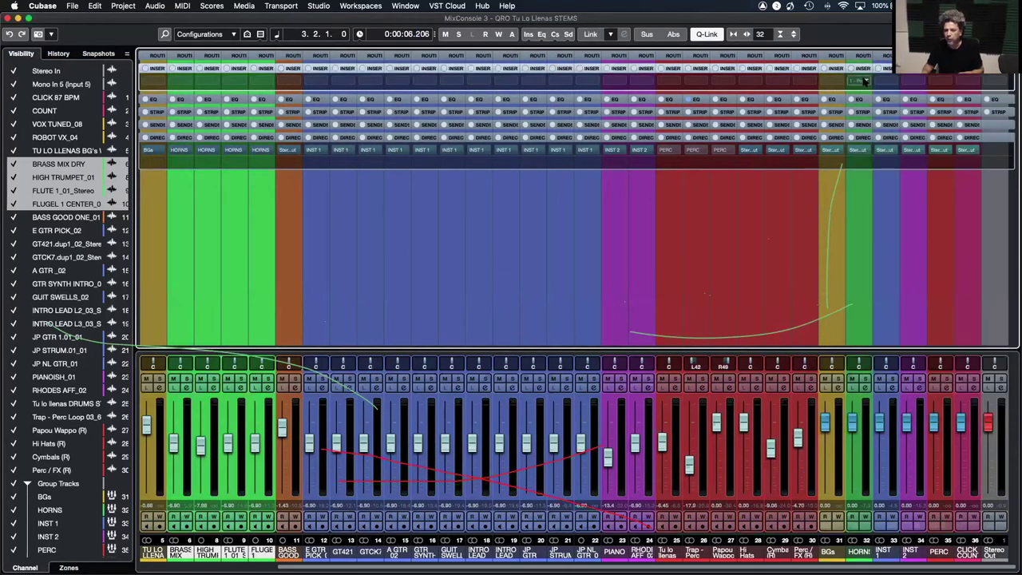
pyautogui.click(862, 81)
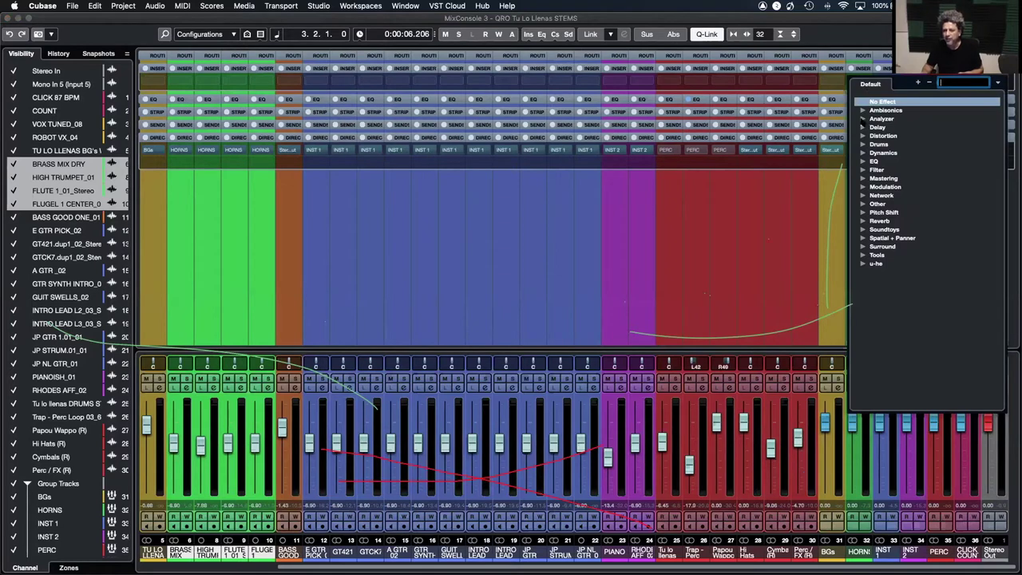
pyautogui.click(862, 119)
pyautogui.click(894, 128)
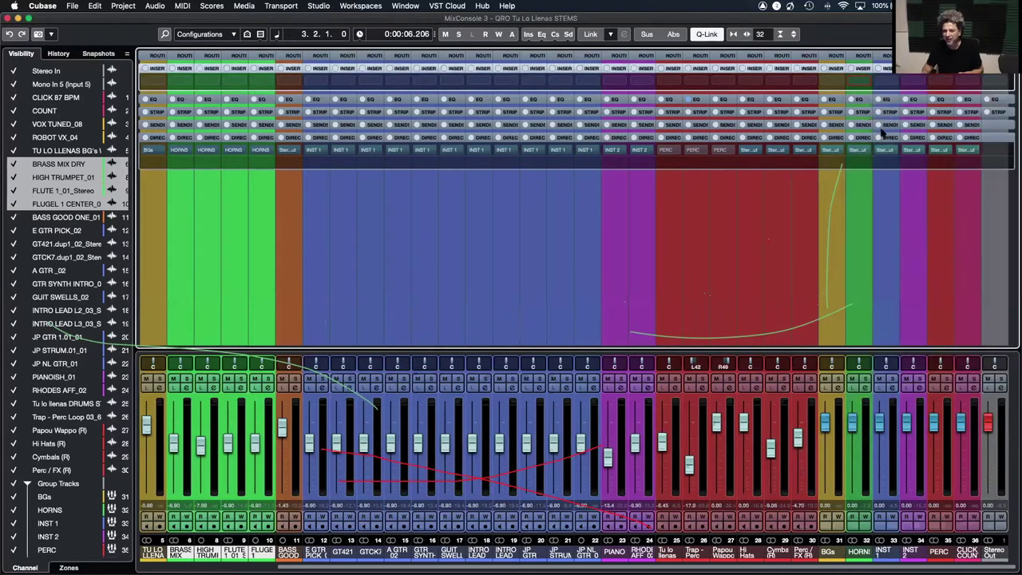
pyautogui.moveTo(488, 329); pyautogui.dragTo(483, 146)
# Step: Play the mix to check the SuperVision level meter and lower the HORNS group fader to about -2.97 dB
pyautogui.press('space')
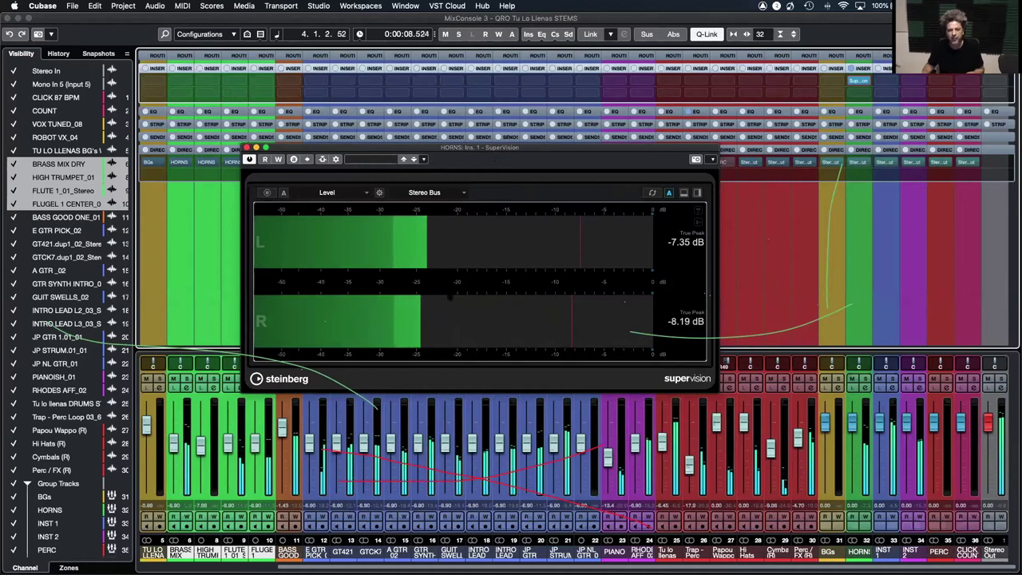
pyautogui.press('space')
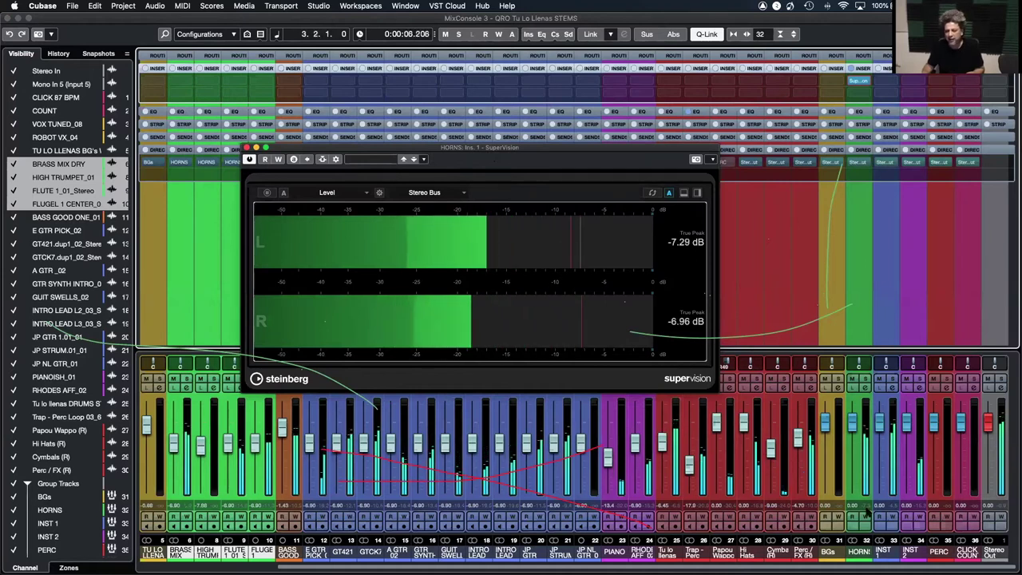
pyautogui.moveTo(852, 421); pyautogui.dragTo(853, 442)
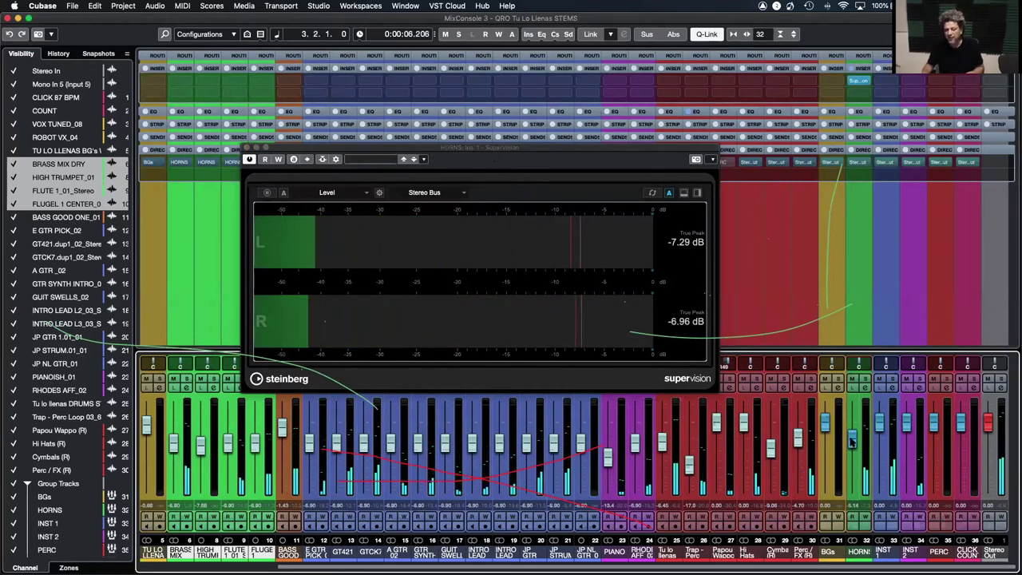
pyautogui.moveTo(853, 451); pyautogui.dragTo(853, 438)
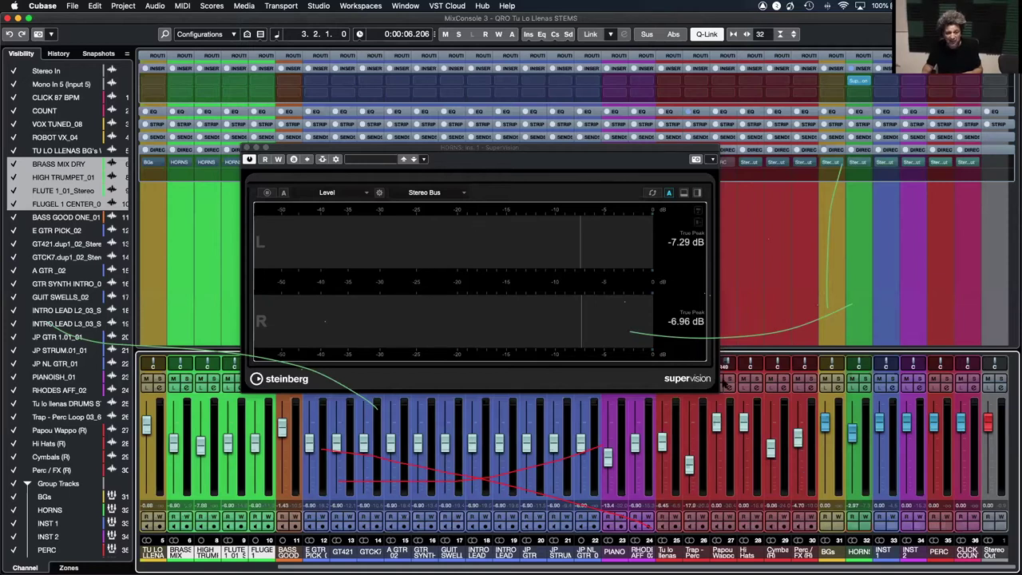
# Step: Solo the HORNS group channel and try raising the four selected horn stem faders together during playback
pyautogui.press('space')
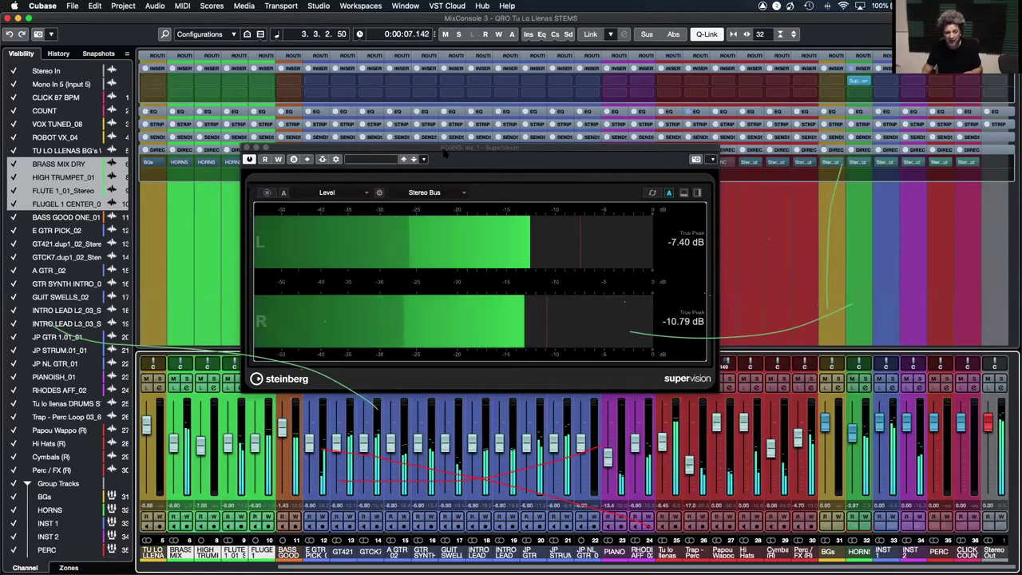
pyautogui.press('s')
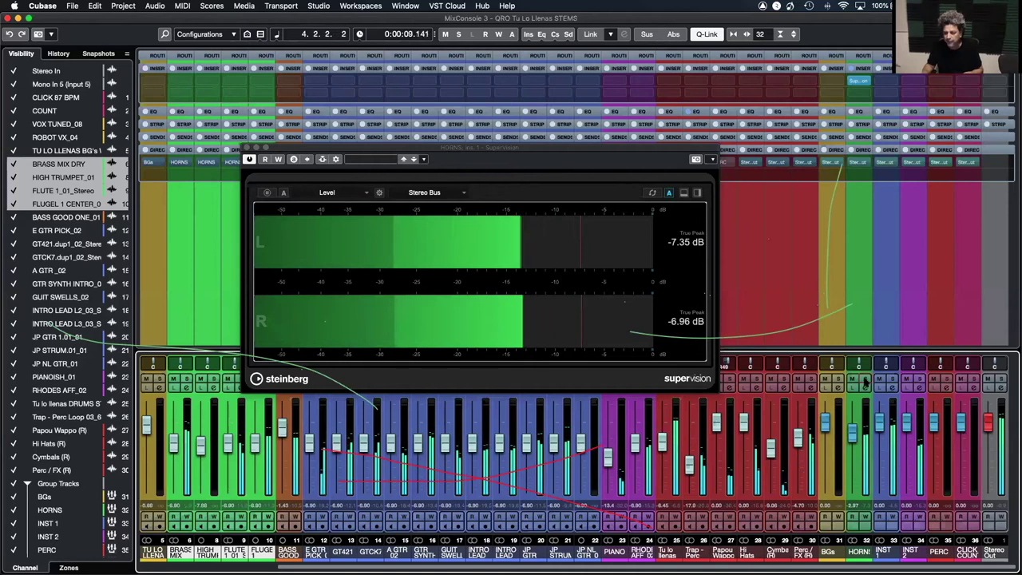
pyautogui.press('space')
pyautogui.press('space')
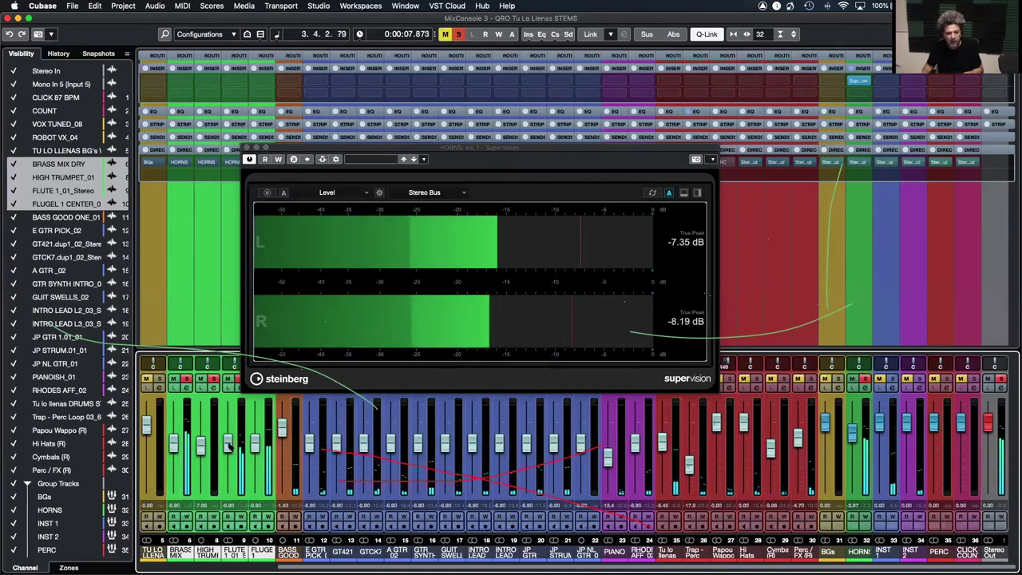
pyautogui.moveTo(227, 446); pyautogui.dragTo(227, 429)
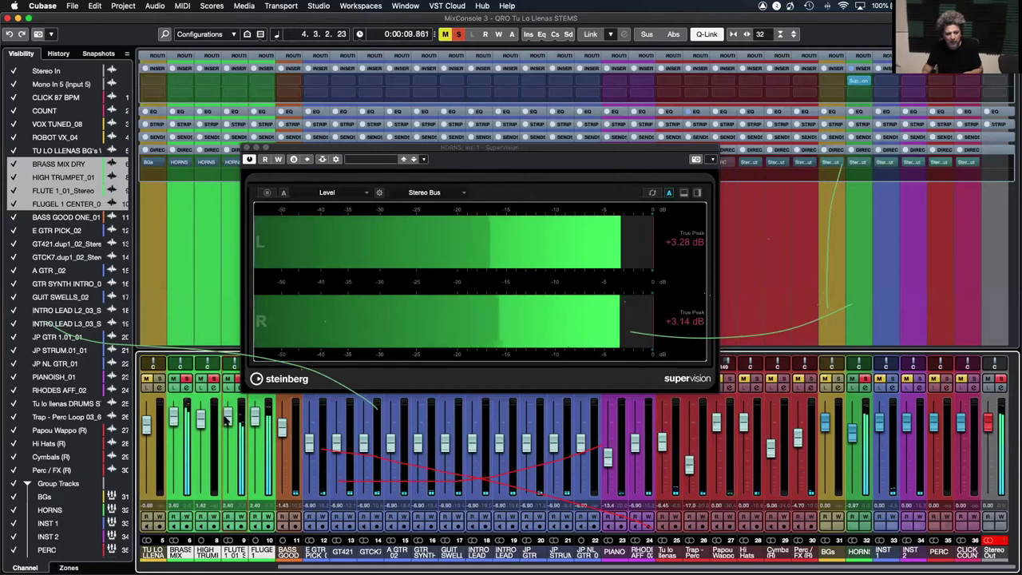
pyautogui.press('space')
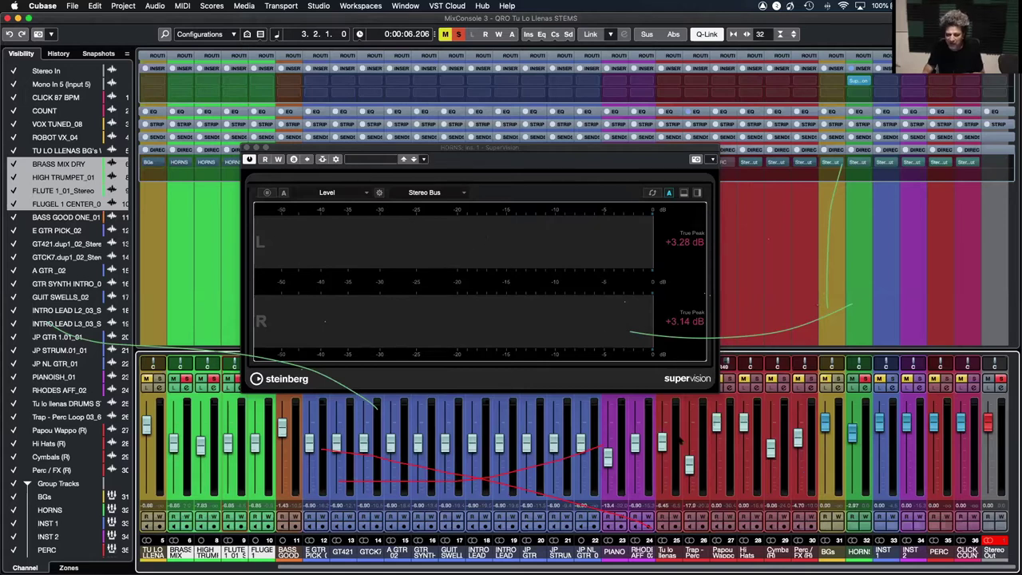
# Step: Compare lower settings of the linked horn stem faders during playback, leave BRASS MIX DRY at about -10.9 dB, and close SuperVision
pyautogui.press('space')
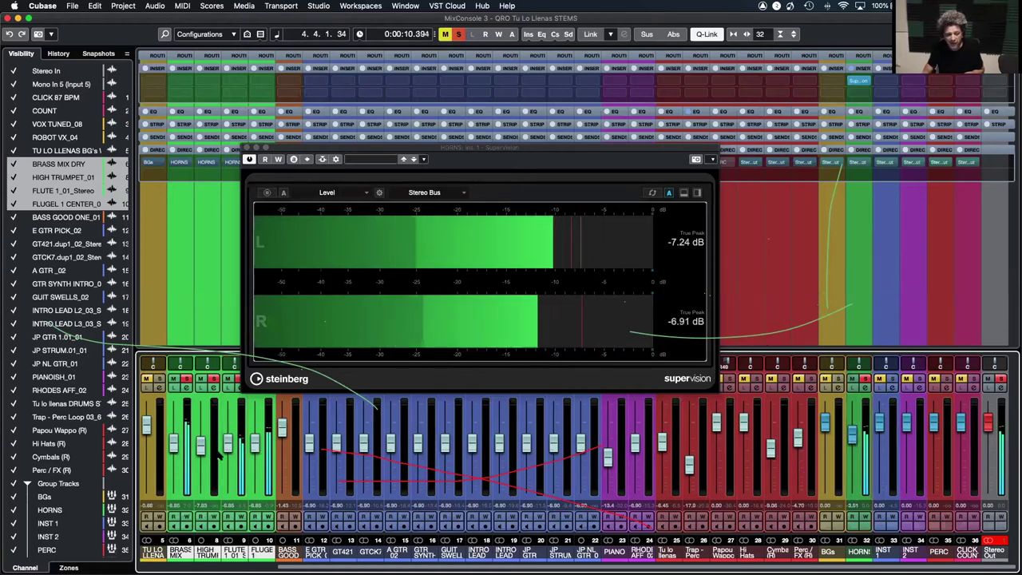
pyautogui.moveTo(228, 441); pyautogui.dragTo(226, 456)
pyautogui.press('space')
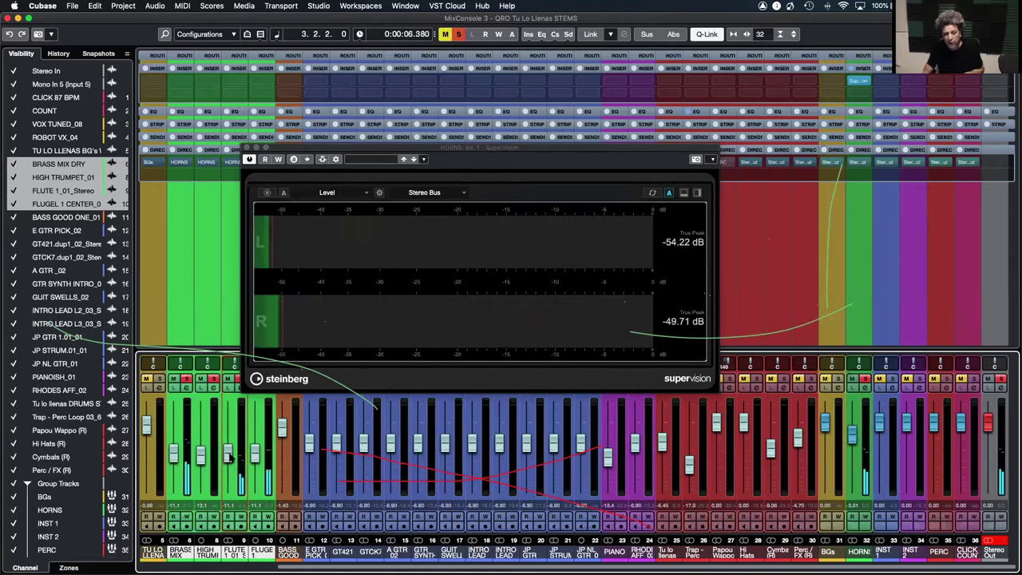
pyautogui.press('space')
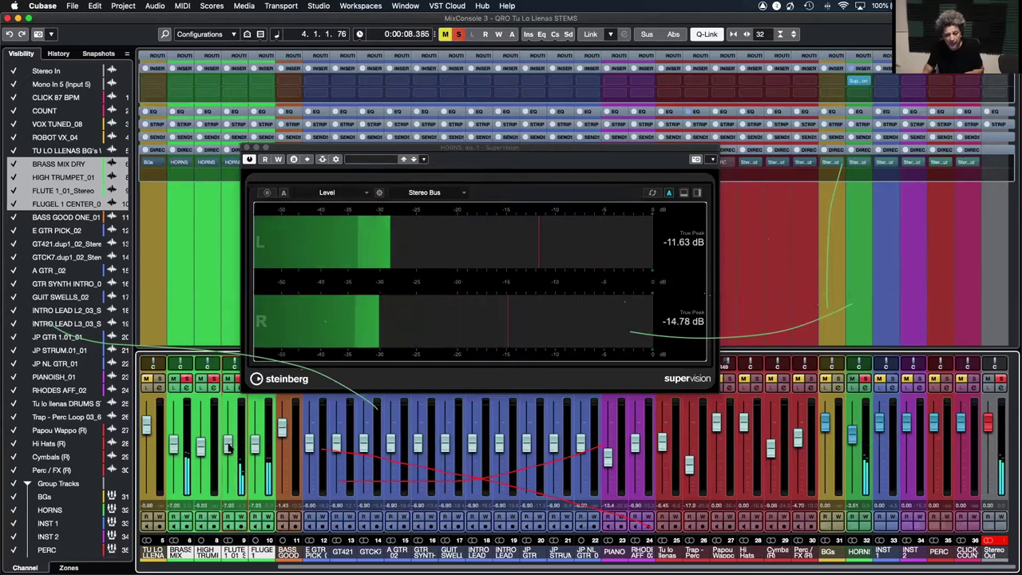
pyautogui.moveTo(228, 452); pyautogui.dragTo(228, 447)
pyautogui.press('space')
pyautogui.press('space')
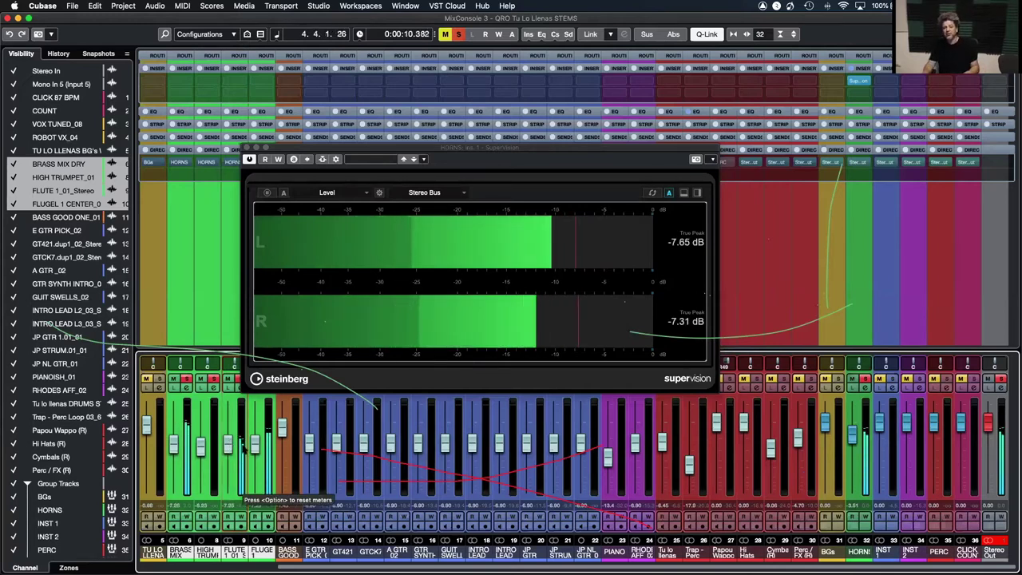
pyautogui.hotkey('ctrl', 'z')
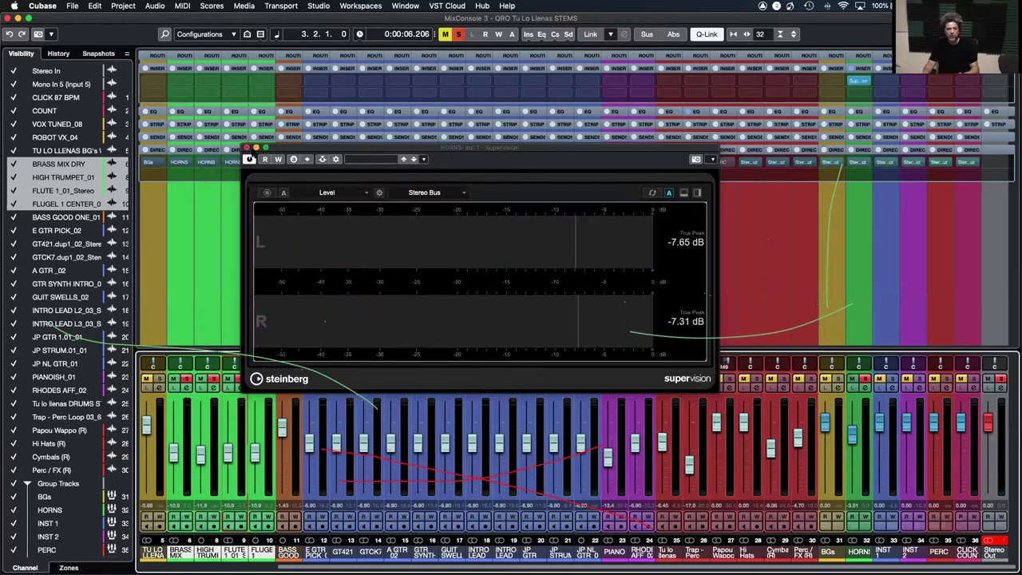
pyautogui.click(247, 148)
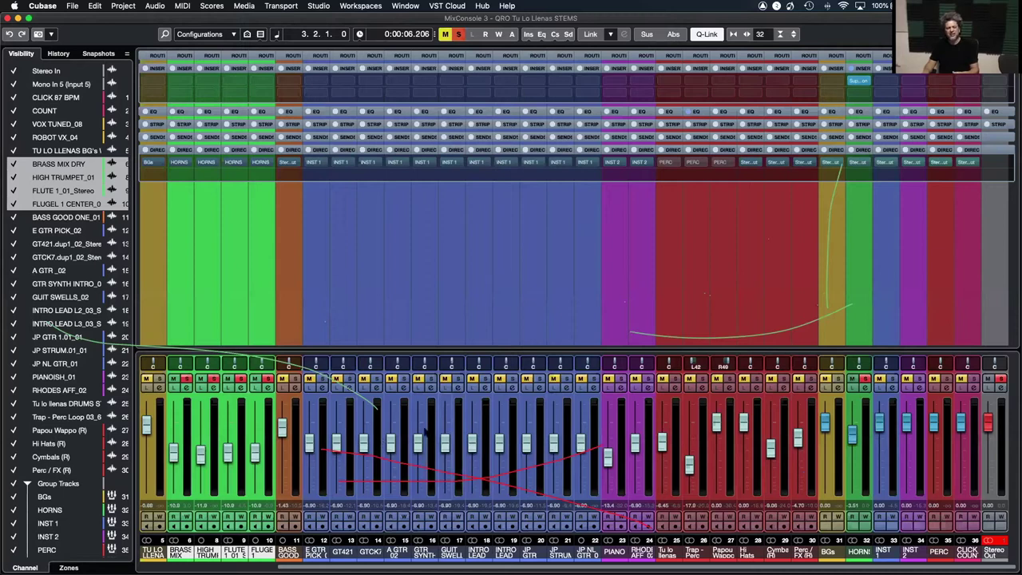
pyautogui.hscroll(-5, 444, 444)
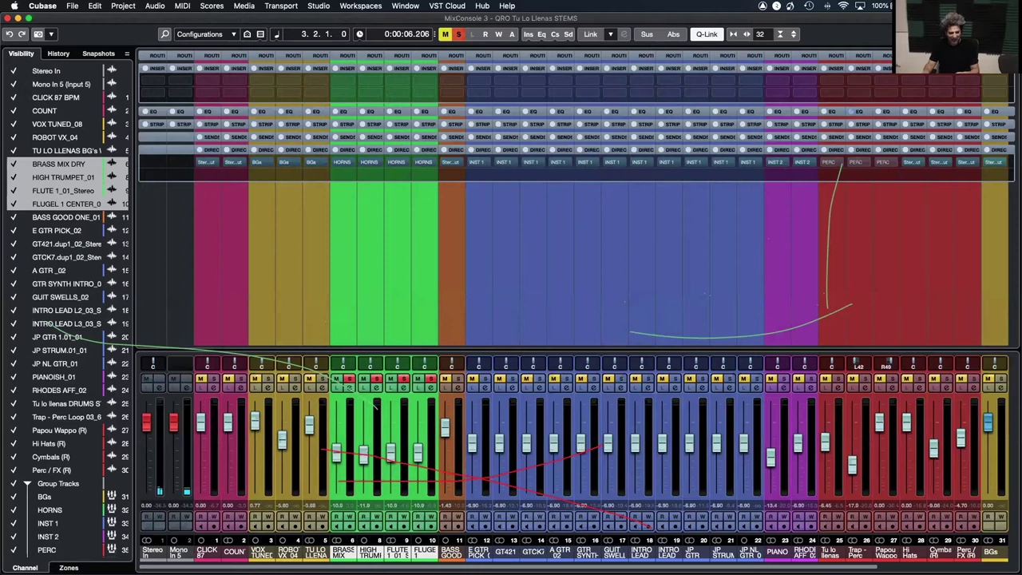
pyautogui.click(373, 406)
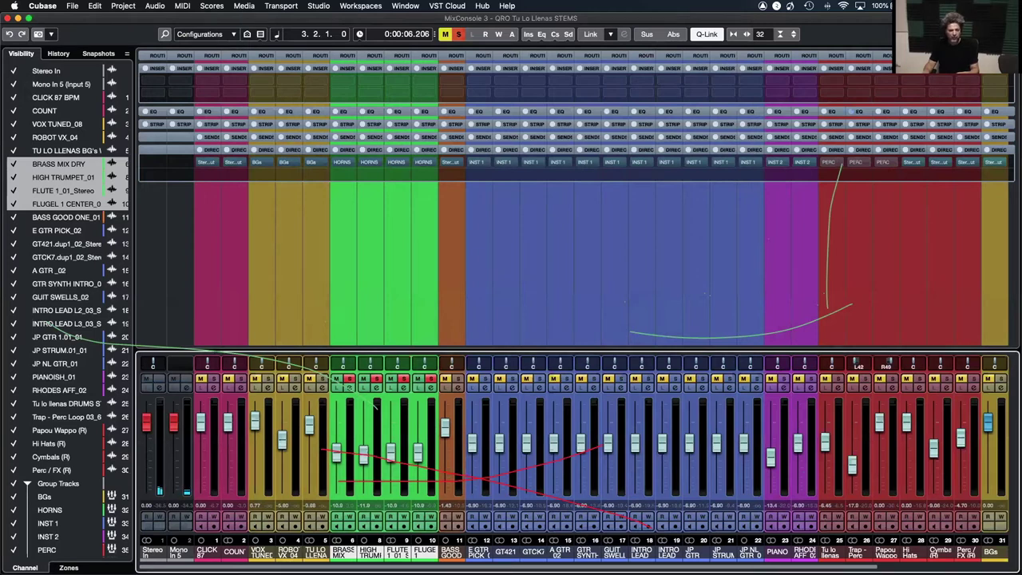
pyautogui.hscroll(5, 374, 405)
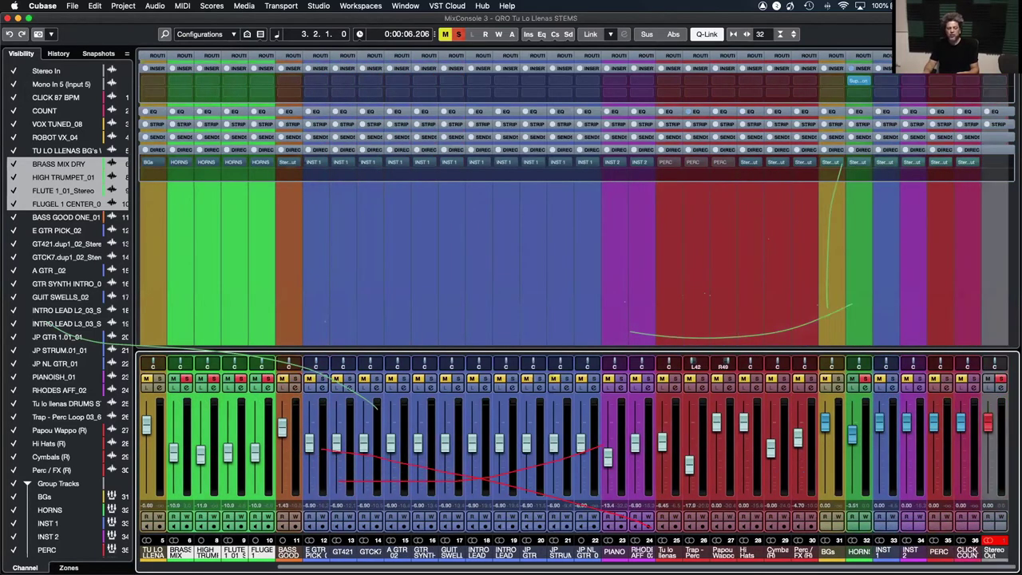
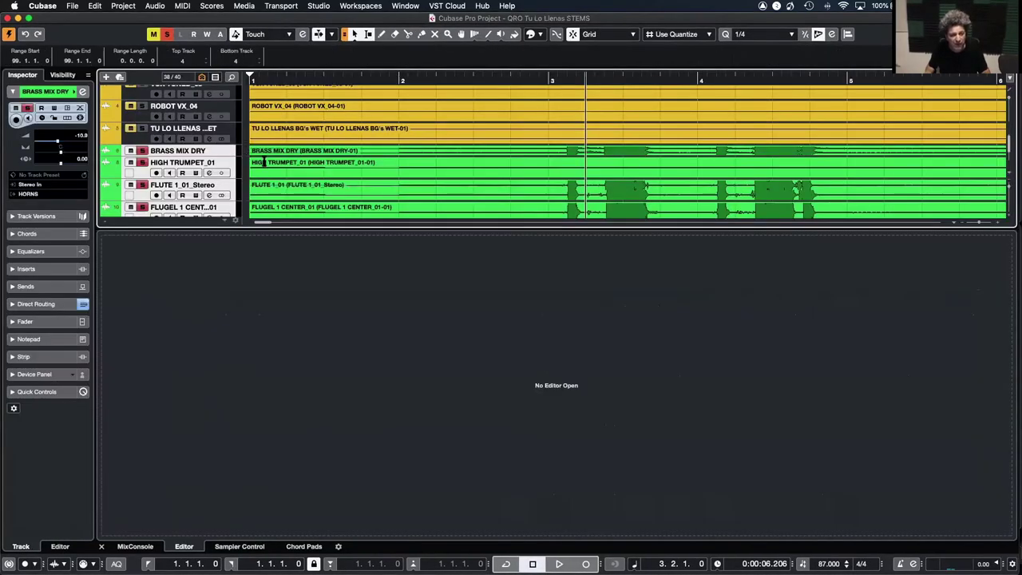
pyautogui.scroll(1, 263, 160)
pyautogui.scroll(3, 264, 160)
pyautogui.scroll(-8, 263, 159)
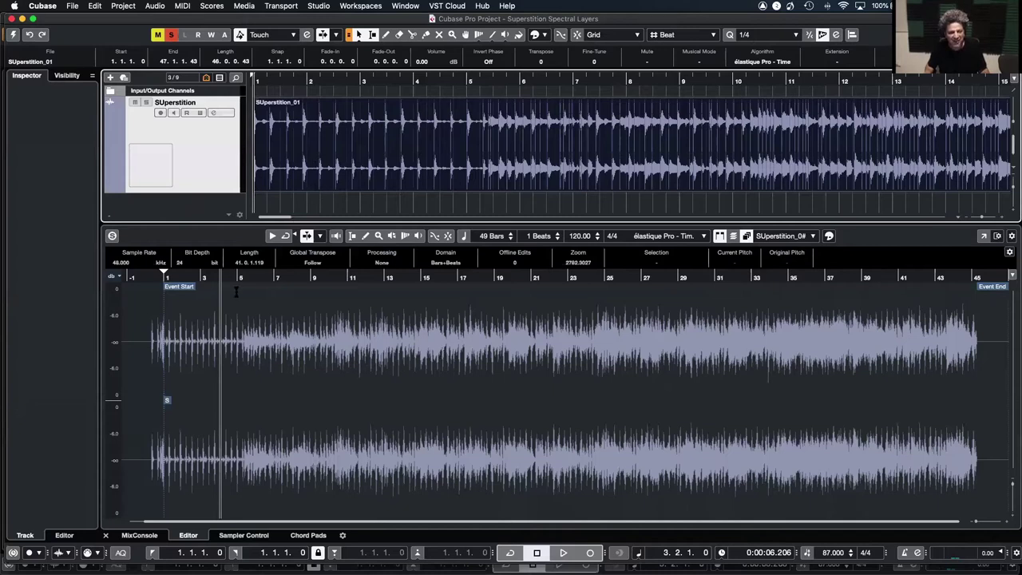
# Step: Close the sample editor in the Superstition Spectral Layers project, fit the whole SUperstition_01 event in view and select it
pyautogui.click(104, 535)
pyautogui.click(466, 266)
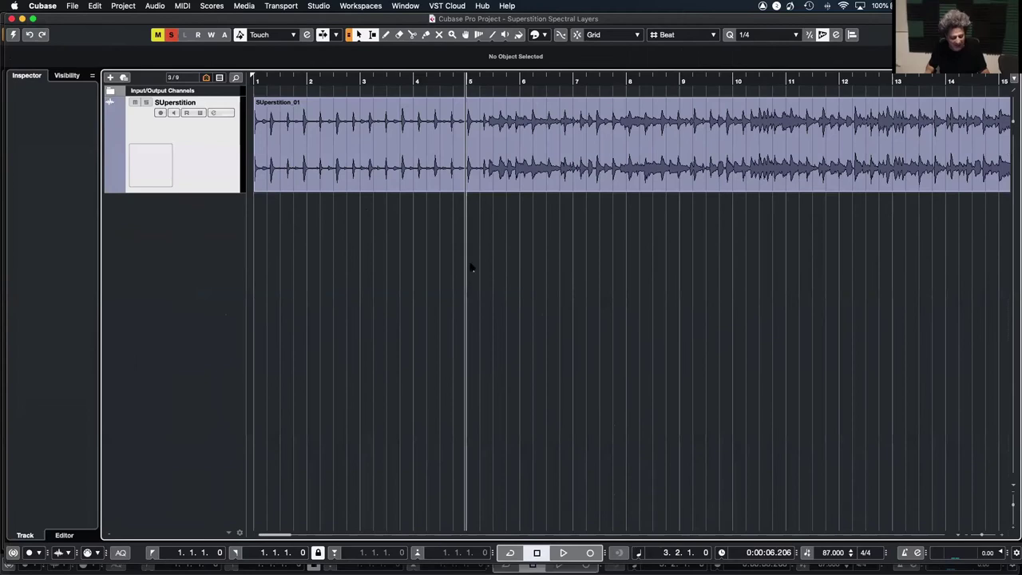
pyautogui.press('g')
pyautogui.press('g')
pyautogui.press('g')
pyautogui.press('g')
pyautogui.press('g')
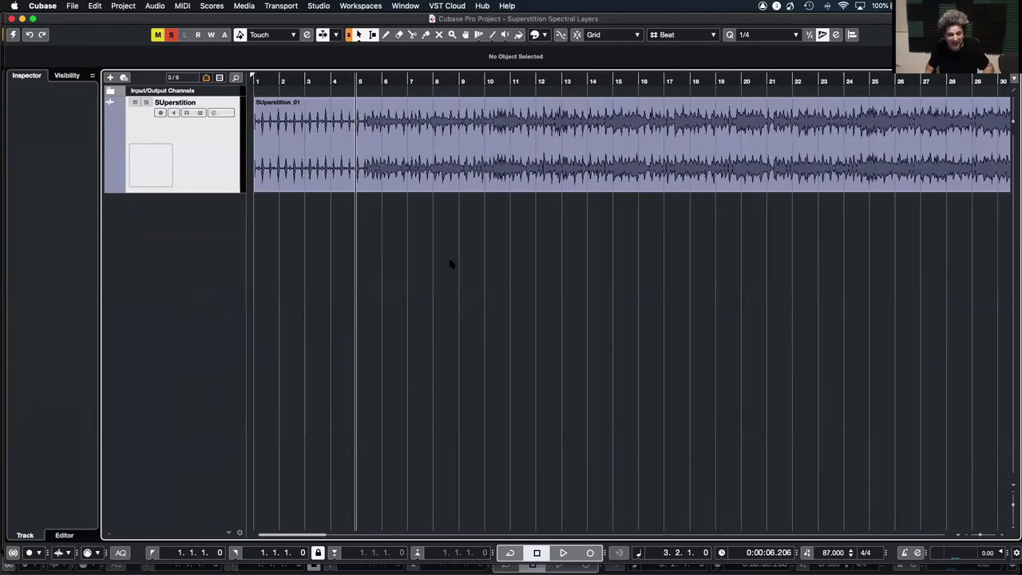
pyautogui.press('g')
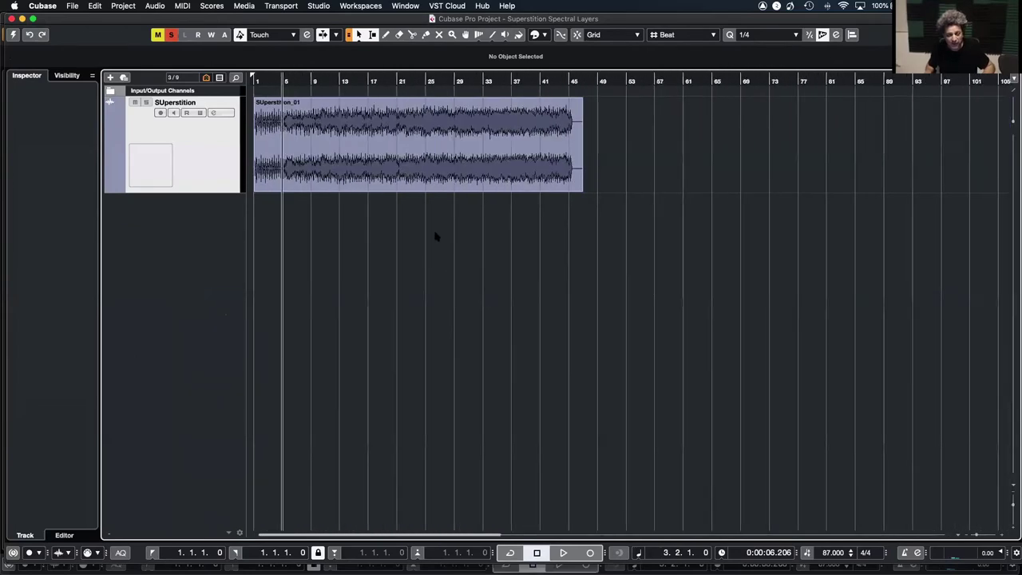
pyautogui.click(366, 184)
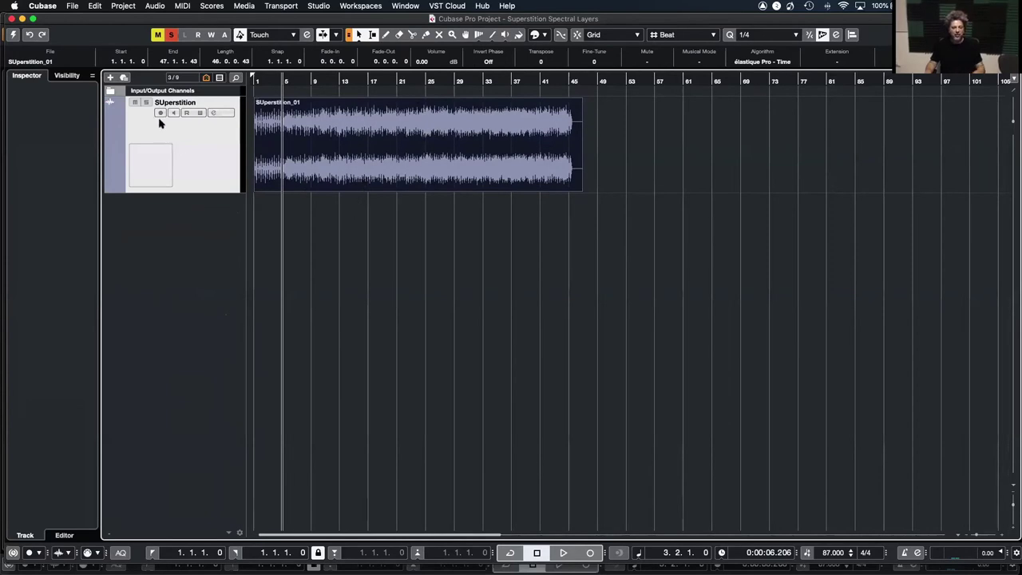
# Step: Activate the Superstition Spectral Layers project and play the song from just before bar 5
pyautogui.click(12, 34)
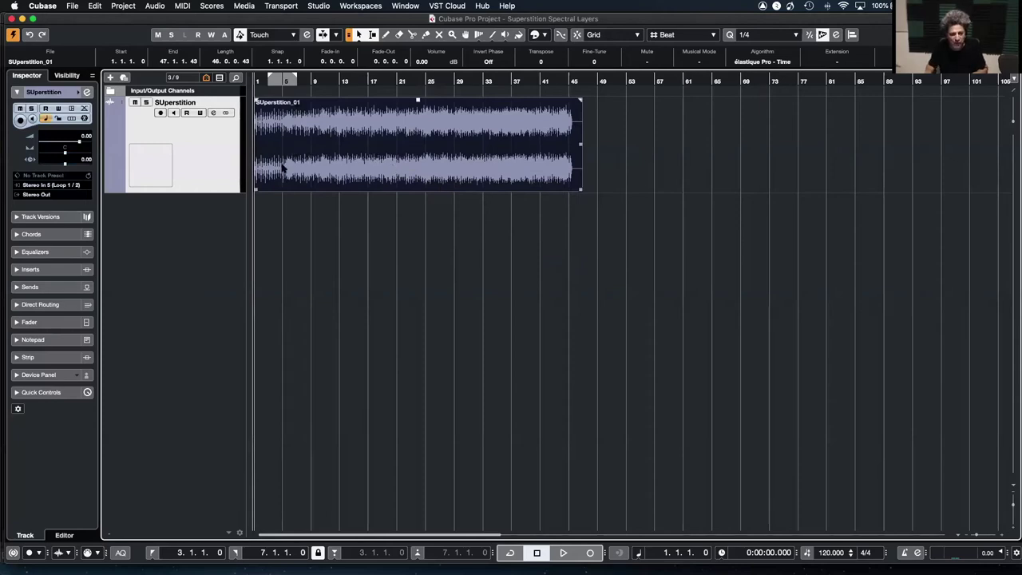
pyautogui.click(280, 227)
pyautogui.press('space')
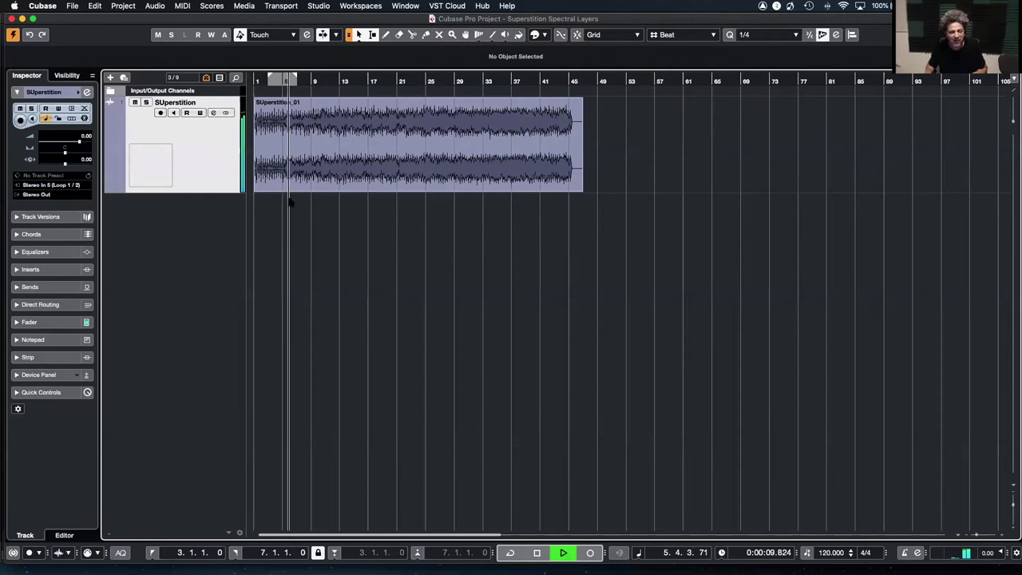
# Step: Stop playback, apply the SpectraLayers extension to the SUperstition_01 event and start and stop a brief playback
pyautogui.press('space')
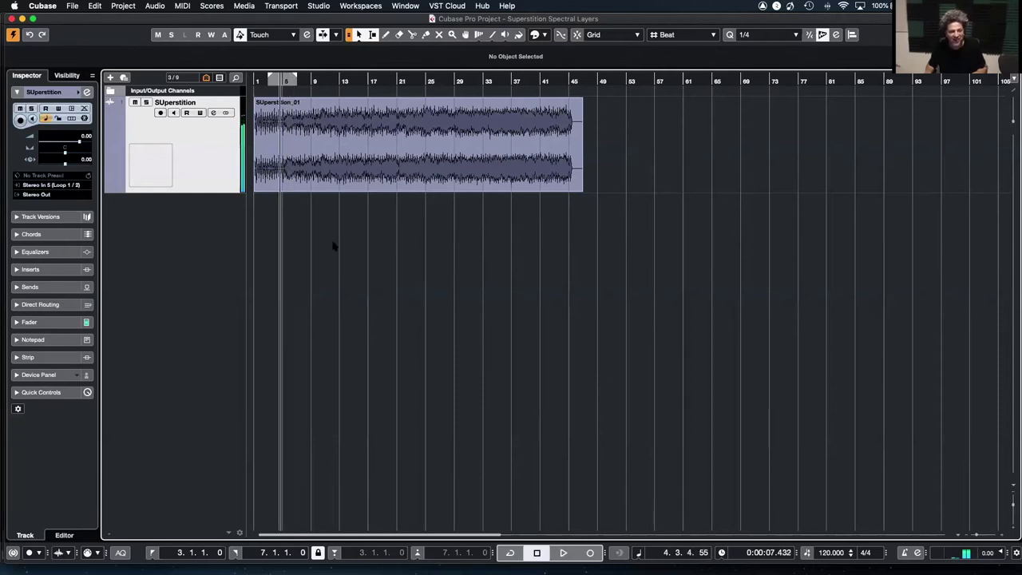
pyautogui.click(325, 171)
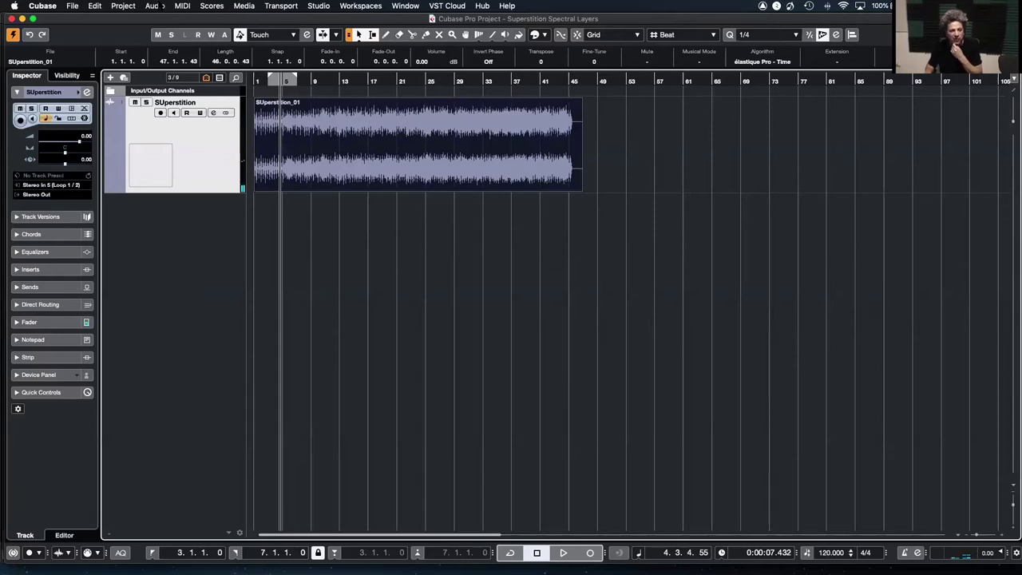
pyautogui.click(157, 5)
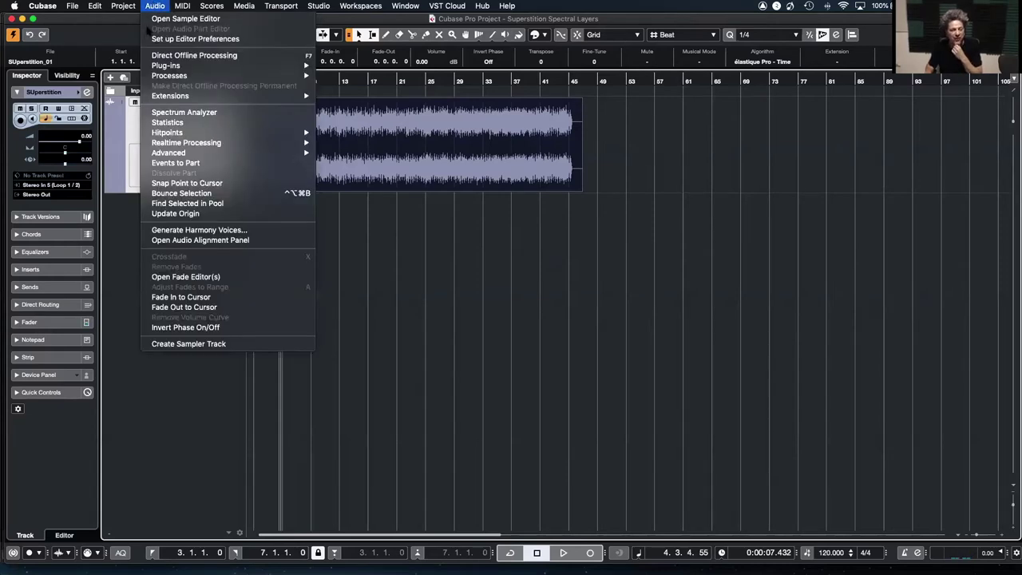
pyautogui.moveTo(165, 96)
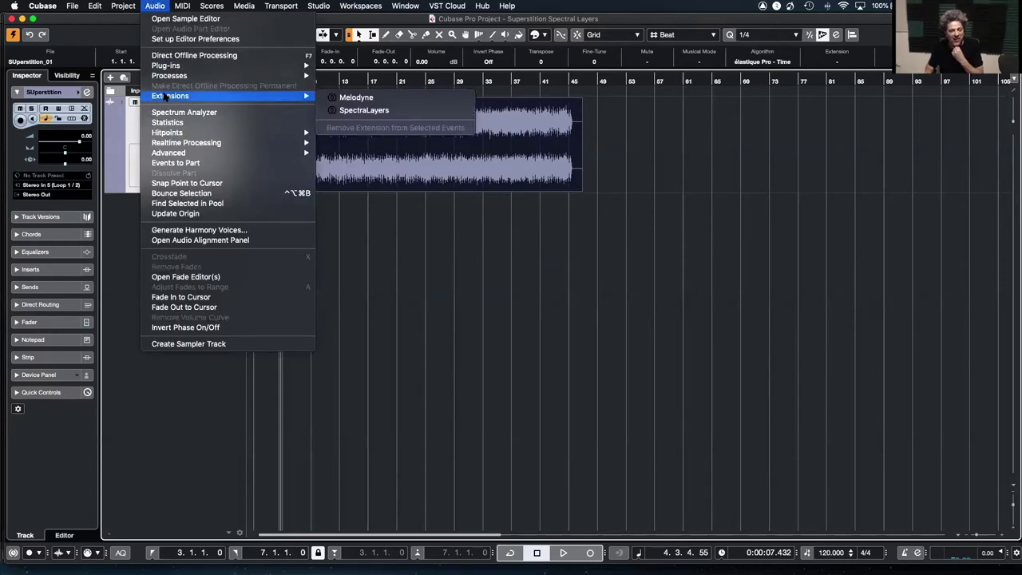
pyautogui.click(361, 110)
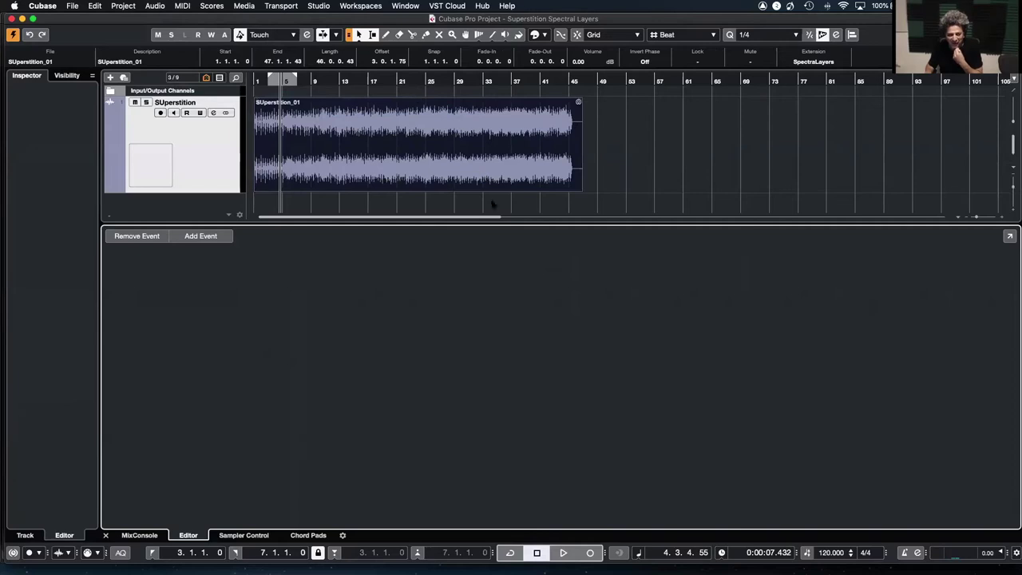
pyautogui.click(403, 190)
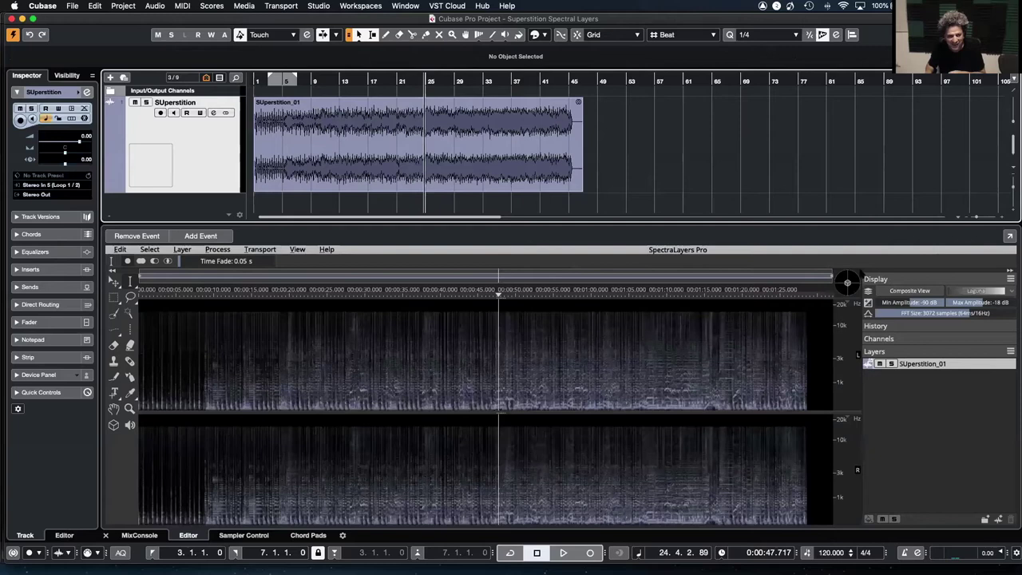
pyautogui.press('space')
pyautogui.press('space')
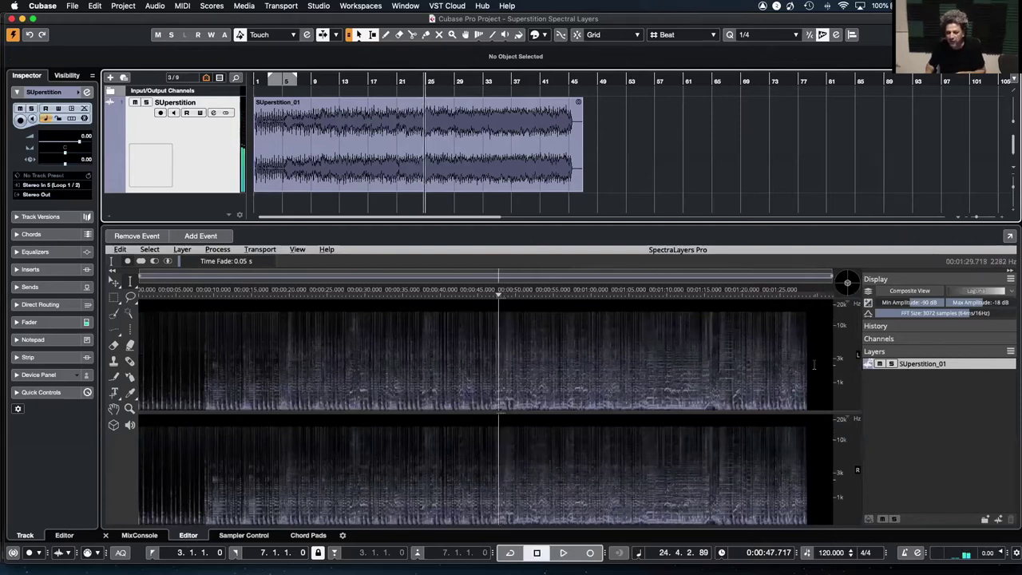
# Step: Select the whole spectrogram and unmix it non-destructively into Vocals, Piano, Drums and Bass stems plus Other, with every sensitivity at 0.00
pyautogui.click(786, 367)
pyautogui.press('super+a')
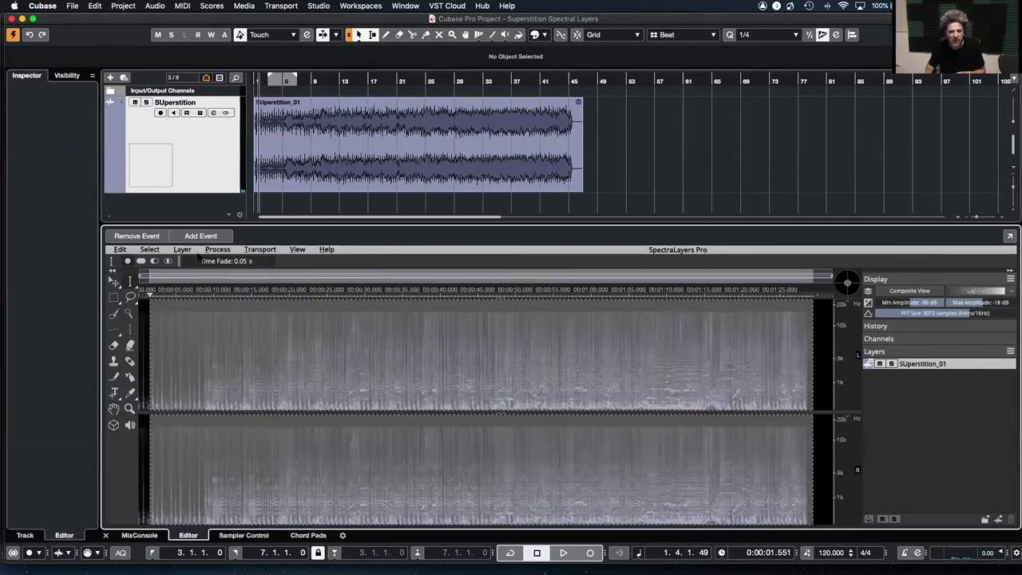
pyautogui.click(180, 250)
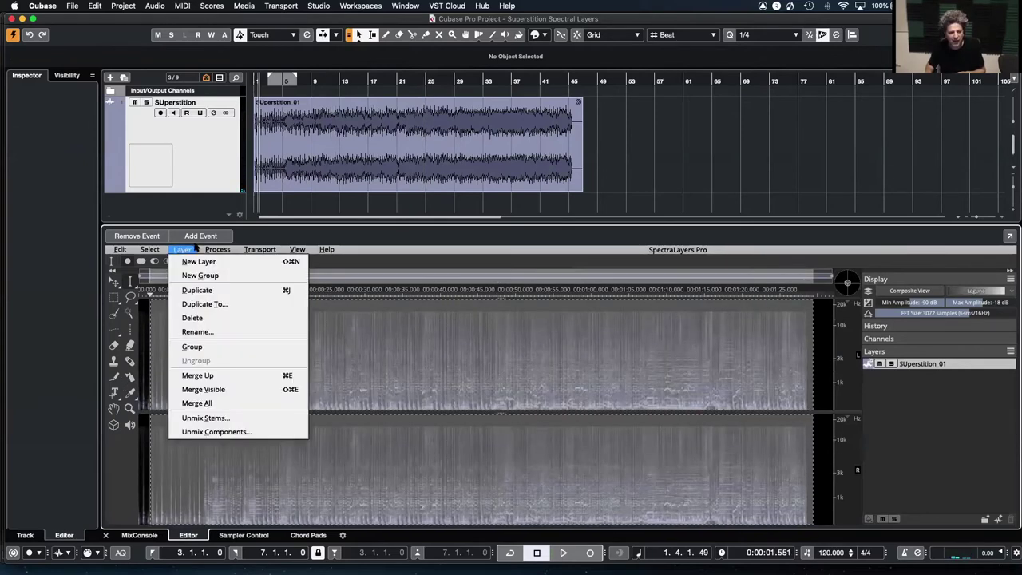
pyautogui.click(200, 418)
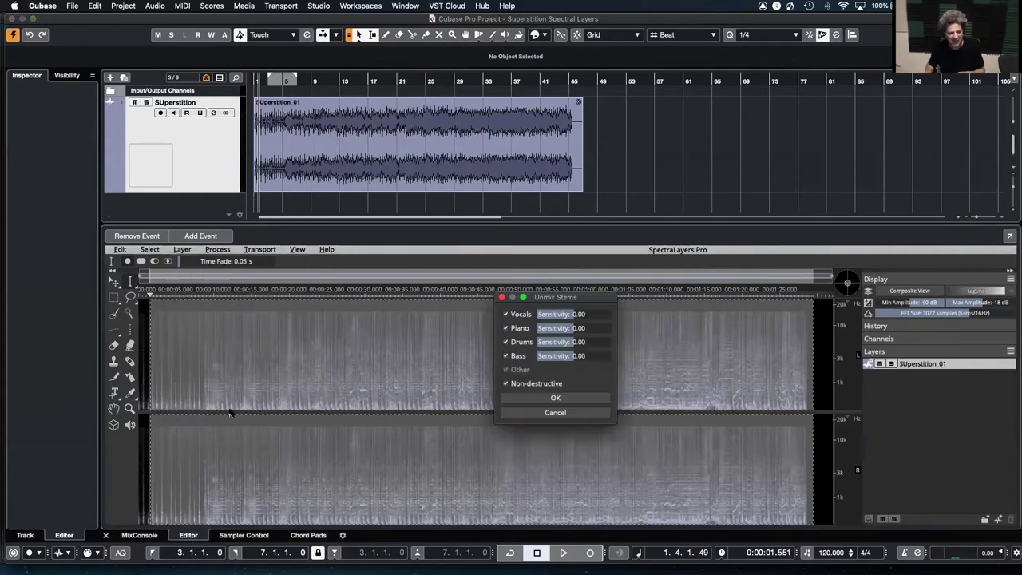
pyautogui.click(555, 398)
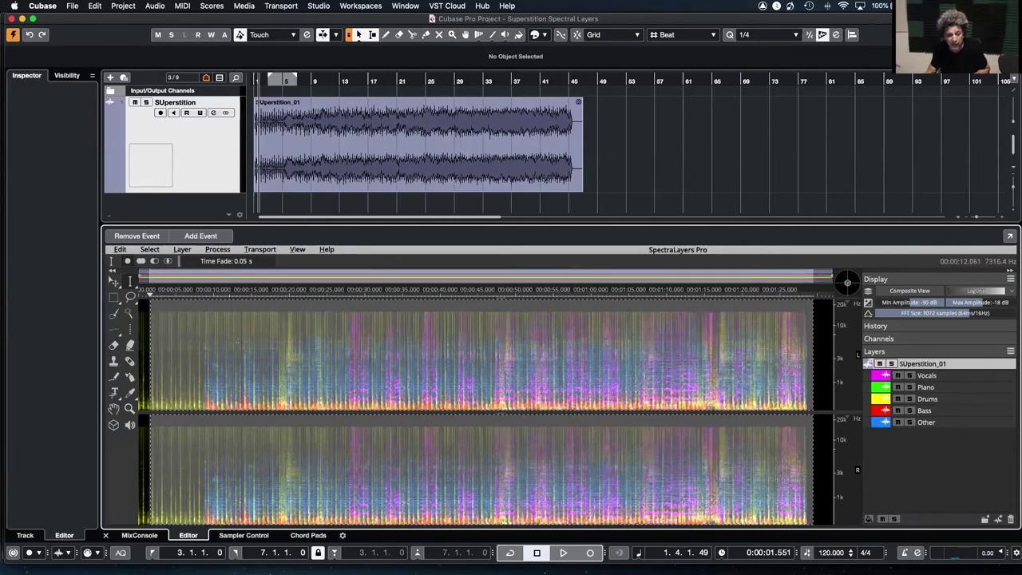
# Step: Play from about 12 seconds and audition the Other, Bass, Drums and Vocals layers one at a time in solo
pyautogui.click(228, 334)
pyautogui.press('space')
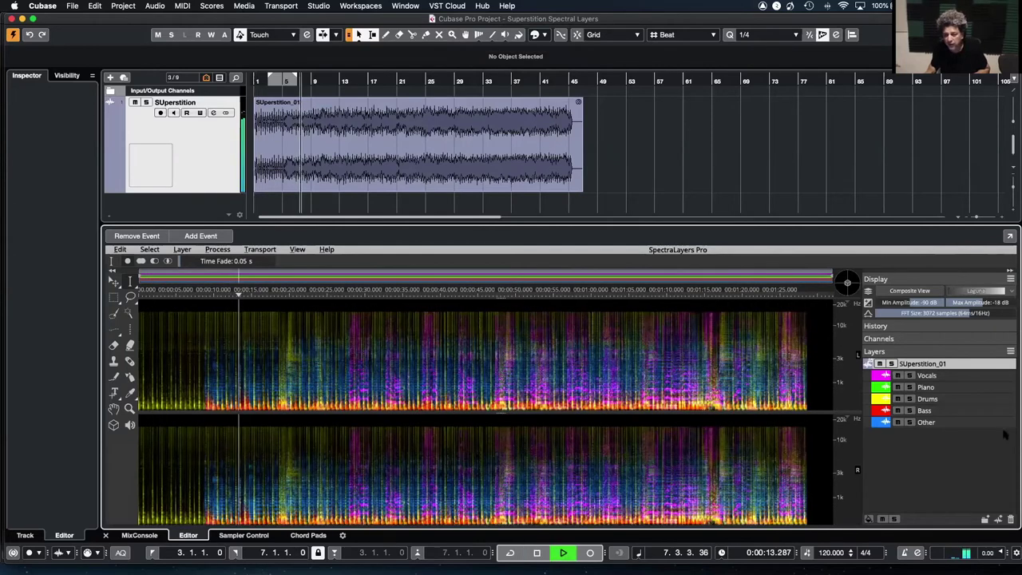
pyautogui.click(910, 422)
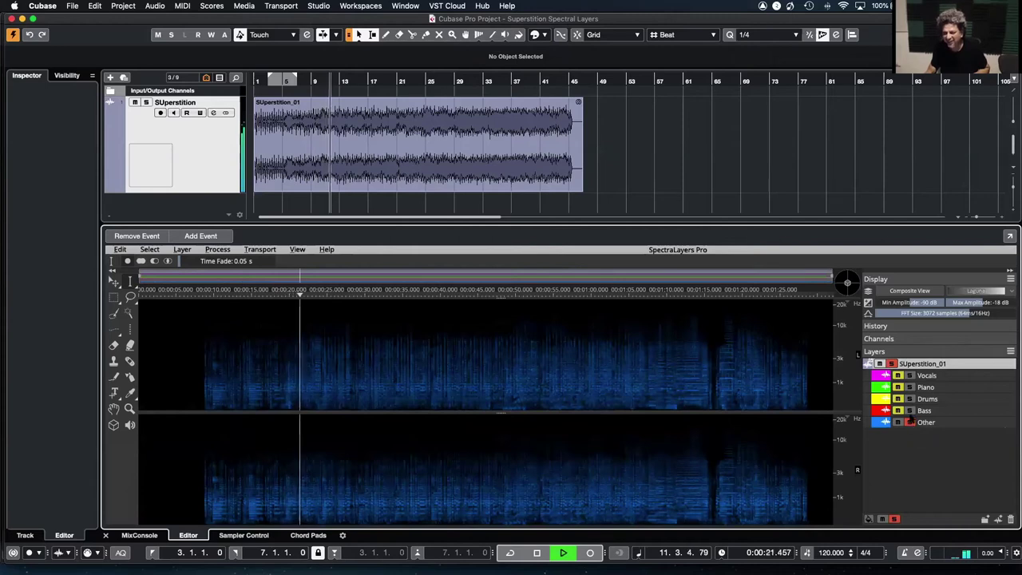
pyautogui.click(910, 410)
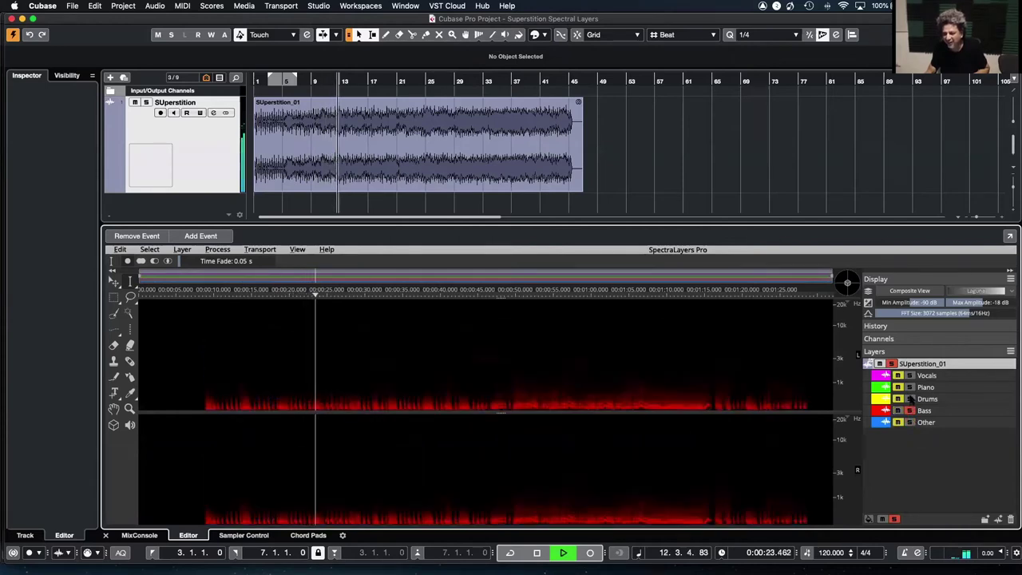
pyautogui.click(898, 411)
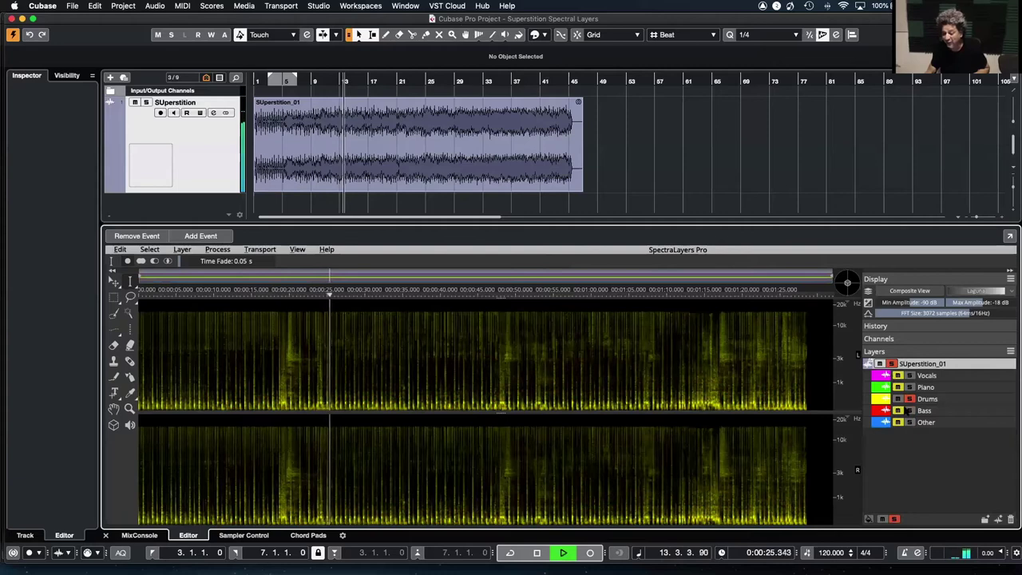
pyautogui.click(910, 398)
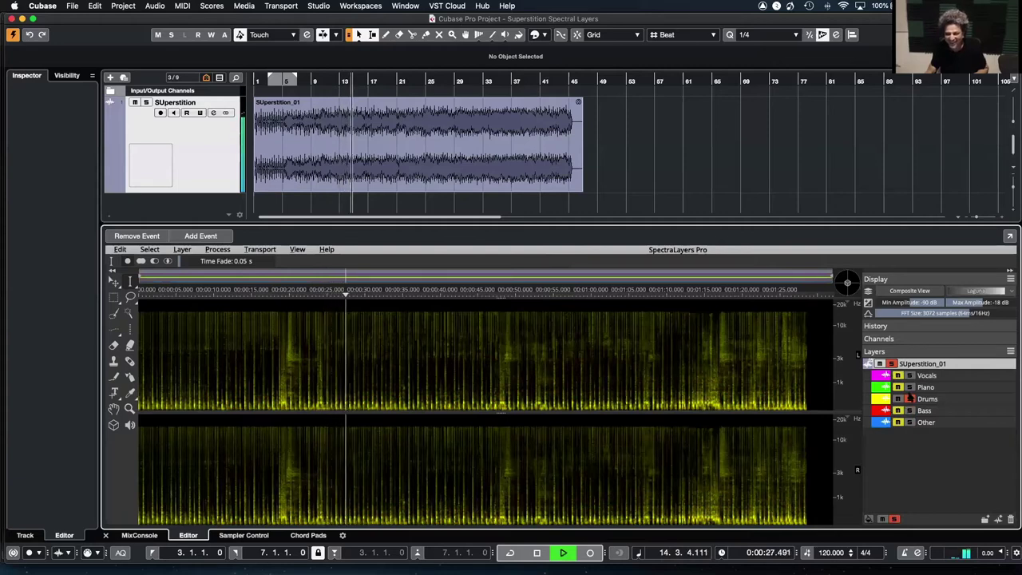
pyautogui.click(910, 375)
# Step: Add the Drums, Bass and Other layers to the soloed Vocals layer during playback
pyautogui.click(909, 399)
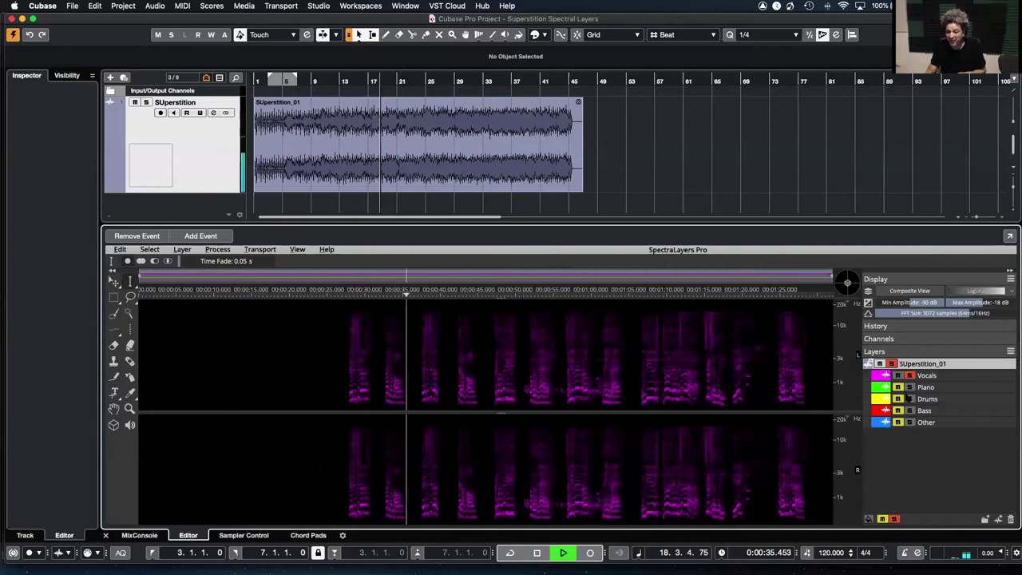
pyautogui.click(909, 410)
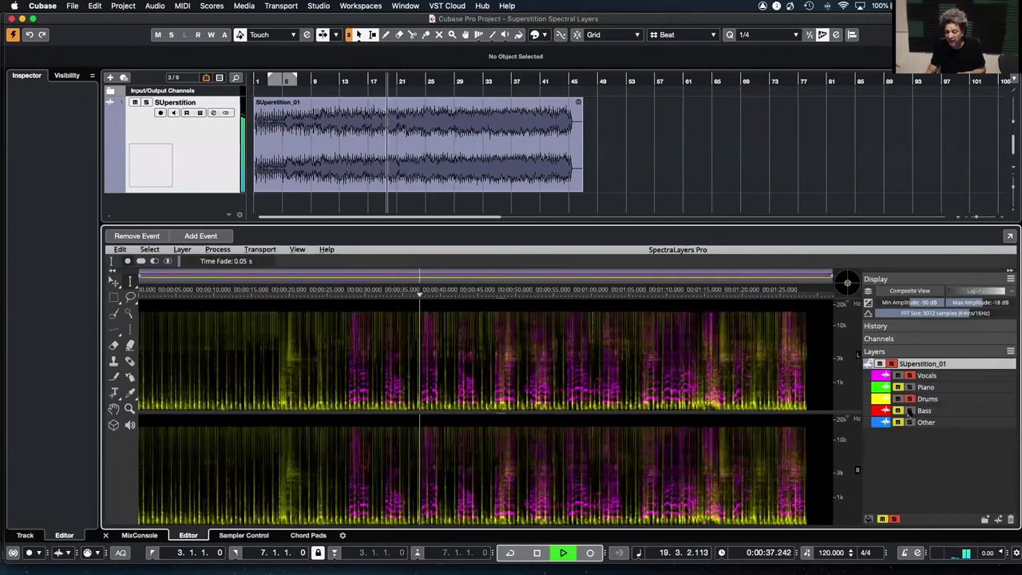
pyautogui.click(909, 411)
pyautogui.click(910, 422)
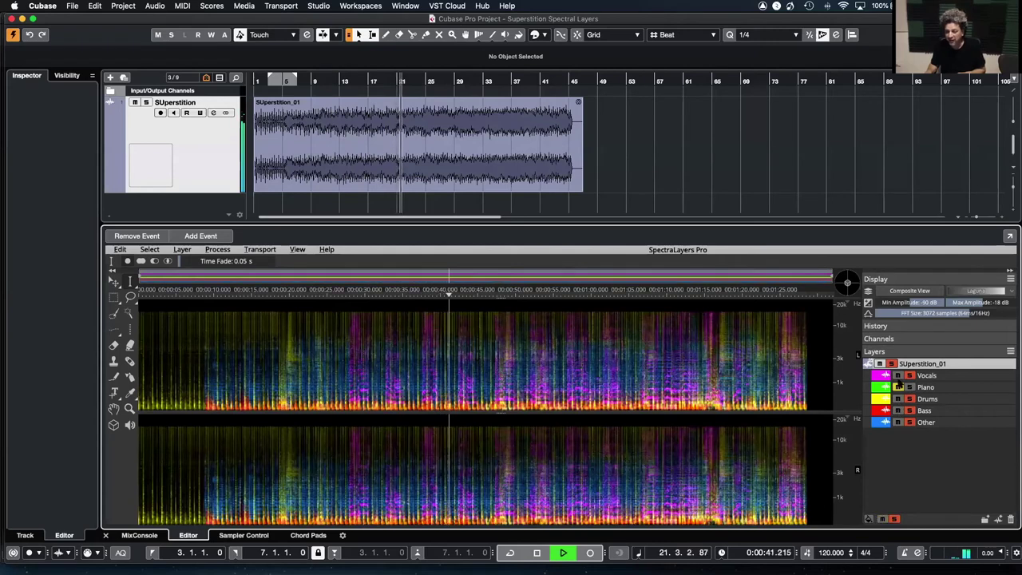
# Step: Listen to the Drums layer alone and the Other layer alone, and stop playback
pyautogui.click(898, 422)
pyautogui.click(897, 375)
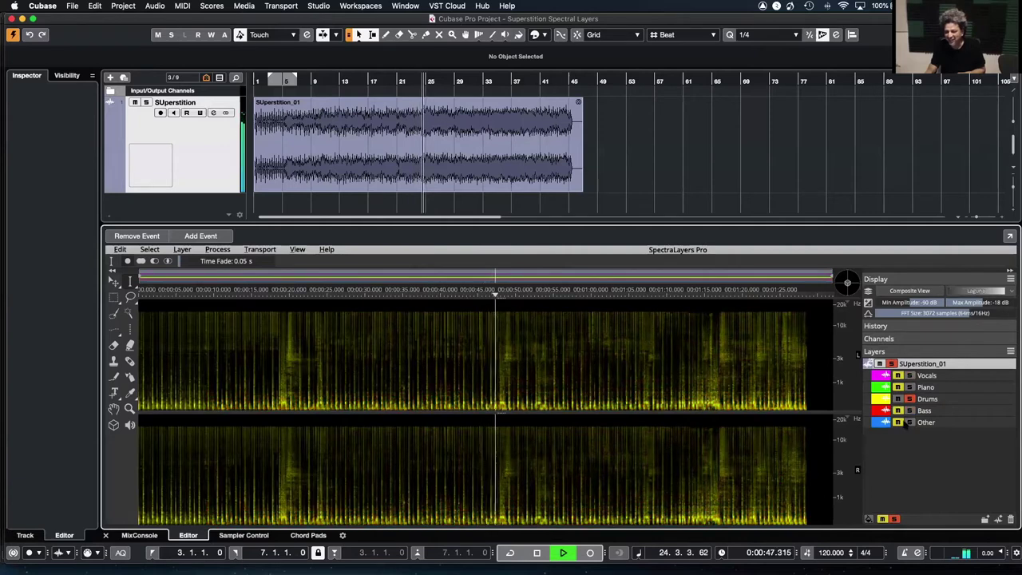
pyautogui.click(897, 399)
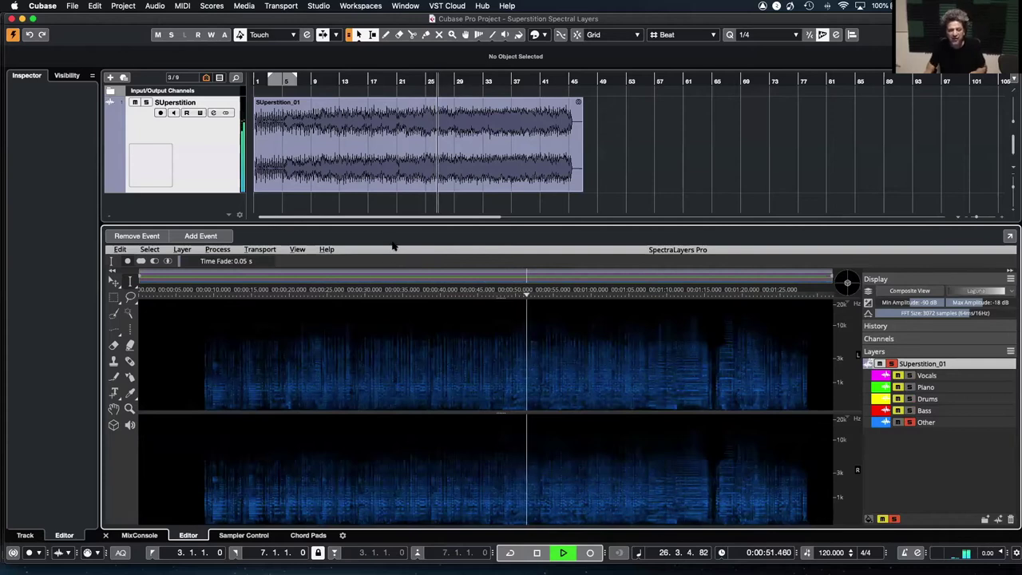
pyautogui.press('space')
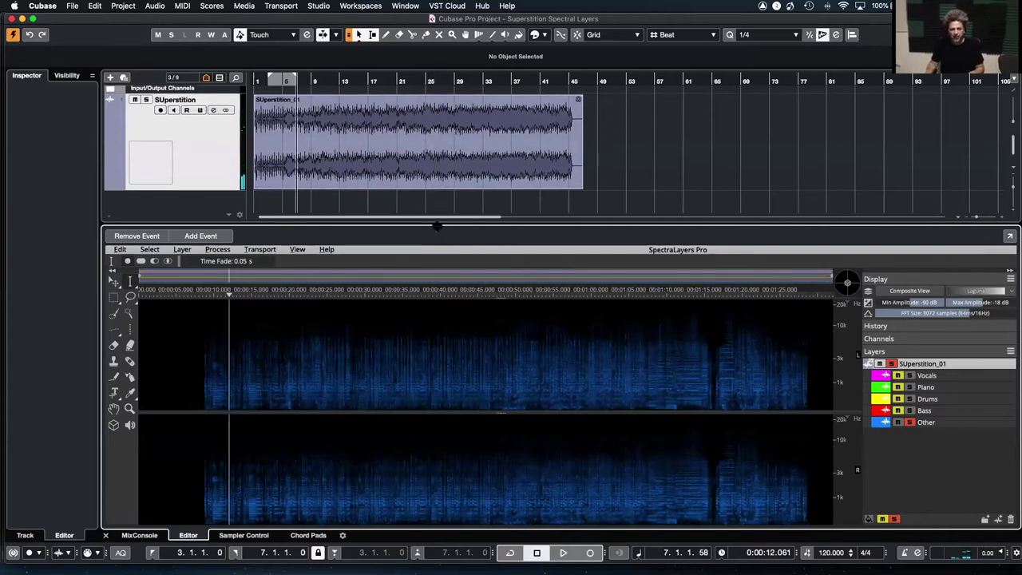
# Step: Import the Drums layer onto a new track, copying it to the project folder at 24 bit, and align its event with bar 1
pyautogui.moveTo(435, 226); pyautogui.dragTo(435, 320)
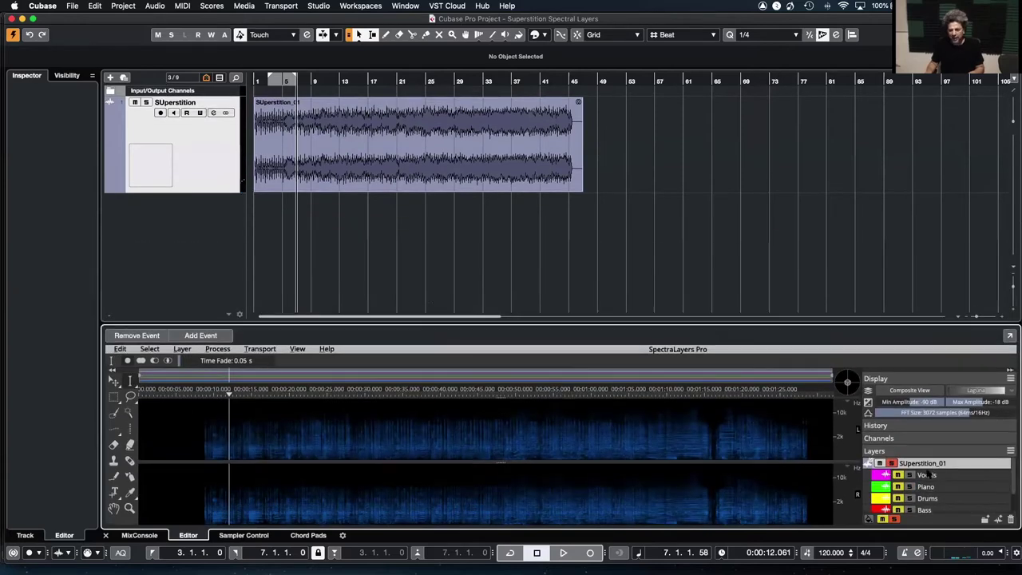
pyautogui.moveTo(924, 499); pyautogui.dragTo(232, 225)
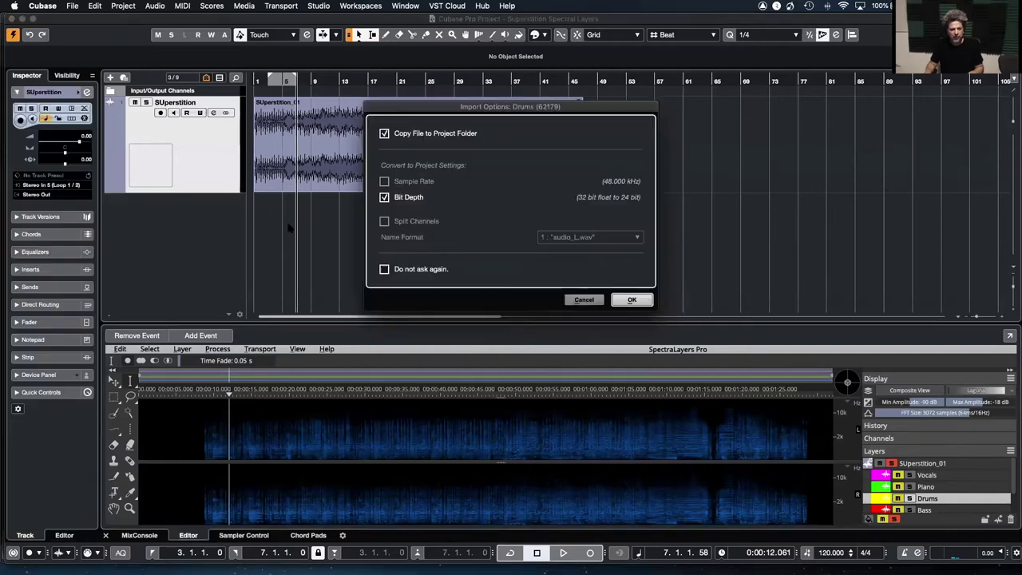
pyautogui.click(631, 300)
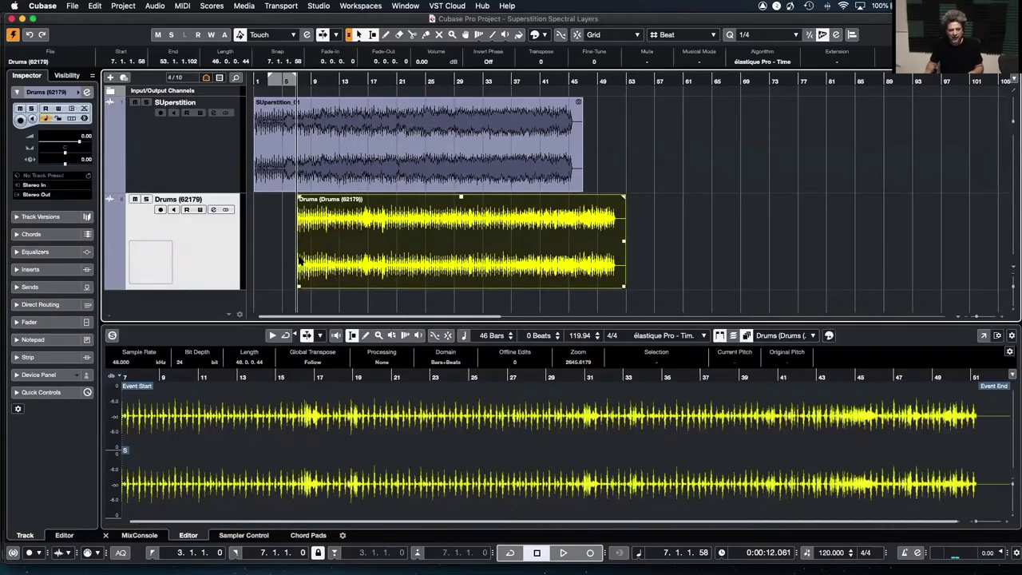
pyautogui.moveTo(310, 262); pyautogui.dragTo(264, 254)
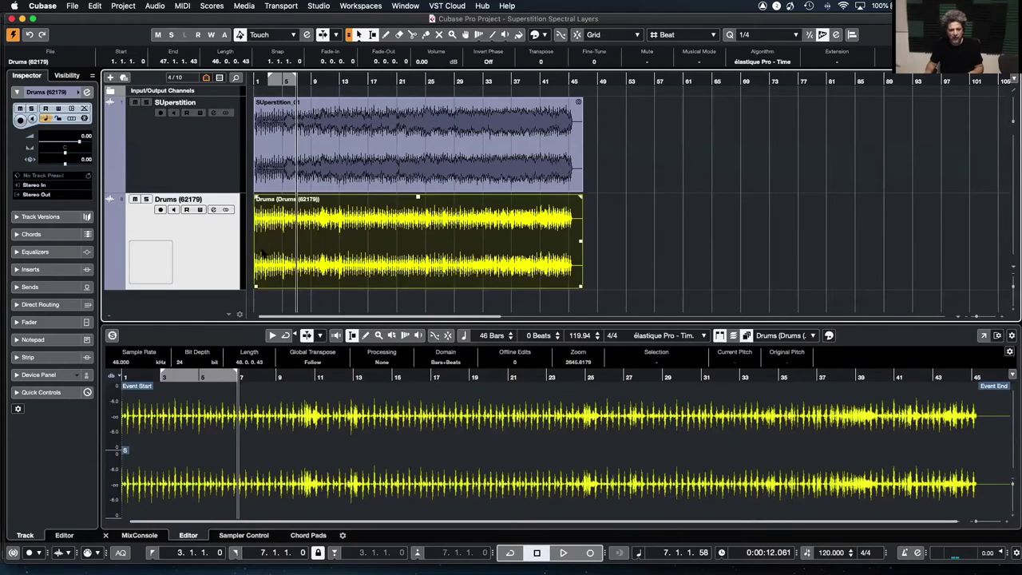
# Step: Solo the imported Drums track, play it from bar 7 and stop playback
pyautogui.click(145, 199)
pyautogui.press('space')
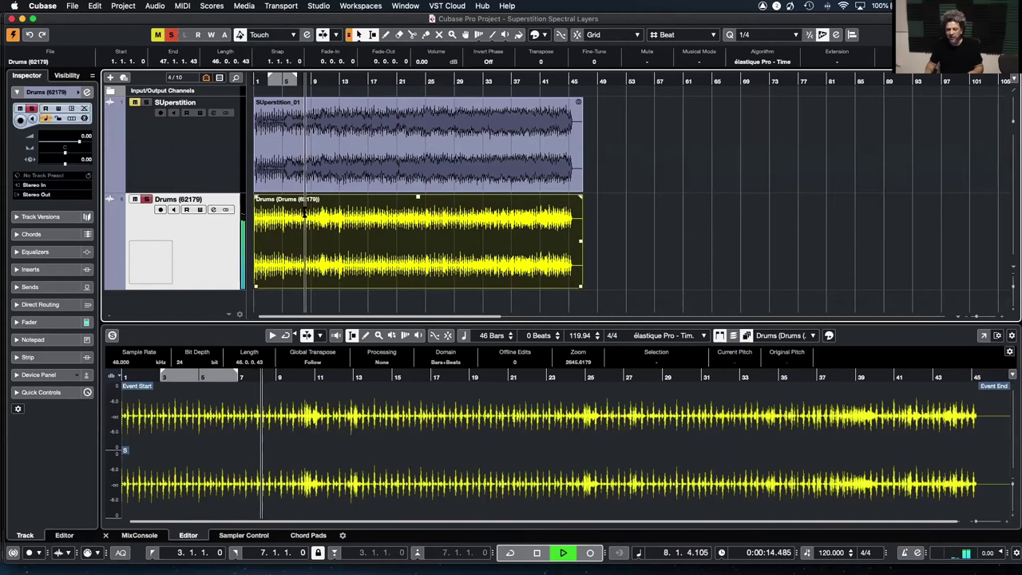
pyautogui.press('space')
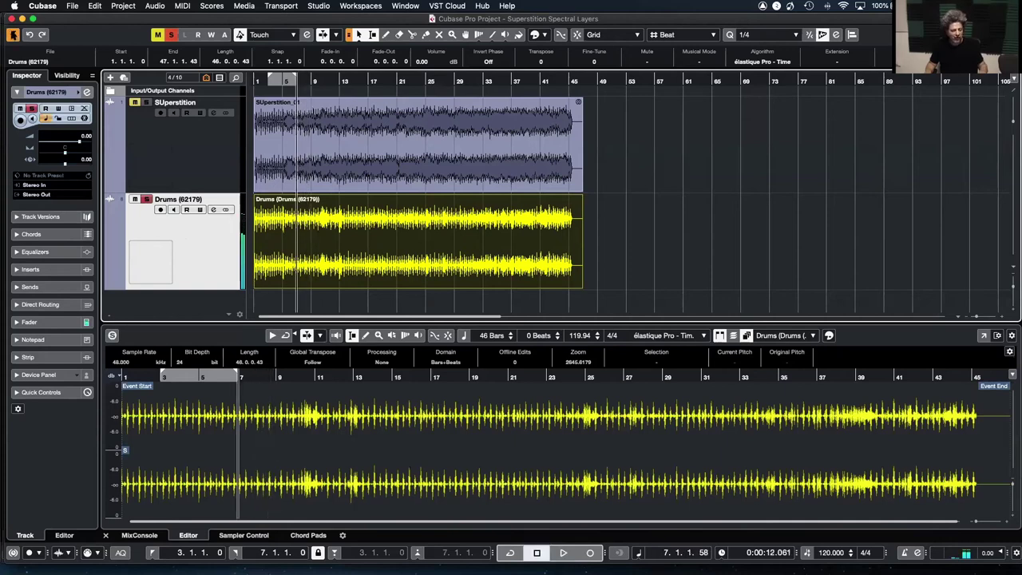
# Step: Close the Superstition Spectral Layers project without saving and delete the files created since the last save
pyautogui.click(13, 34)
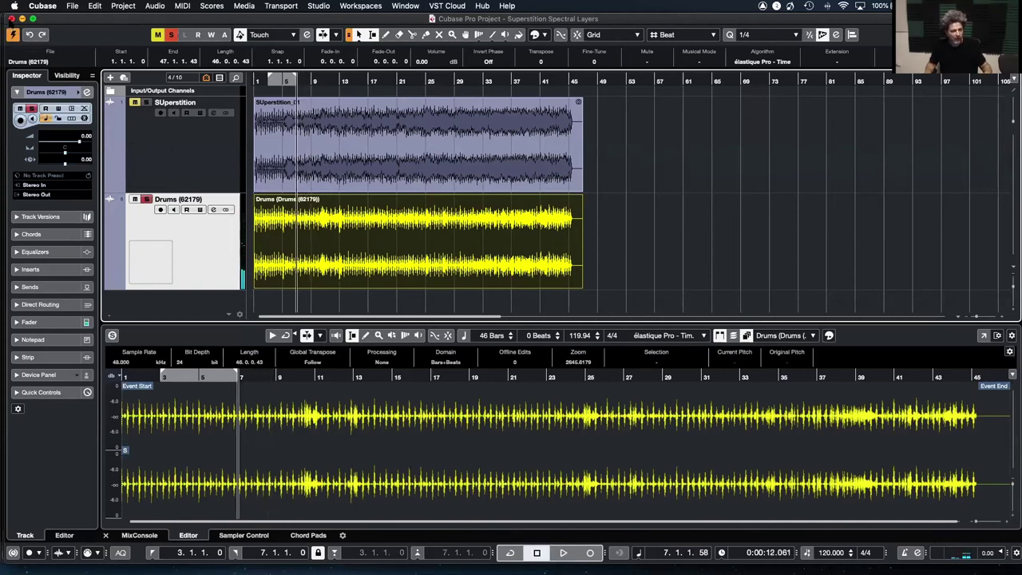
pyautogui.press('super+w')
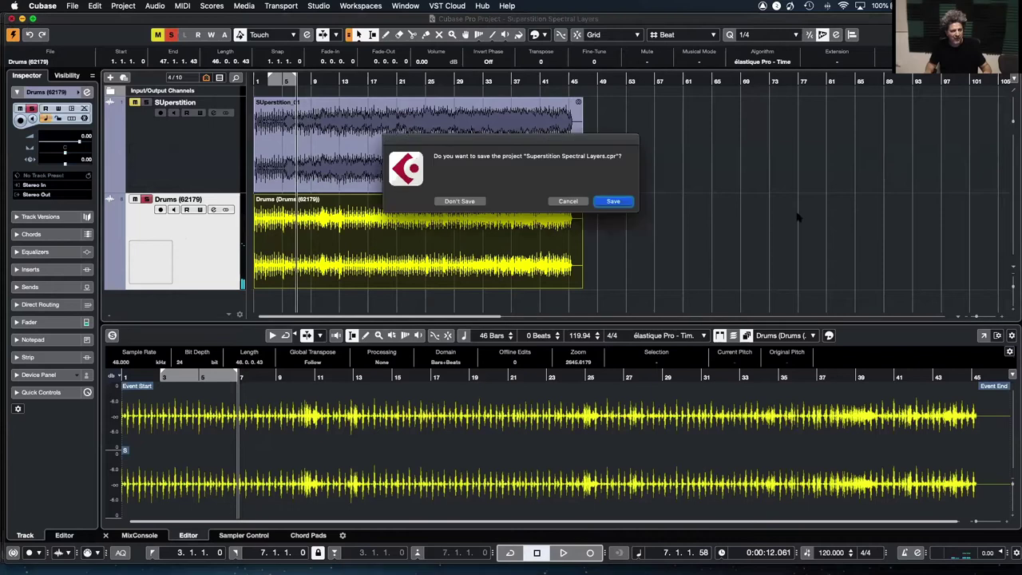
pyautogui.click(460, 201)
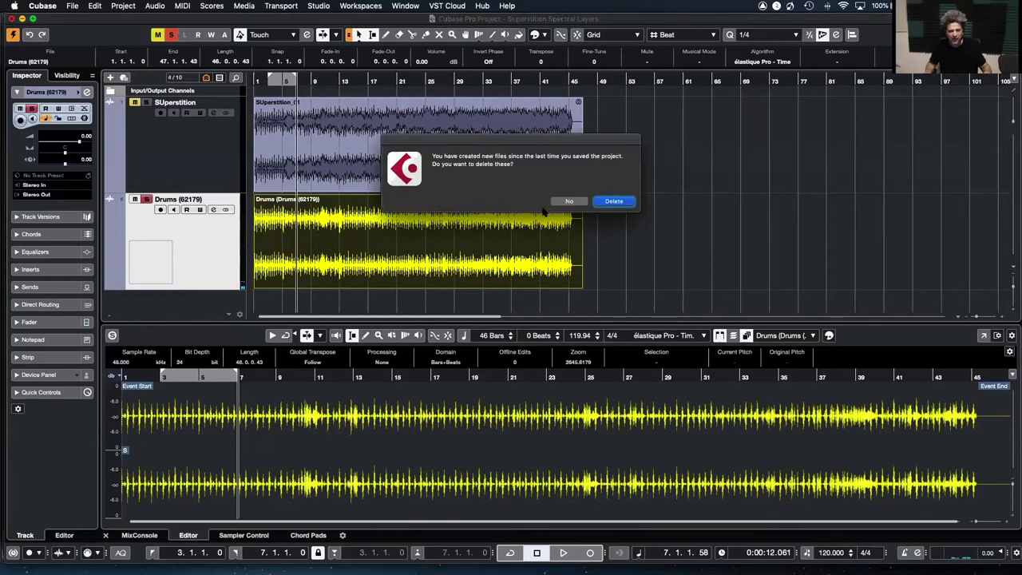
pyautogui.click(613, 202)
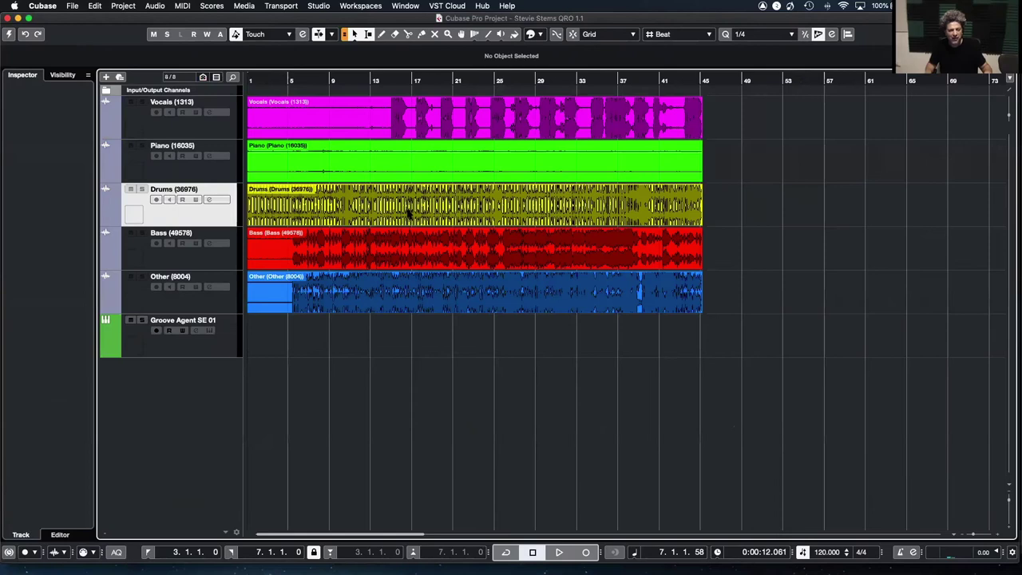
# Step: Select the Drums event in the Stevie Stems QRO 1.1 project, activate the project and play it from the beginning
pyautogui.press('Home')
pyautogui.press('space')
pyautogui.press('space')
pyautogui.click(368, 220)
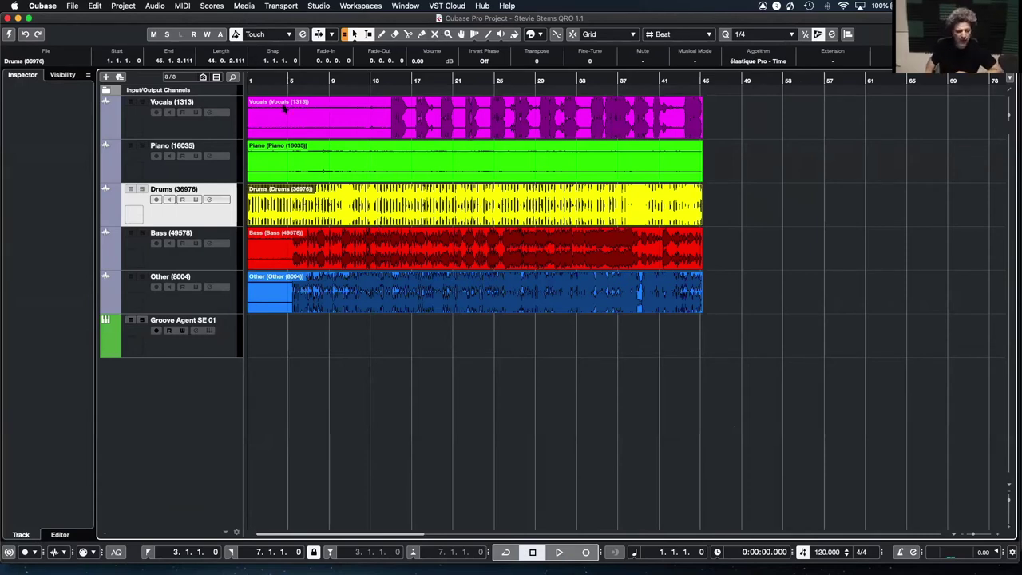
pyautogui.click(8, 34)
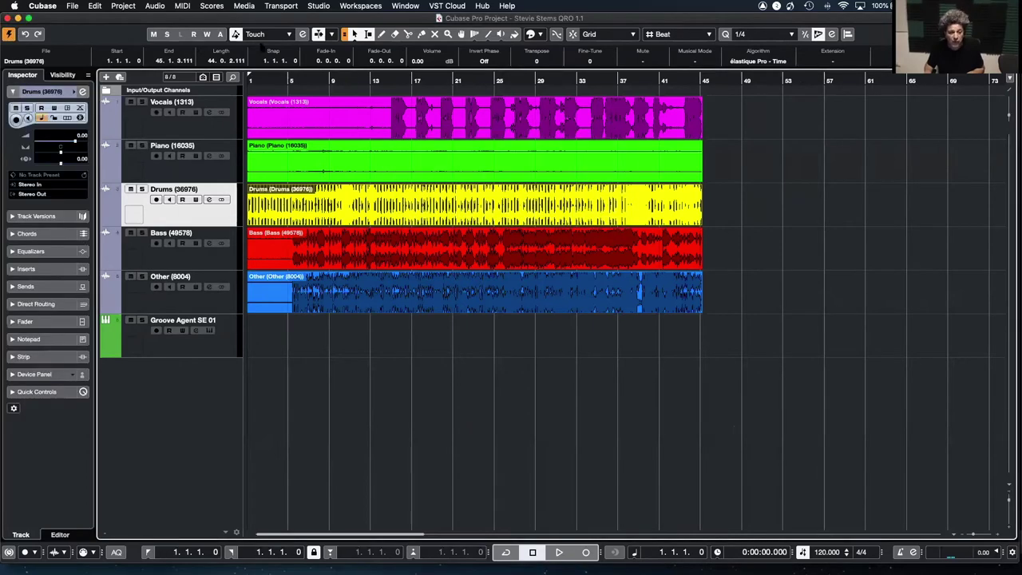
pyautogui.press('space')
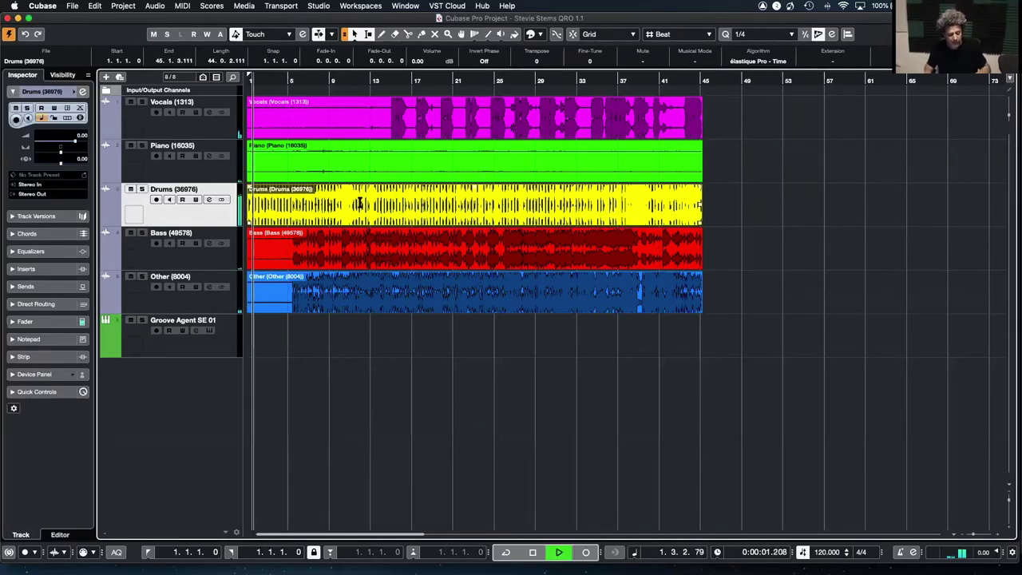
# Step: Stop playback and move the Drums track to the top of the track list, above Vocals
pyautogui.press('h')
pyautogui.press('h')
pyautogui.press('h')
pyautogui.press('h')
pyautogui.press('h')
pyautogui.press('h')
pyautogui.press('h')
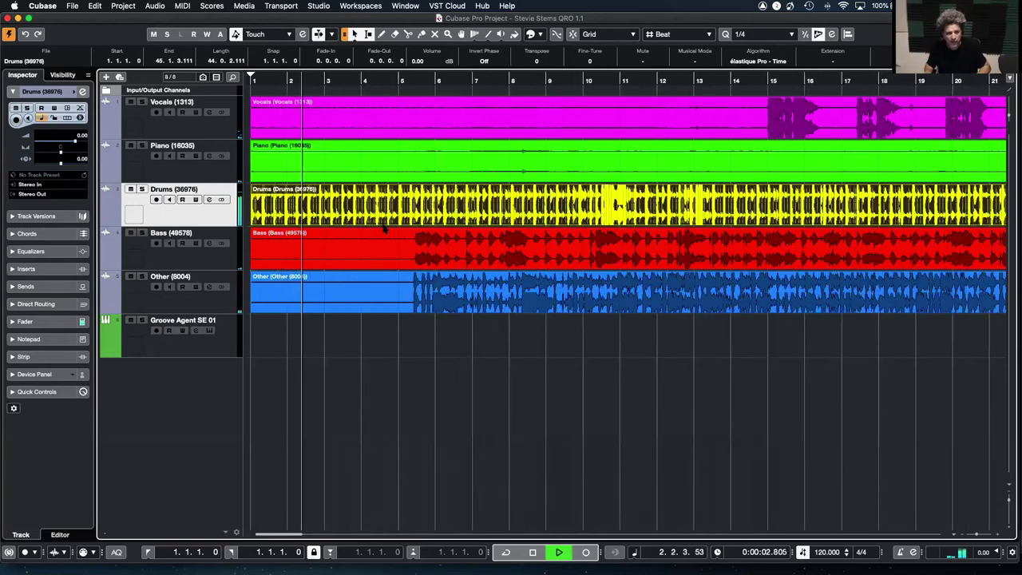
pyautogui.press('space')
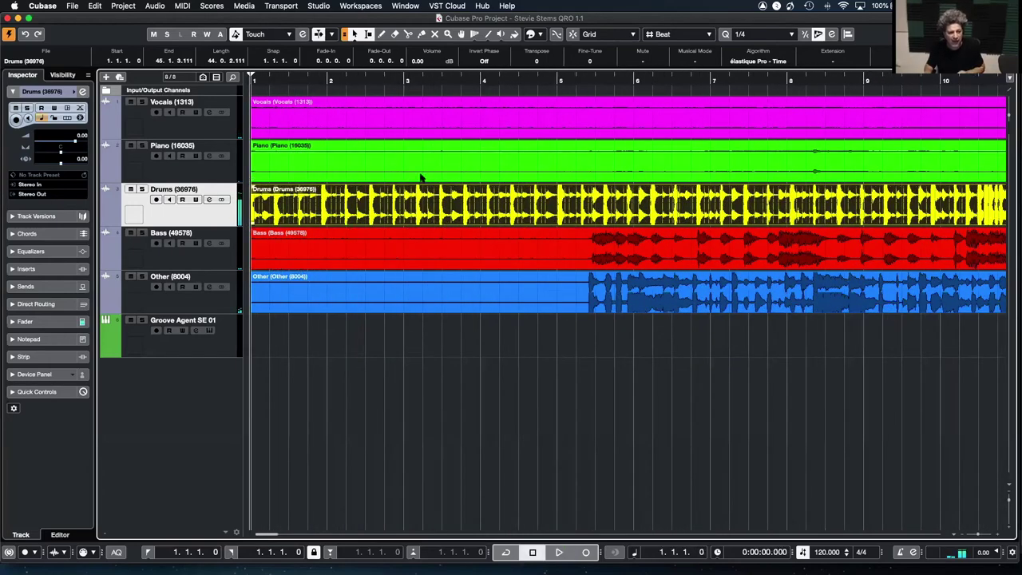
pyautogui.click(369, 248)
pyautogui.click(372, 223)
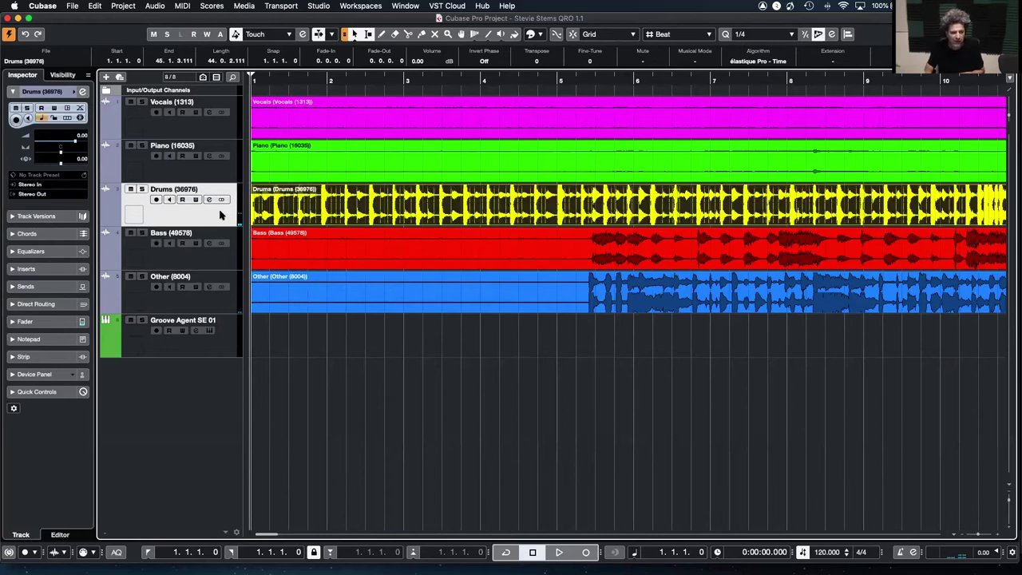
pyautogui.moveTo(223, 214); pyautogui.dragTo(221, 129)
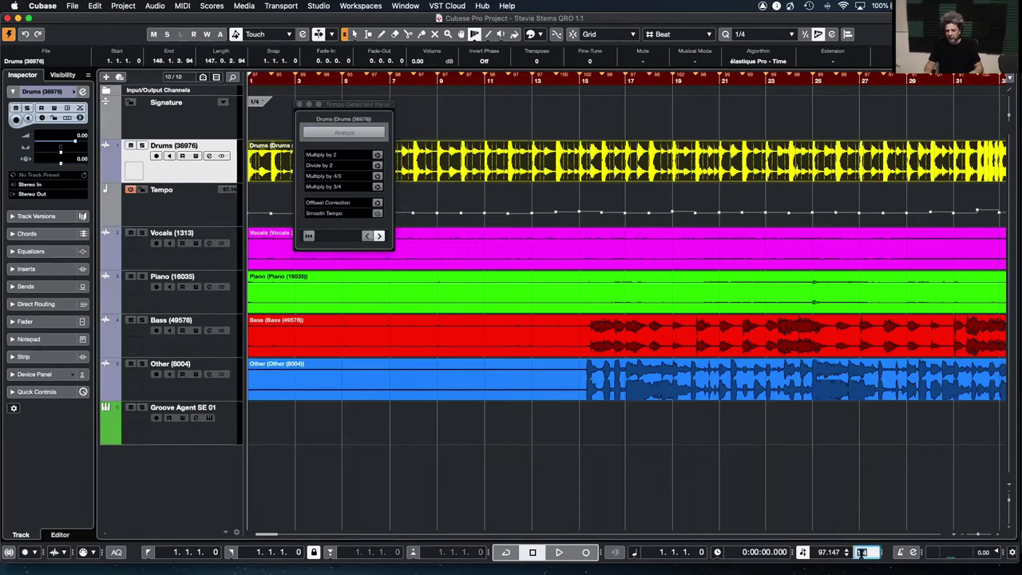
# Step: Set the time signature to 4/4 and play the project from the beginning to check the detected tempo against the drums
pyautogui.write('4/')
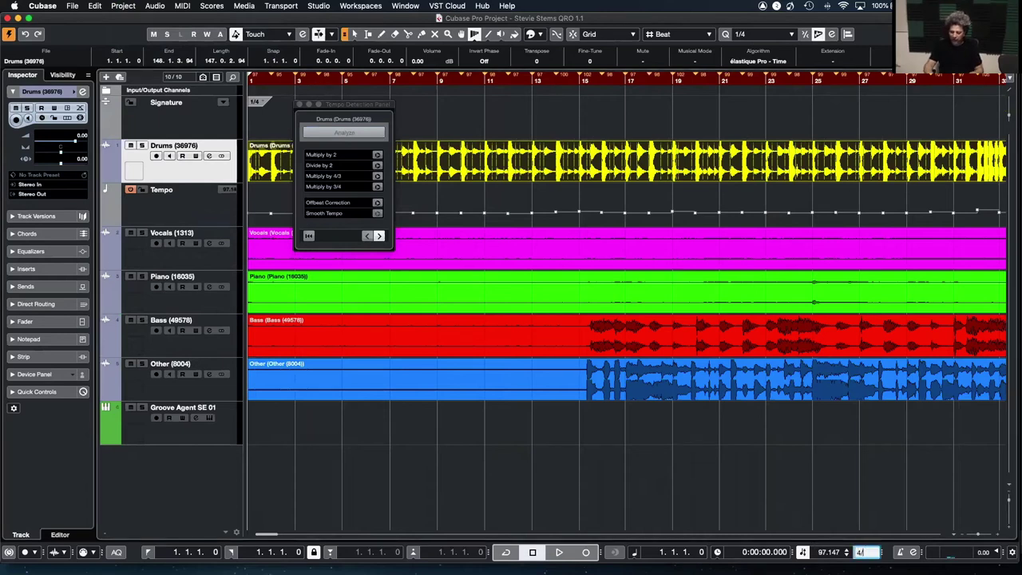
pyautogui.write('4')
pyautogui.press('Return')
pyautogui.press('space')
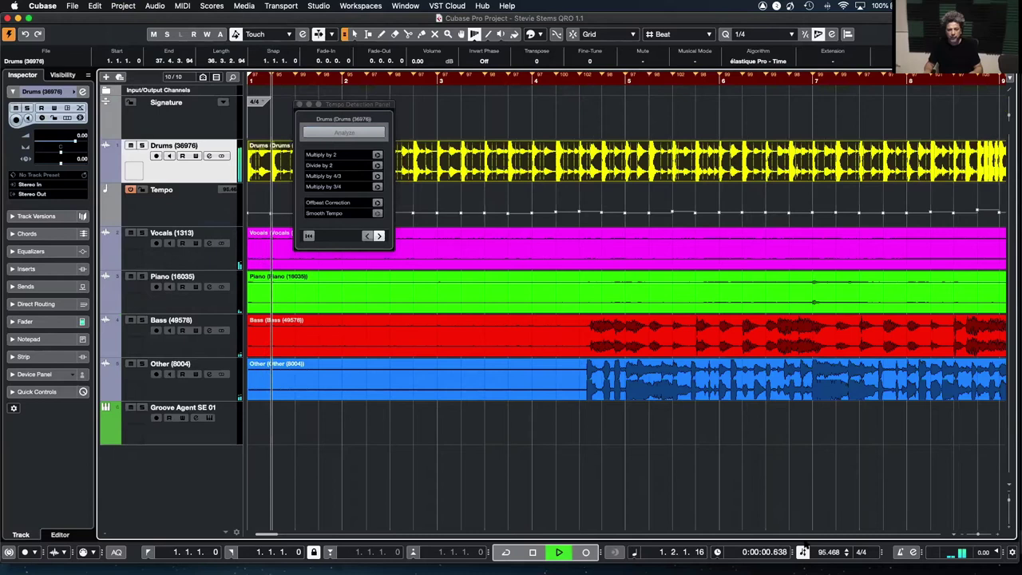
pyautogui.press('space')
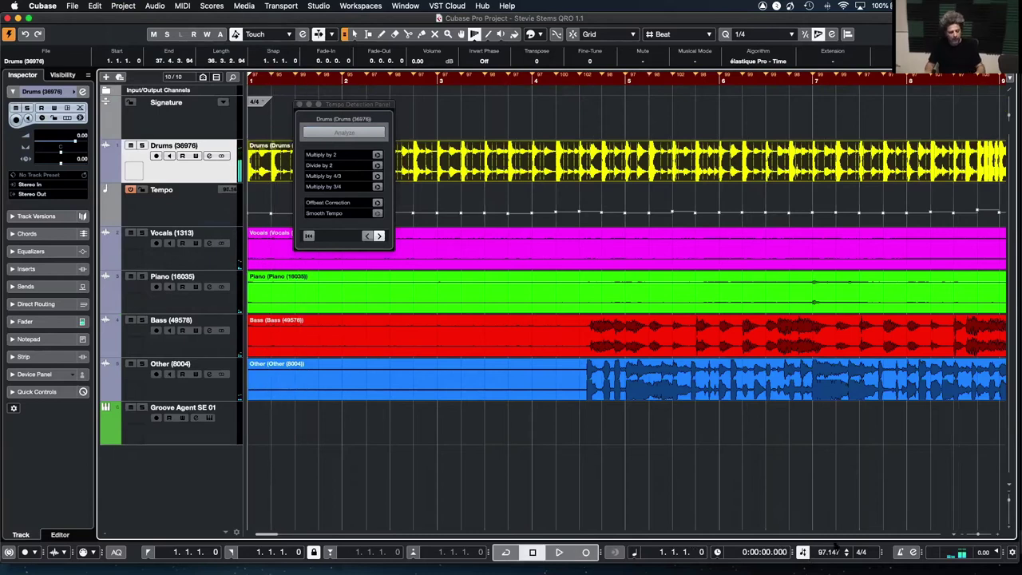
pyautogui.press('space')
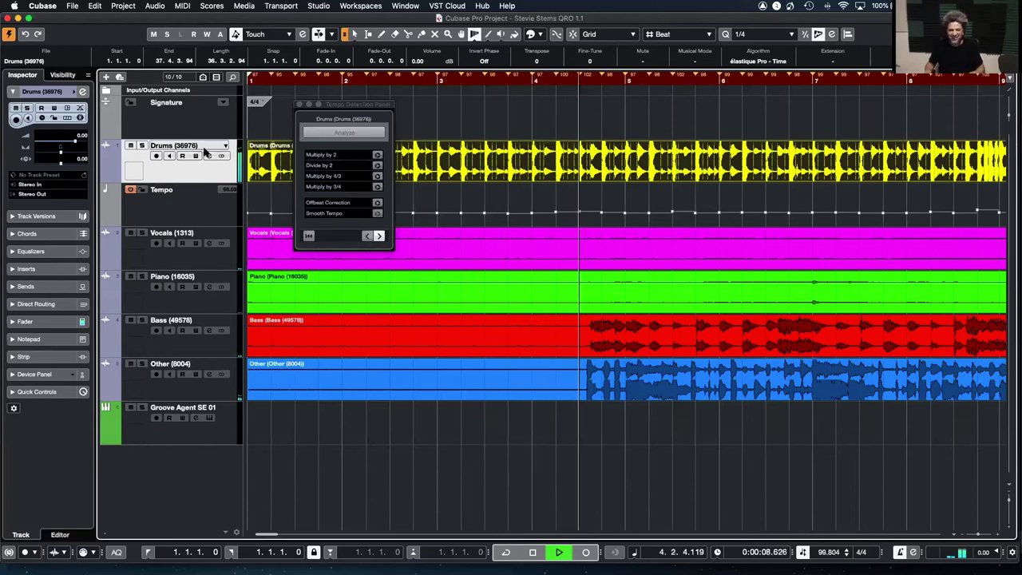
pyautogui.press('space')
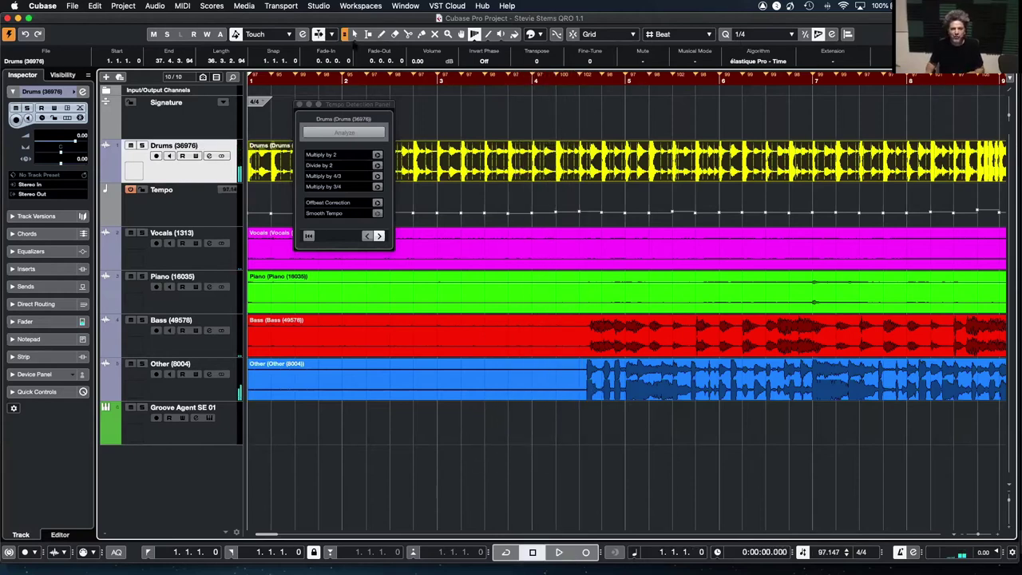
# Step: Switch to the Object Selection tool, ending the tempo detection session, and start playback
pyautogui.click(355, 34)
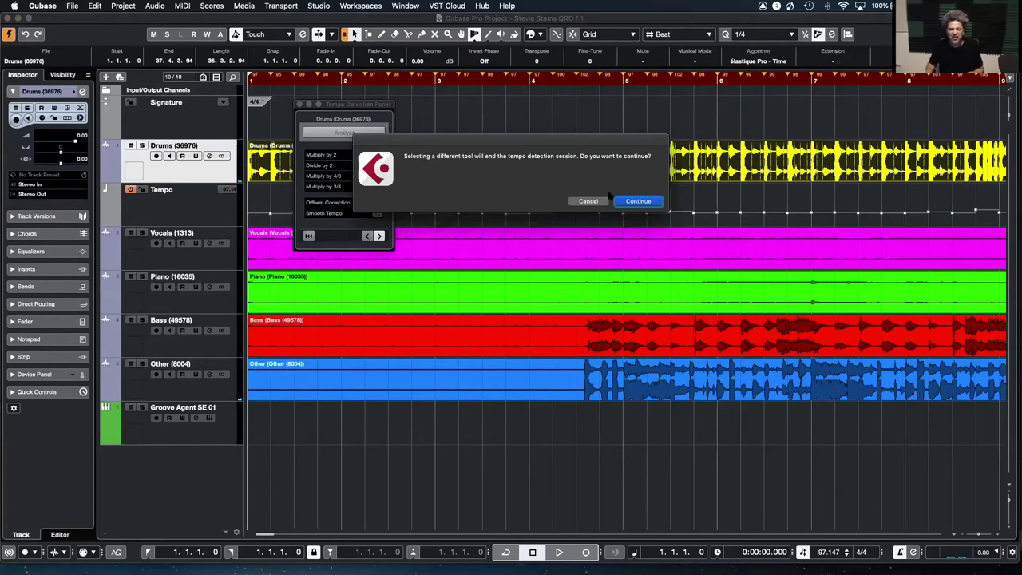
pyautogui.click(638, 201)
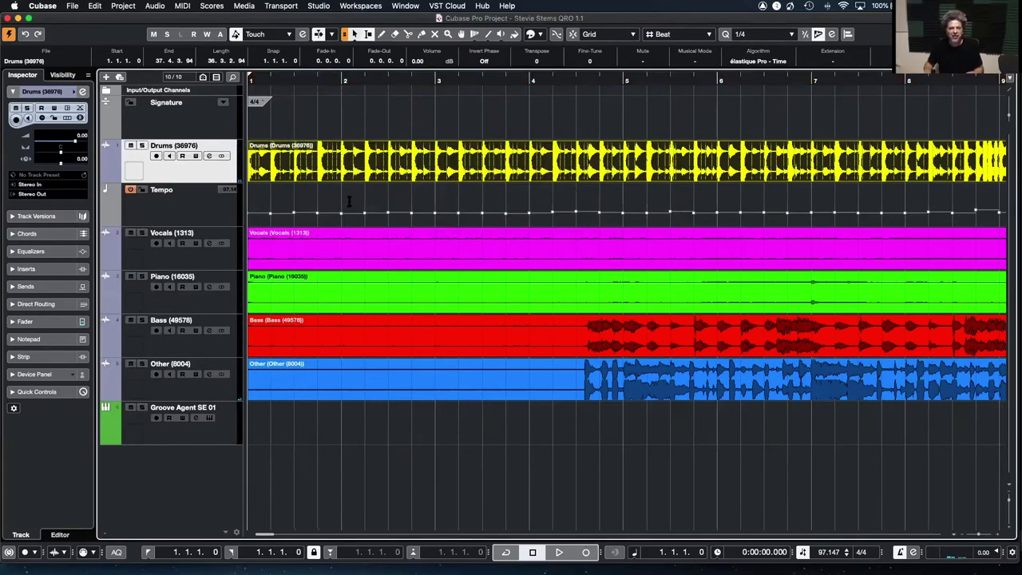
pyautogui.press('space')
# Step: Try to render an audio click between the locators
pyautogui.click(93, 6)
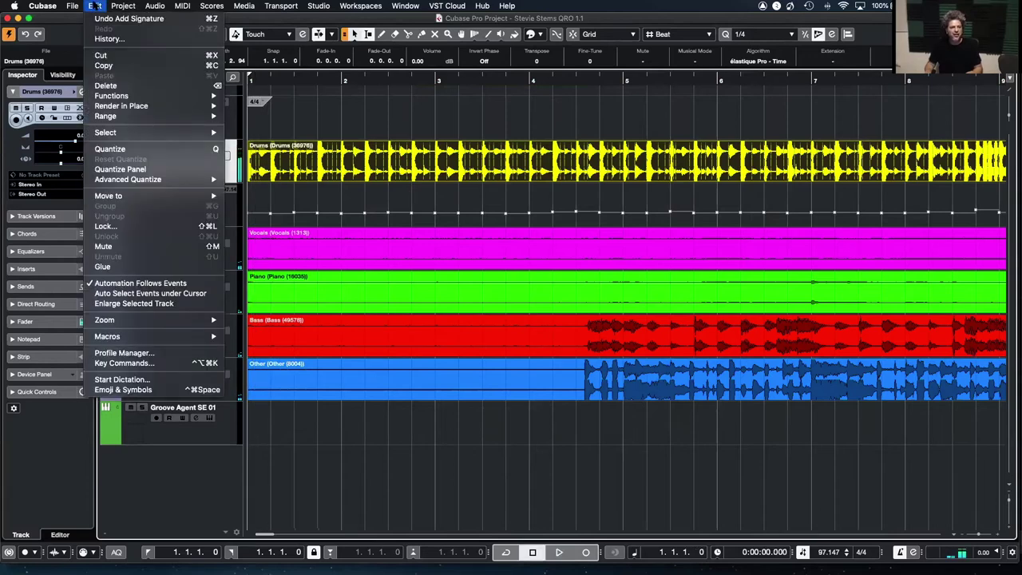
pyautogui.moveTo(126, 6)
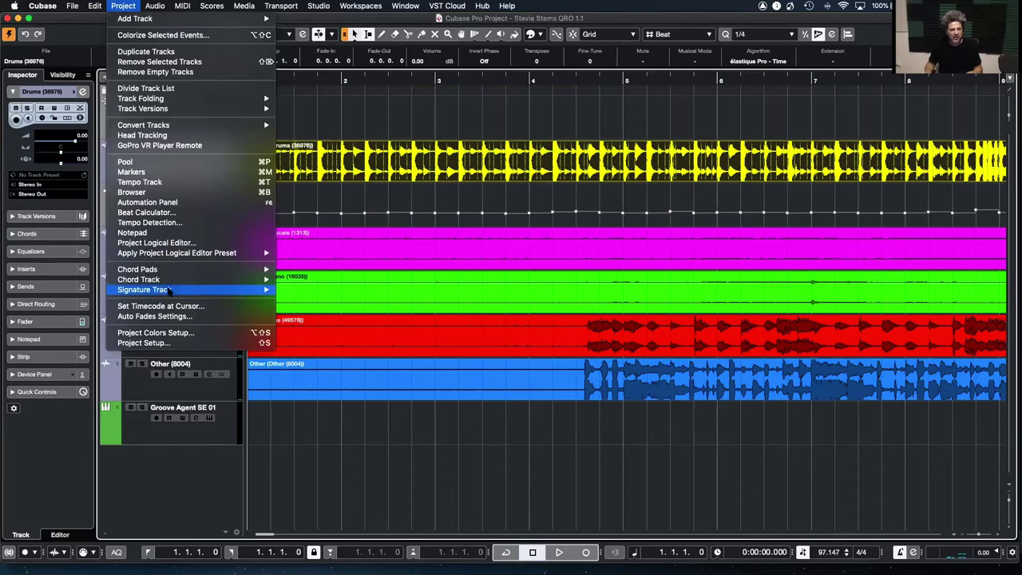
pyautogui.moveTo(165, 290)
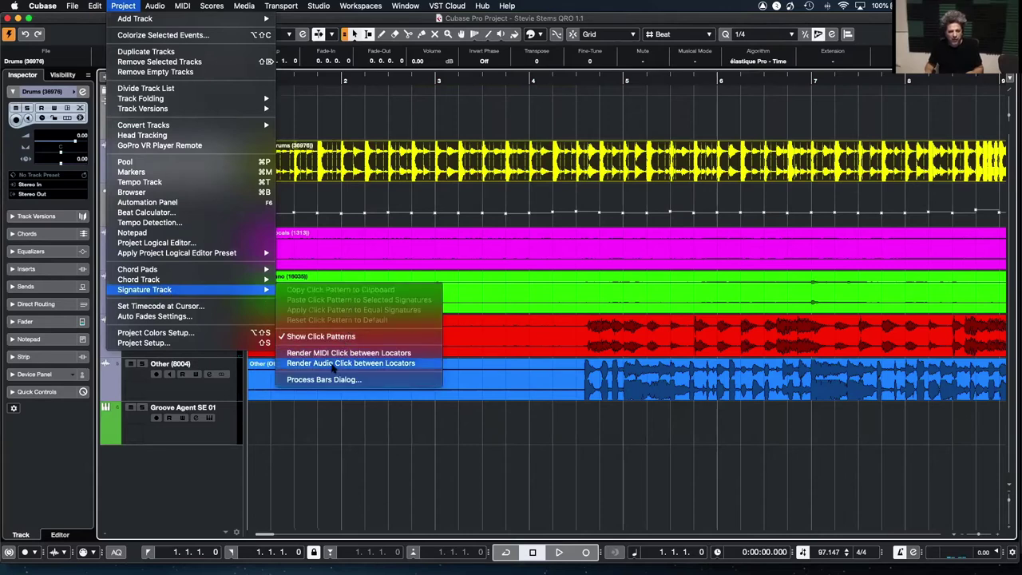
pyautogui.click(339, 362)
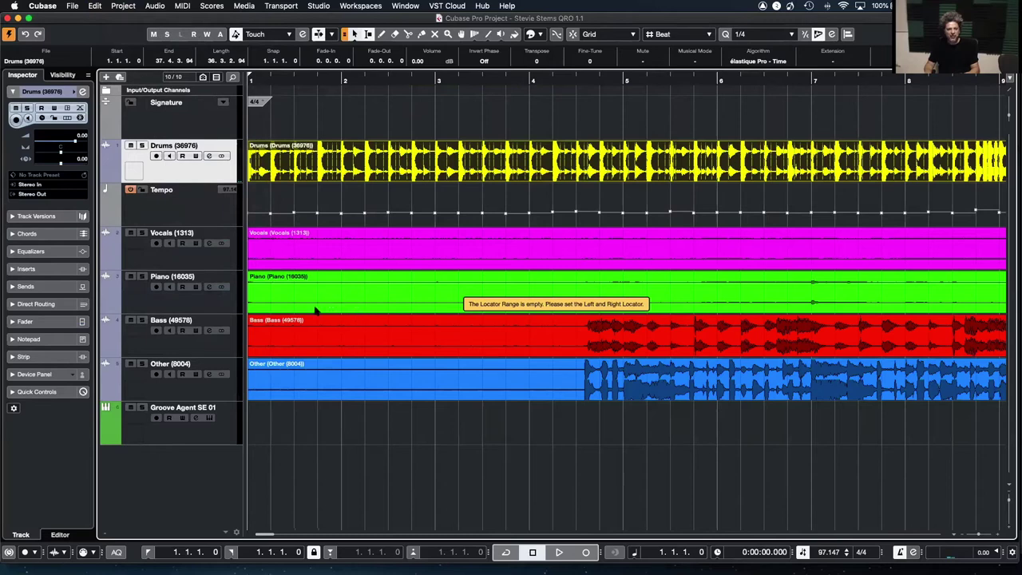
# Step: Try to define a locator range in the ruler, placing the left locator at 2.1.3.79
pyautogui.hscroll(-1, 324, 294)
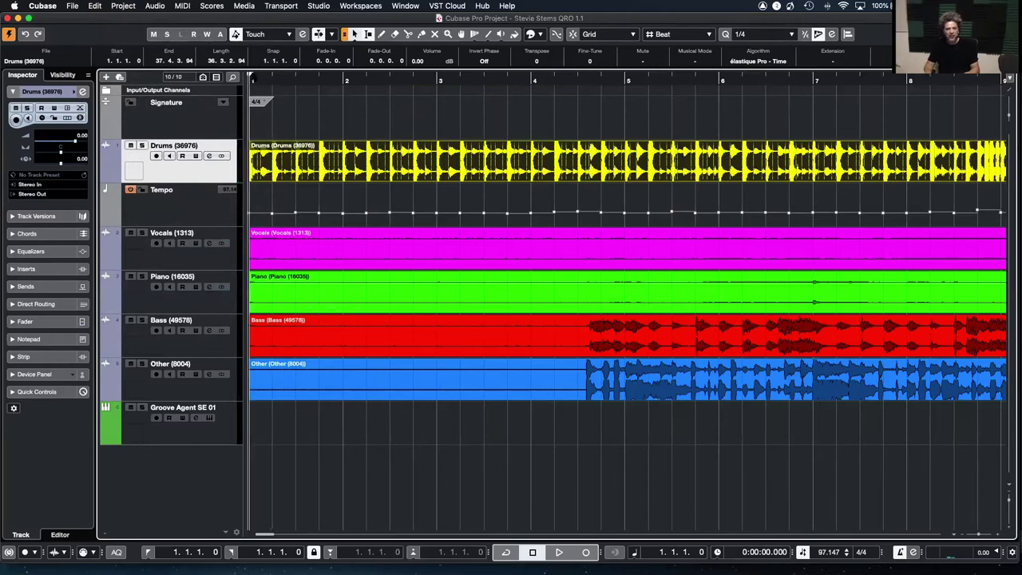
pyautogui.press('space')
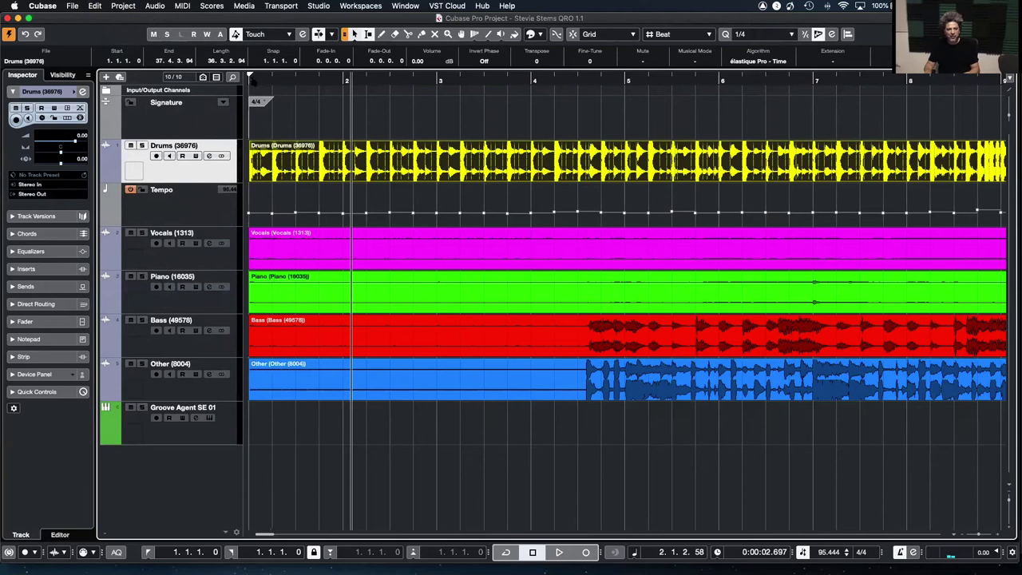
pyautogui.press('Home')
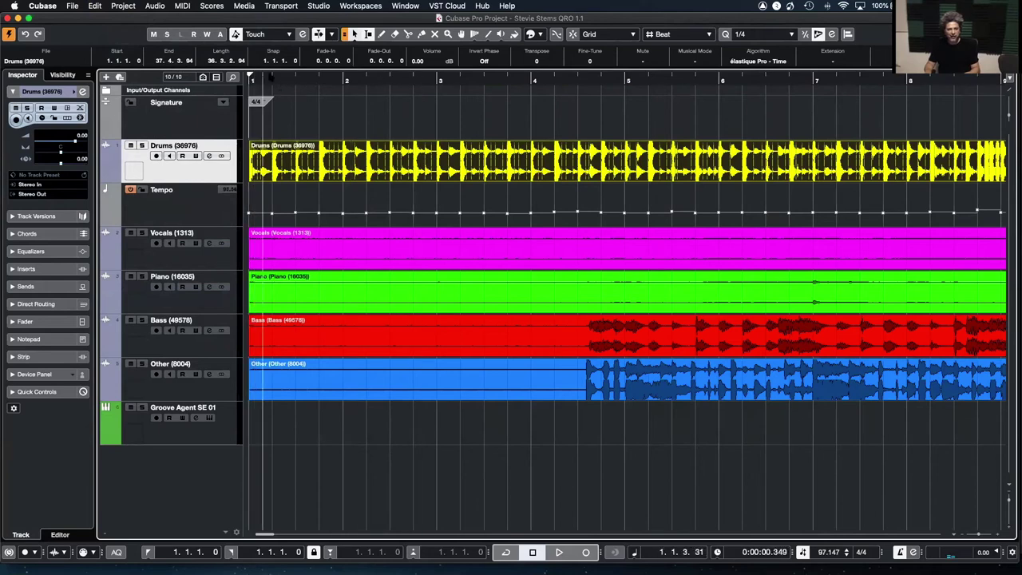
pyautogui.press('Home')
pyautogui.moveTo(297, 79); pyautogui.dragTo(739, 102)
pyautogui.keyDown('super'); pyautogui.click(358, 80); pyautogui.keyUp('super')
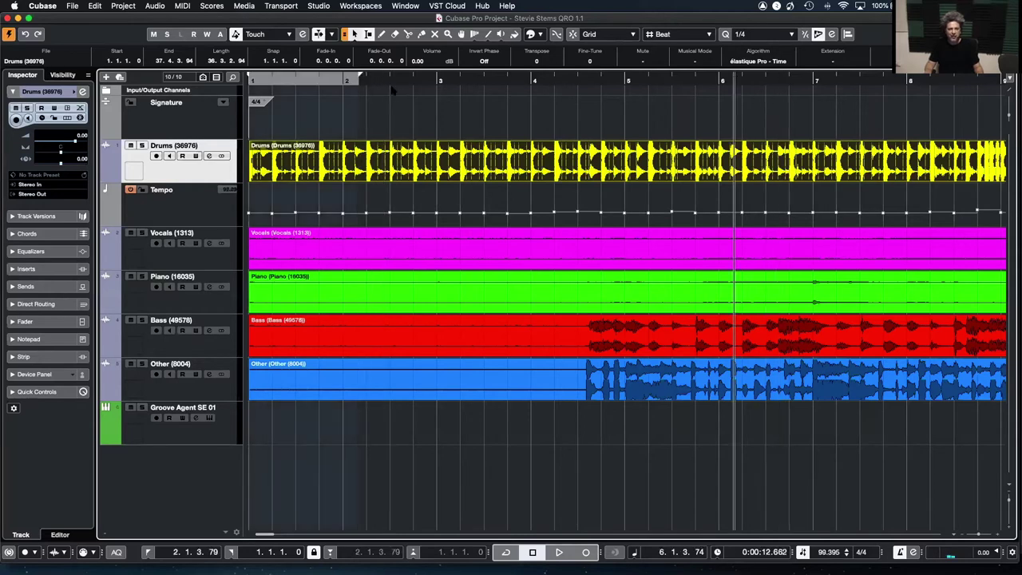
pyautogui.click(607, 83)
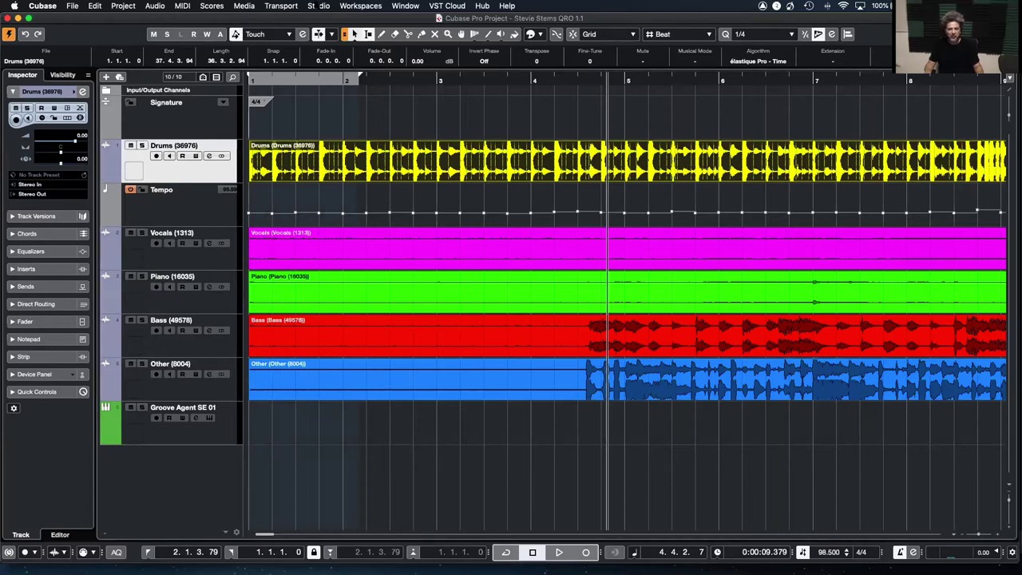
pyautogui.click(274, 78)
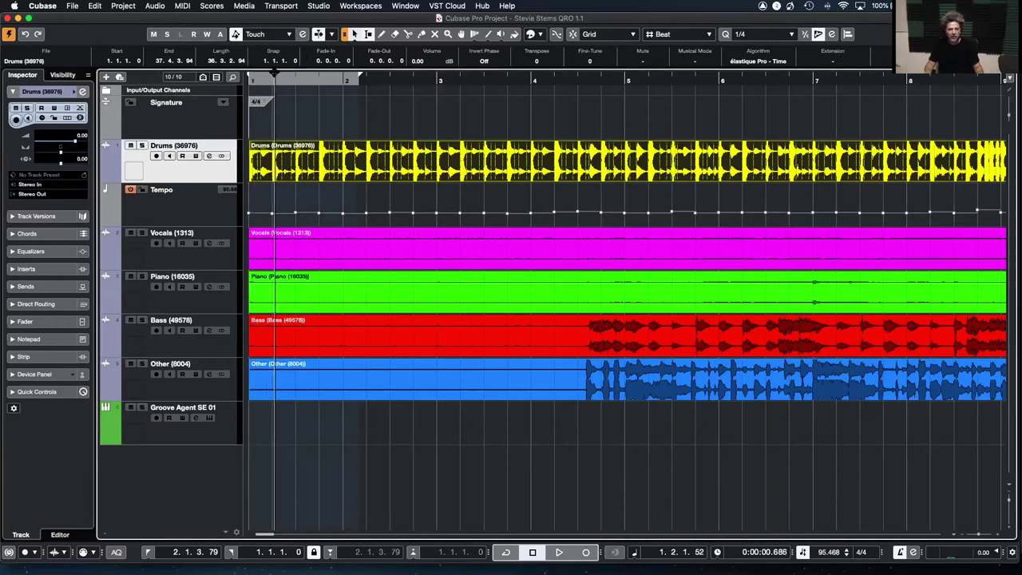
pyautogui.click(304, 80)
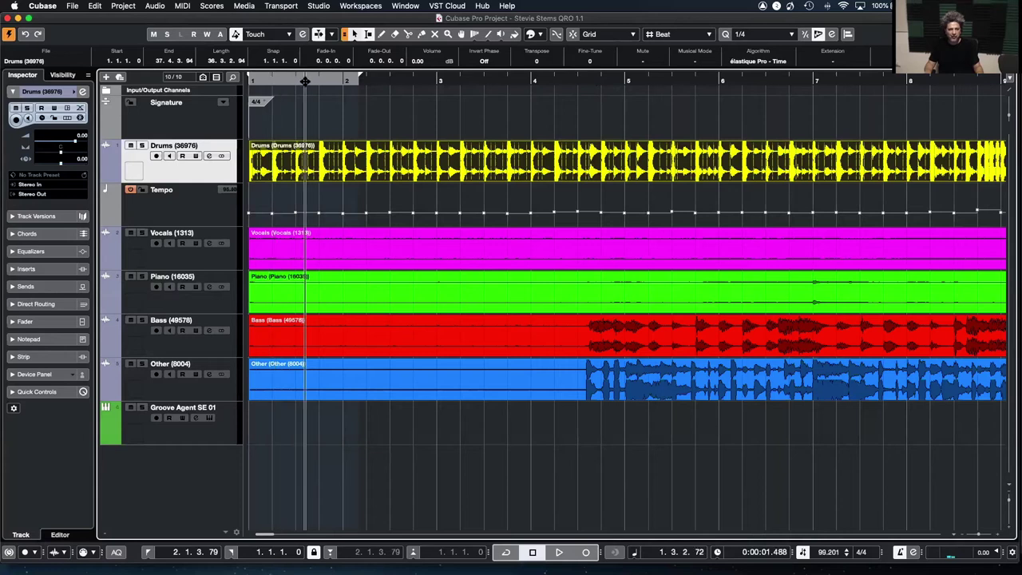
pyautogui.click(354, 33)
pyautogui.click(352, 38)
pyautogui.click(361, 77)
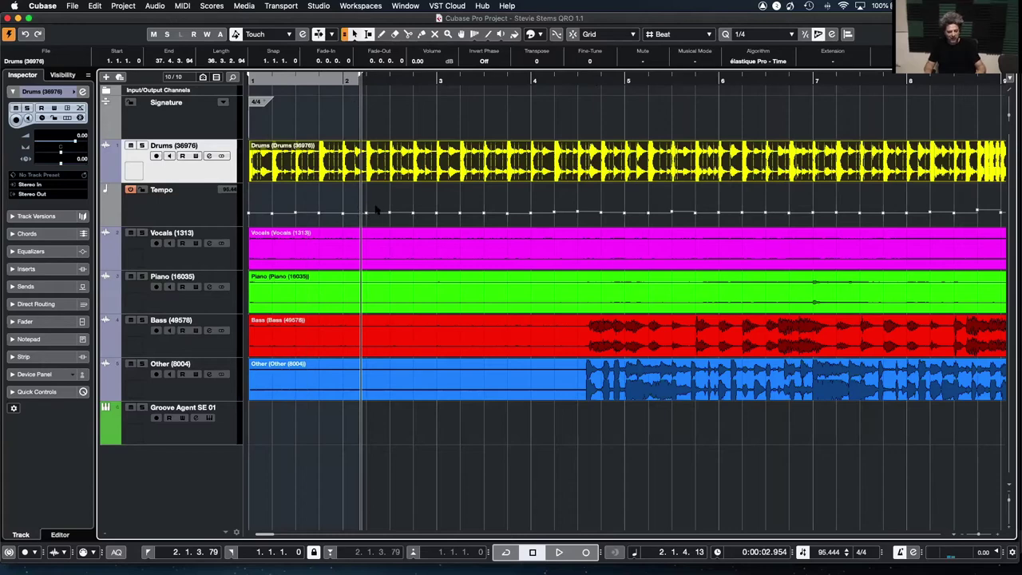
# Step: Set the locator range to span all stems, with the left locator at 1.1.1.0 and the right at 38.4.3.113
pyautogui.press('g')
pyautogui.press('g')
pyautogui.press('g')
pyautogui.press('g')
pyautogui.press('g')
pyautogui.press('g')
pyautogui.press('g')
pyautogui.press('g')
pyautogui.press('g')
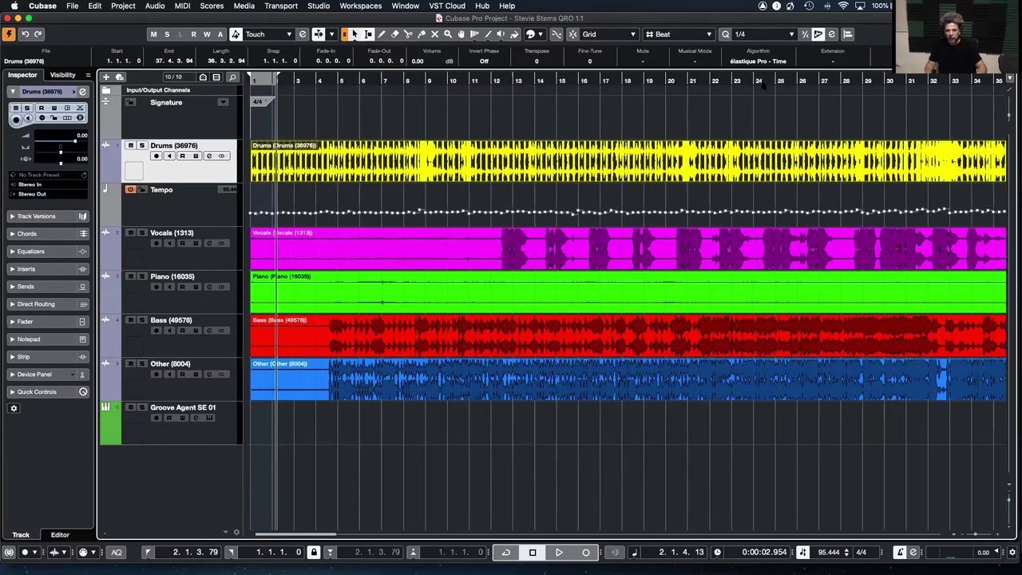
pyautogui.keyDown('alt'); pyautogui.click(775, 79); pyautogui.keyUp('alt')
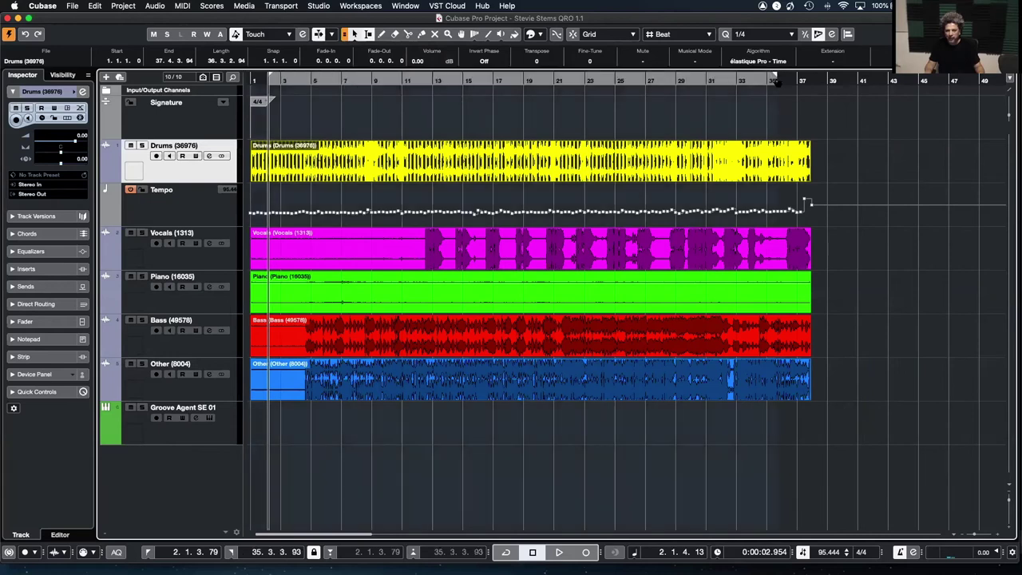
pyautogui.moveTo(776, 80); pyautogui.dragTo(827, 80)
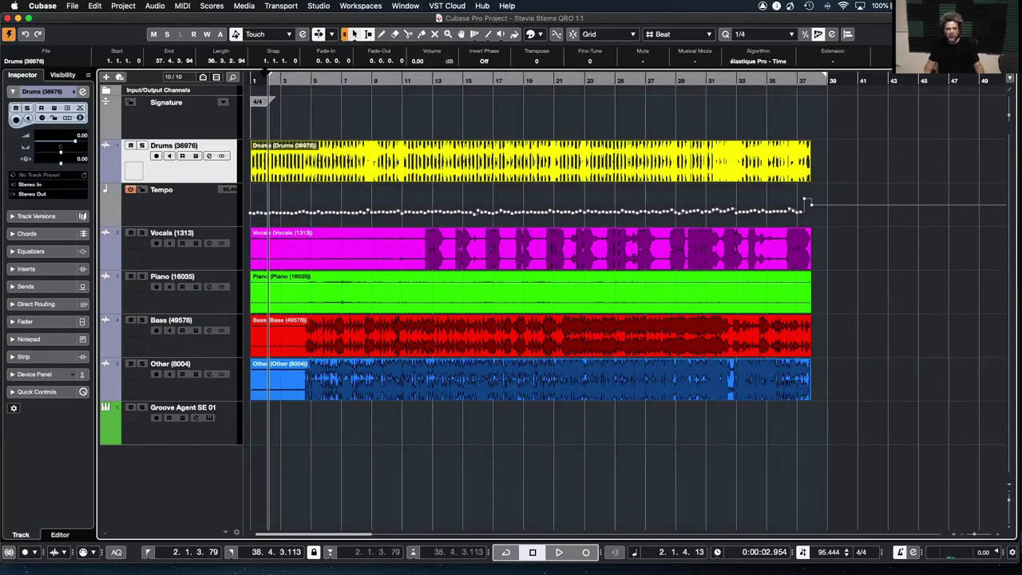
pyautogui.moveTo(271, 77); pyautogui.dragTo(243, 76)
# Step: Render the signature track's click pattern as audio over the whole locator range
pyautogui.click(95, 6)
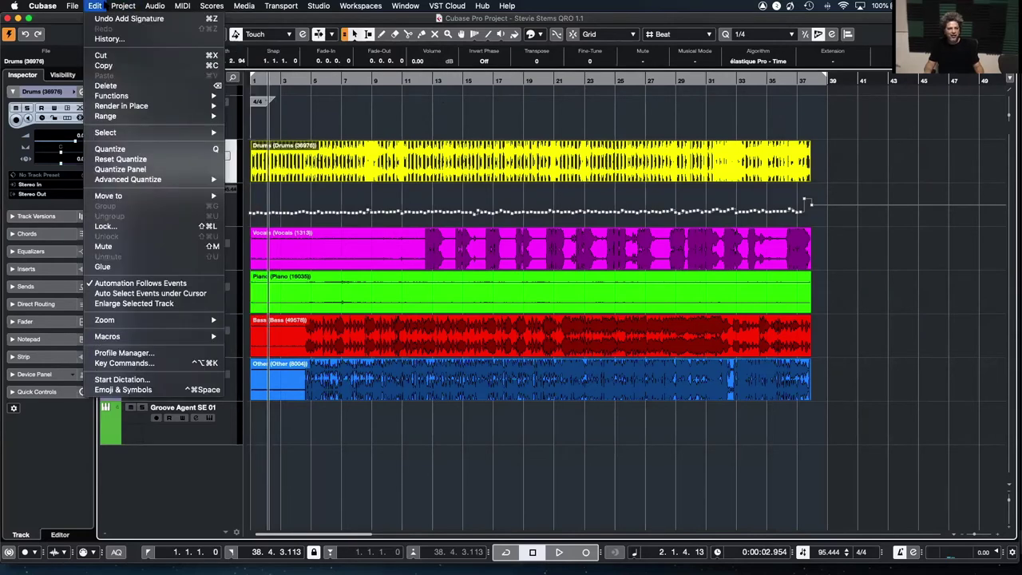
pyautogui.moveTo(123, 6)
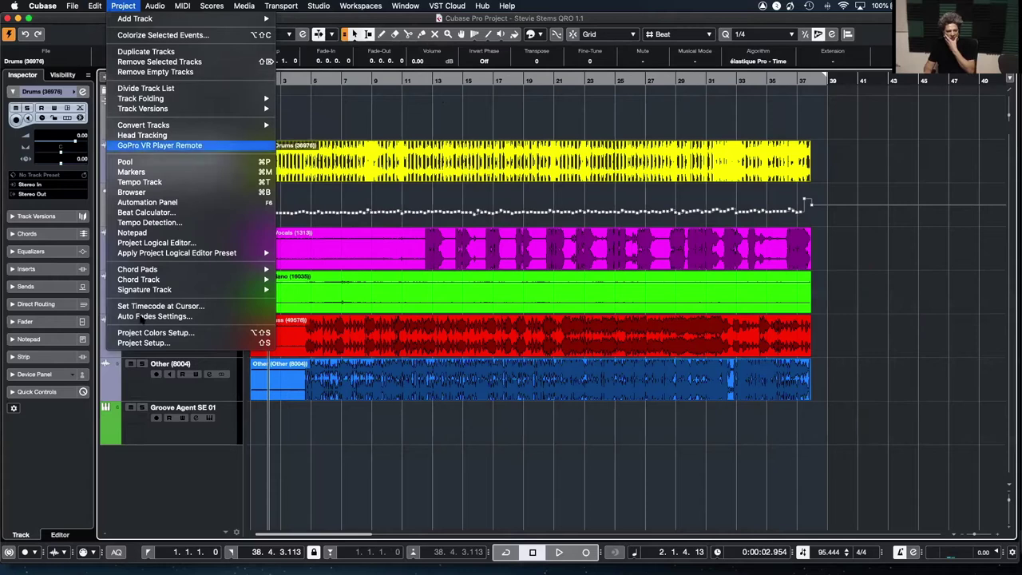
pyautogui.moveTo(143, 290)
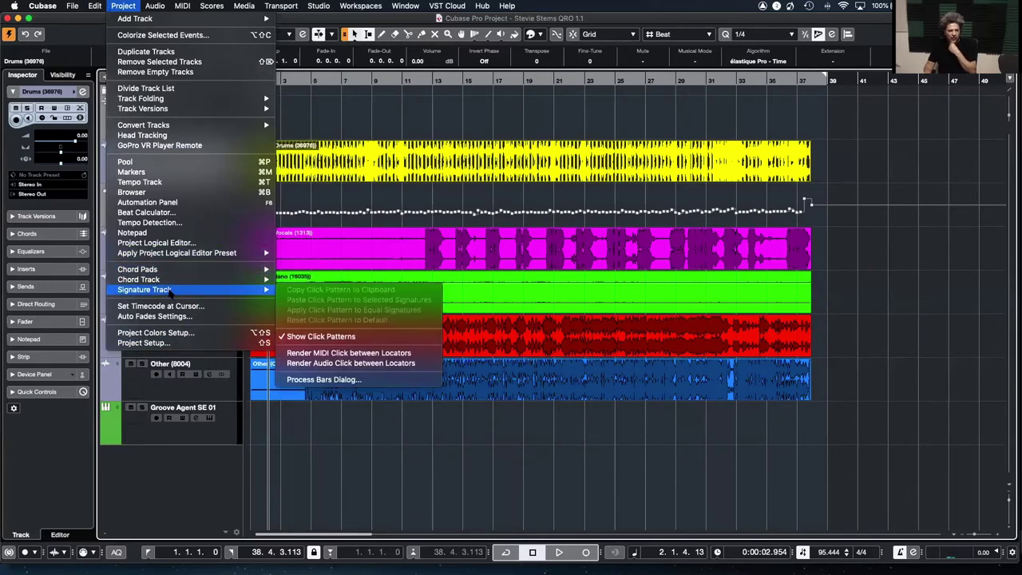
pyautogui.click(431, 378)
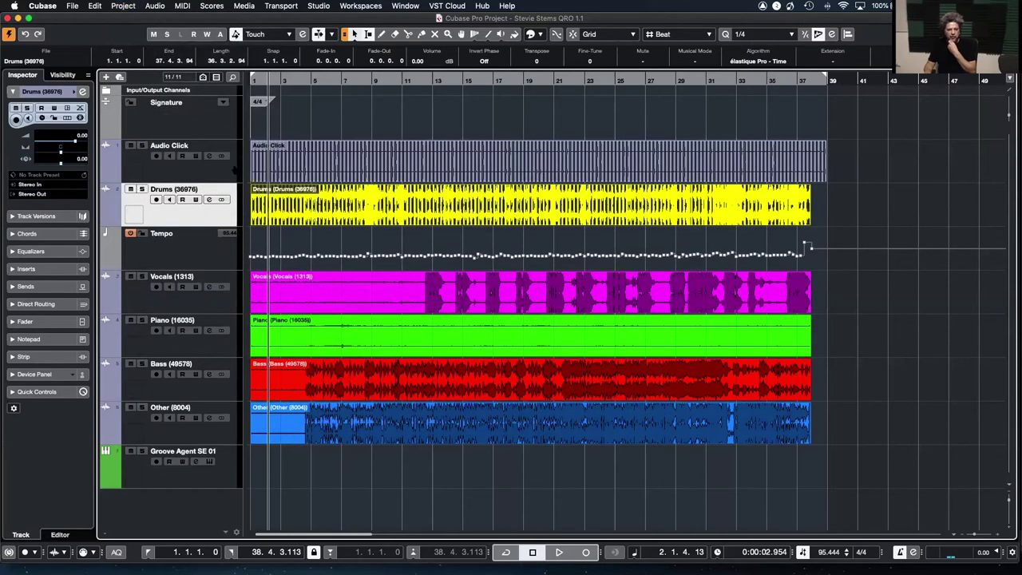
# Step: Solo the Audio Click track and play it with a range from about bar 5 to bar 11 selected on its event
pyautogui.click(141, 145)
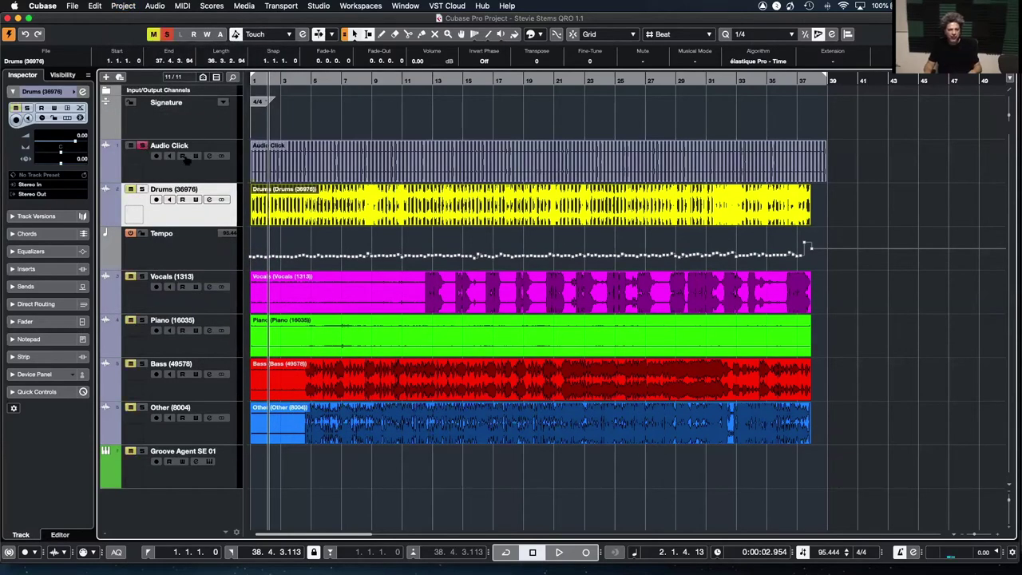
pyautogui.click(314, 154)
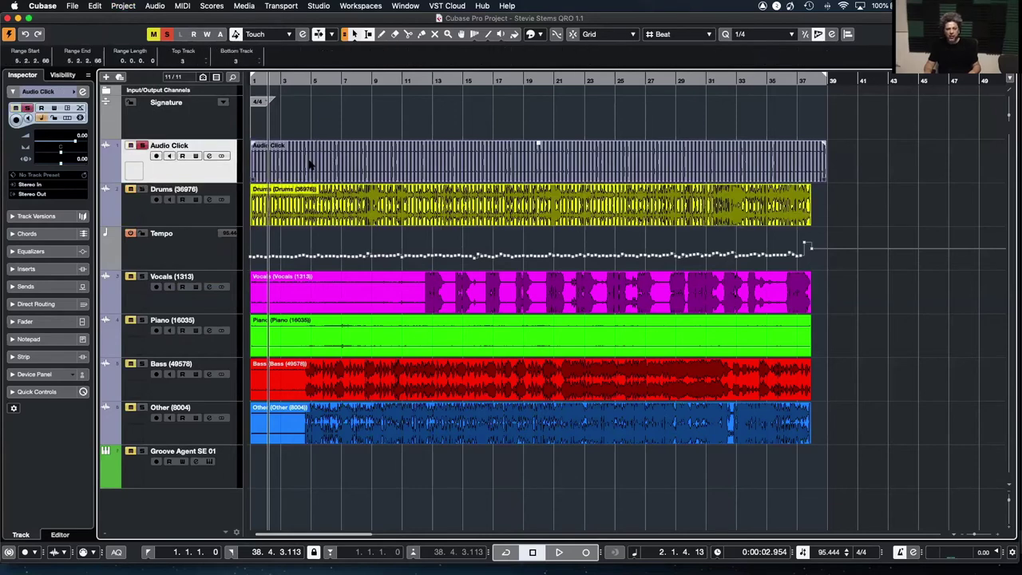
pyautogui.moveTo(313, 160); pyautogui.dragTo(405, 159)
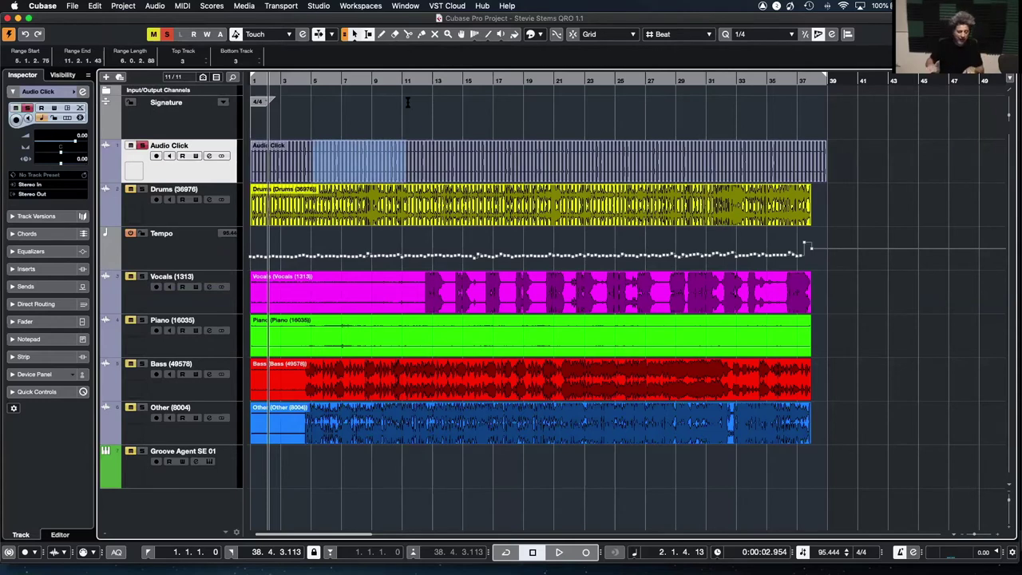
pyautogui.press('space')
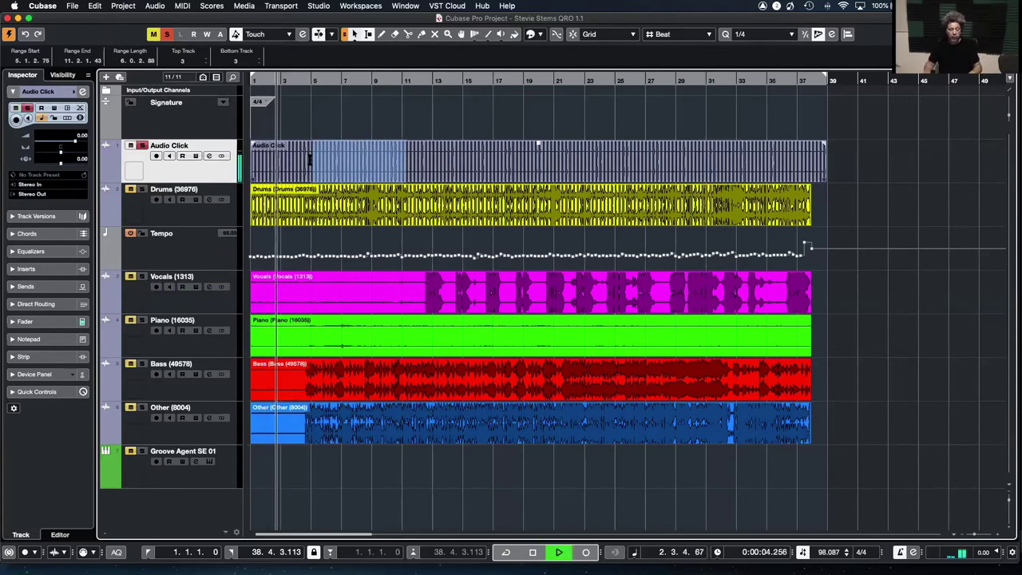
pyautogui.press('h')
pyautogui.press('h')
pyautogui.press('h')
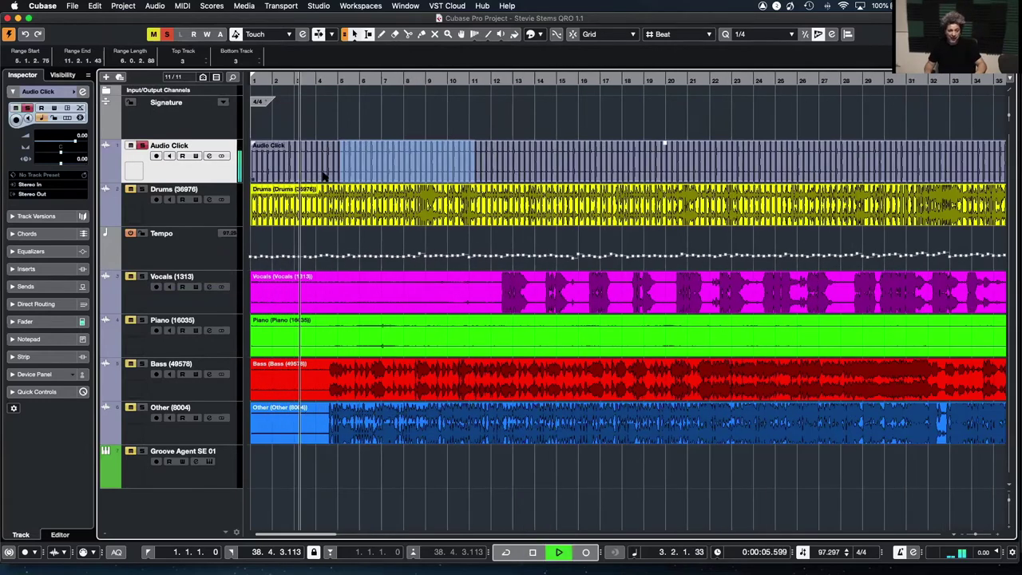
# Step: Unsolo the Audio Click track, compare its clicks with the drum hits while all stems play, and stop playback
pyautogui.press('h')
pyautogui.press('h')
pyautogui.press('h')
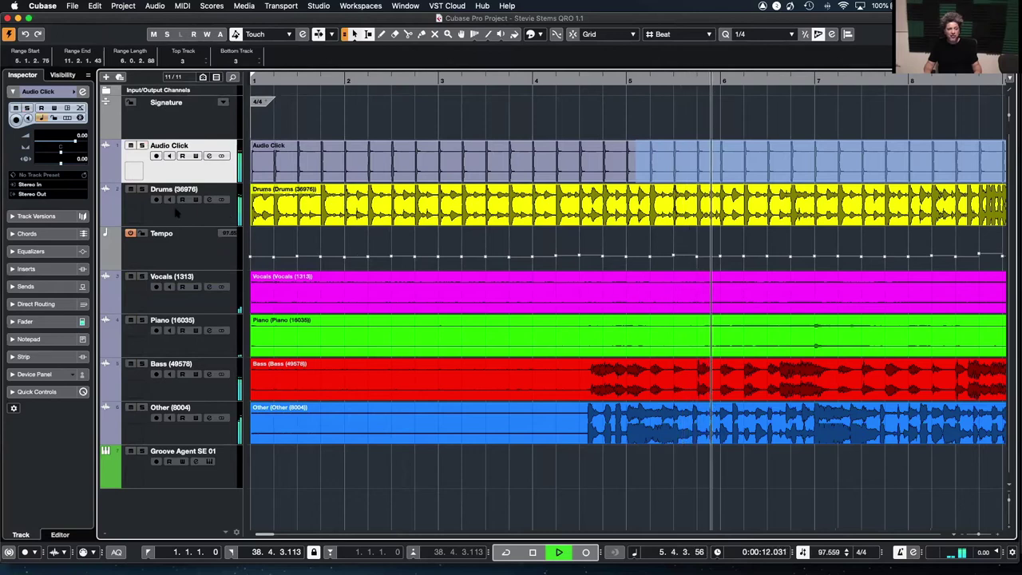
pyautogui.press('g')
pyautogui.press('g')
pyautogui.press('g')
pyautogui.press('g')
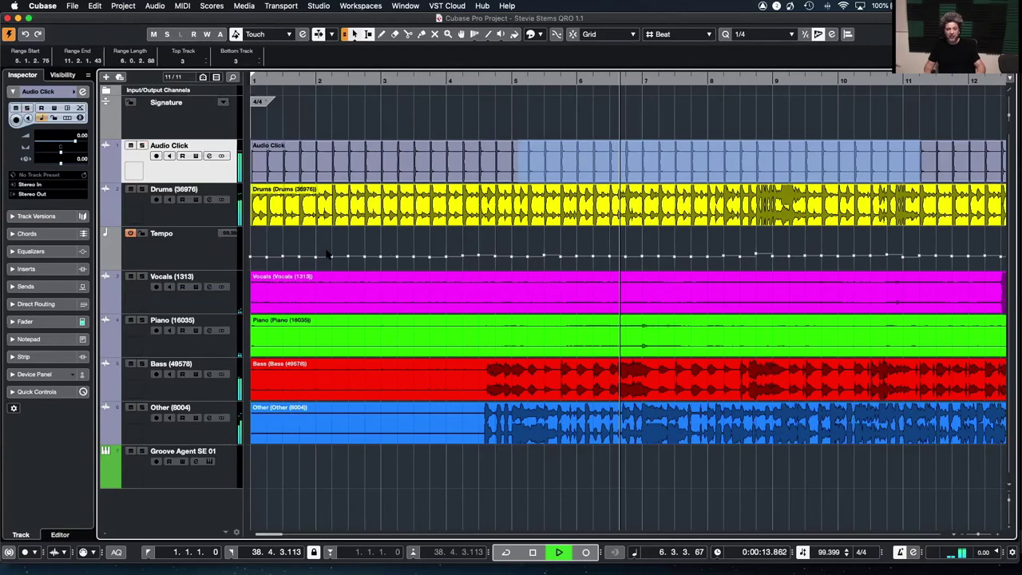
pyautogui.press('g')
pyautogui.press('g')
pyautogui.press('g')
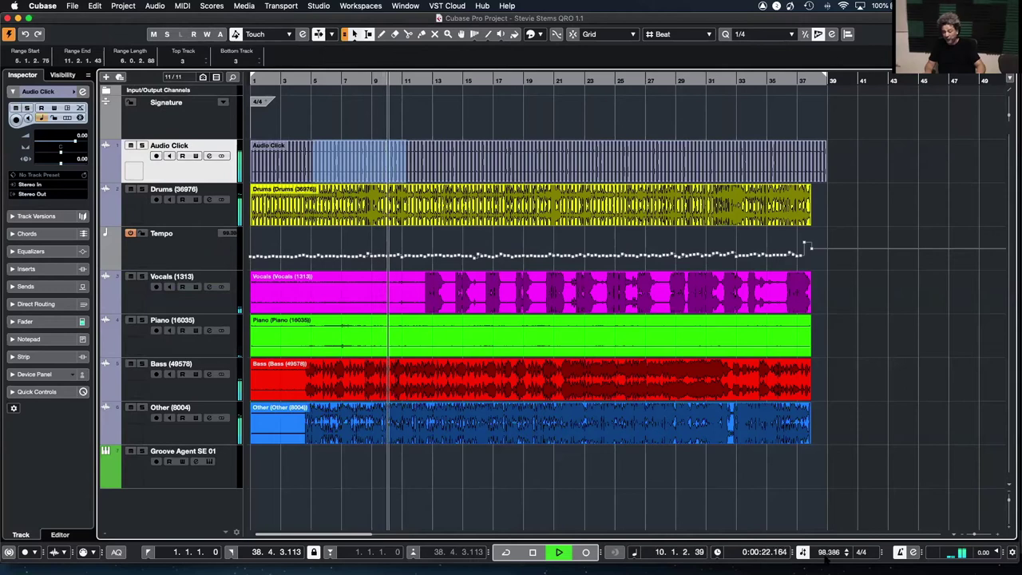
pyautogui.press('space')
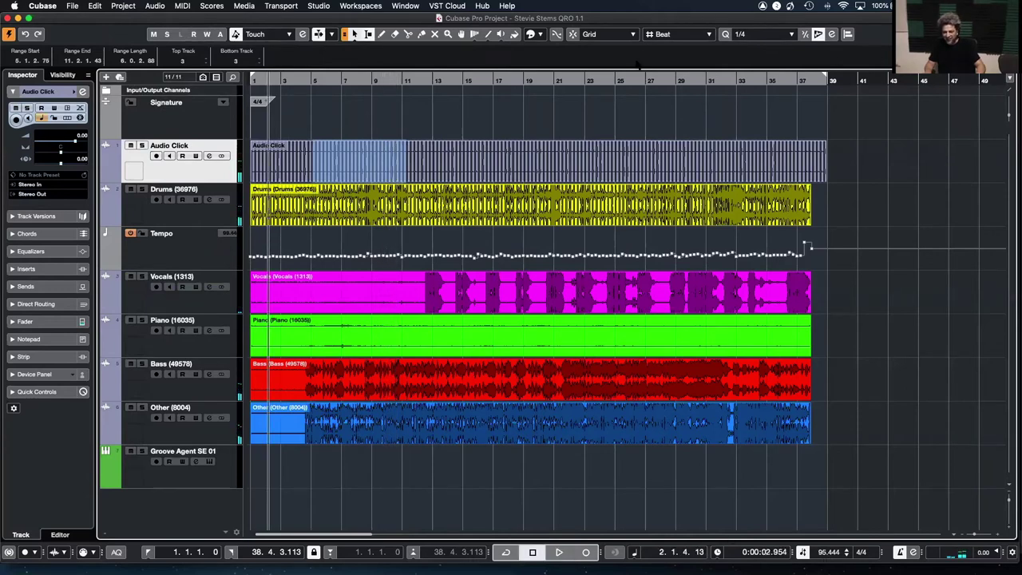
# Step: Clear the range selection and audition all tracks from about bar 34 to the tempo jump near bar 37
pyautogui.click(759, 128)
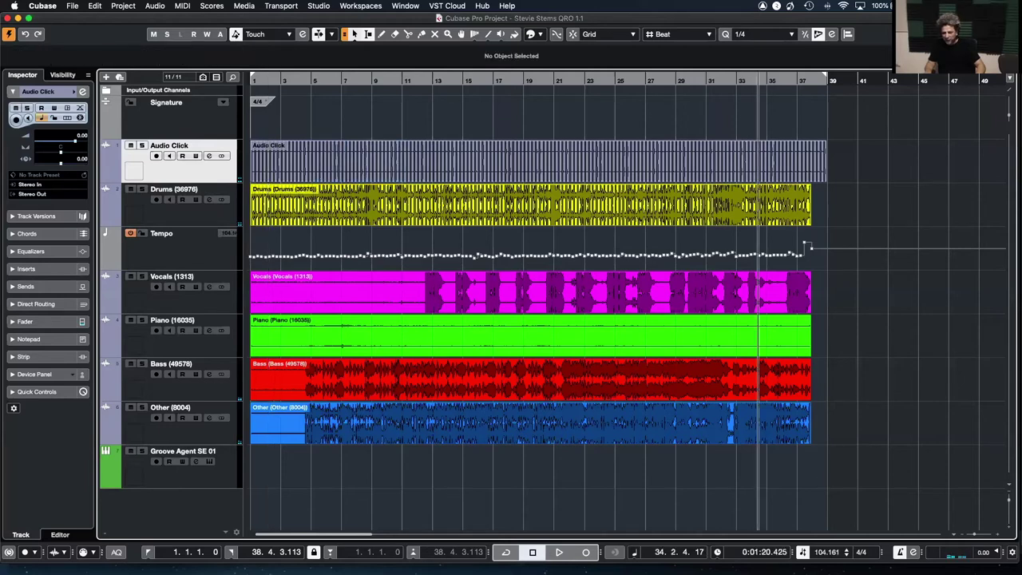
pyautogui.press('space')
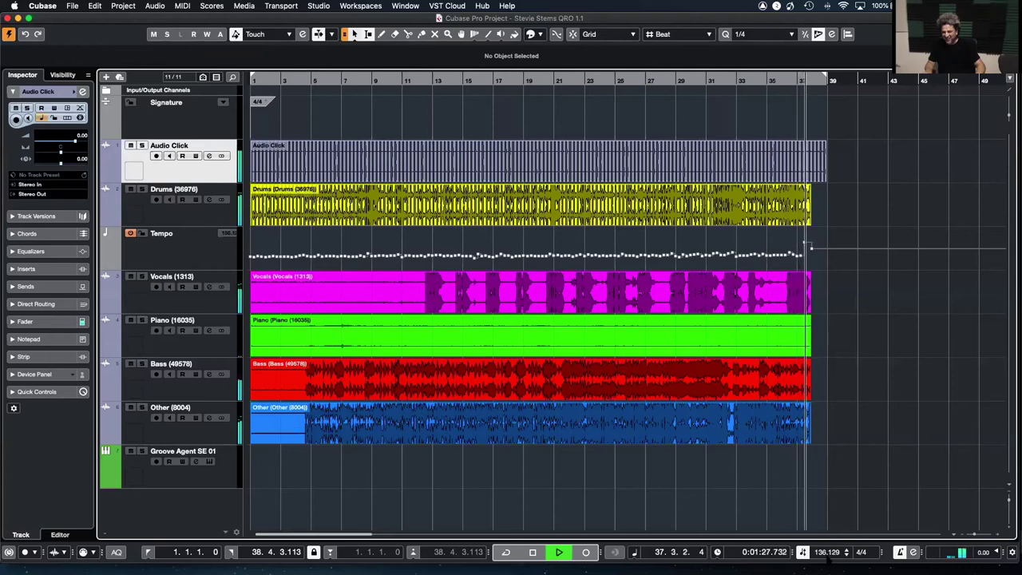
pyautogui.press('space')
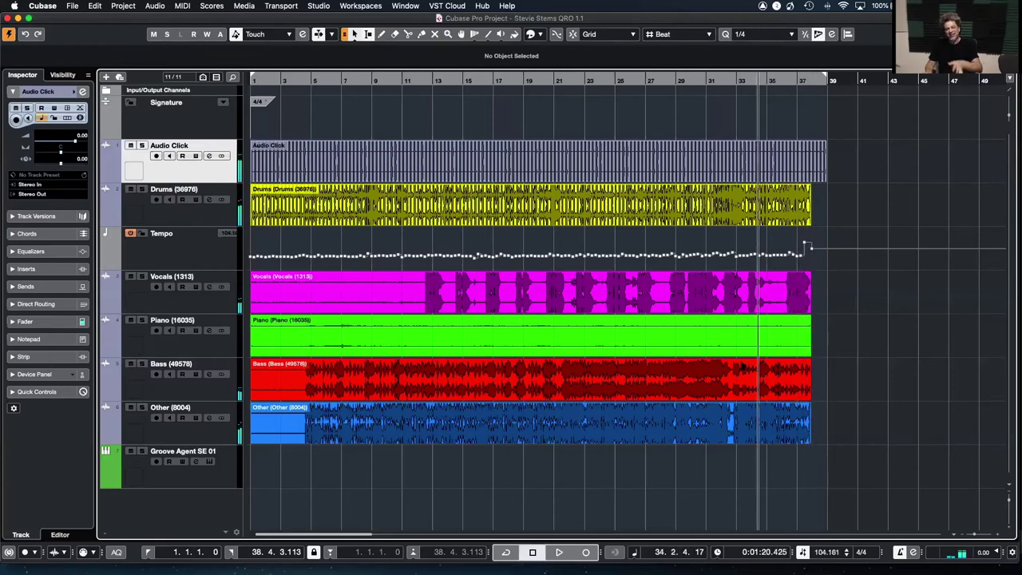